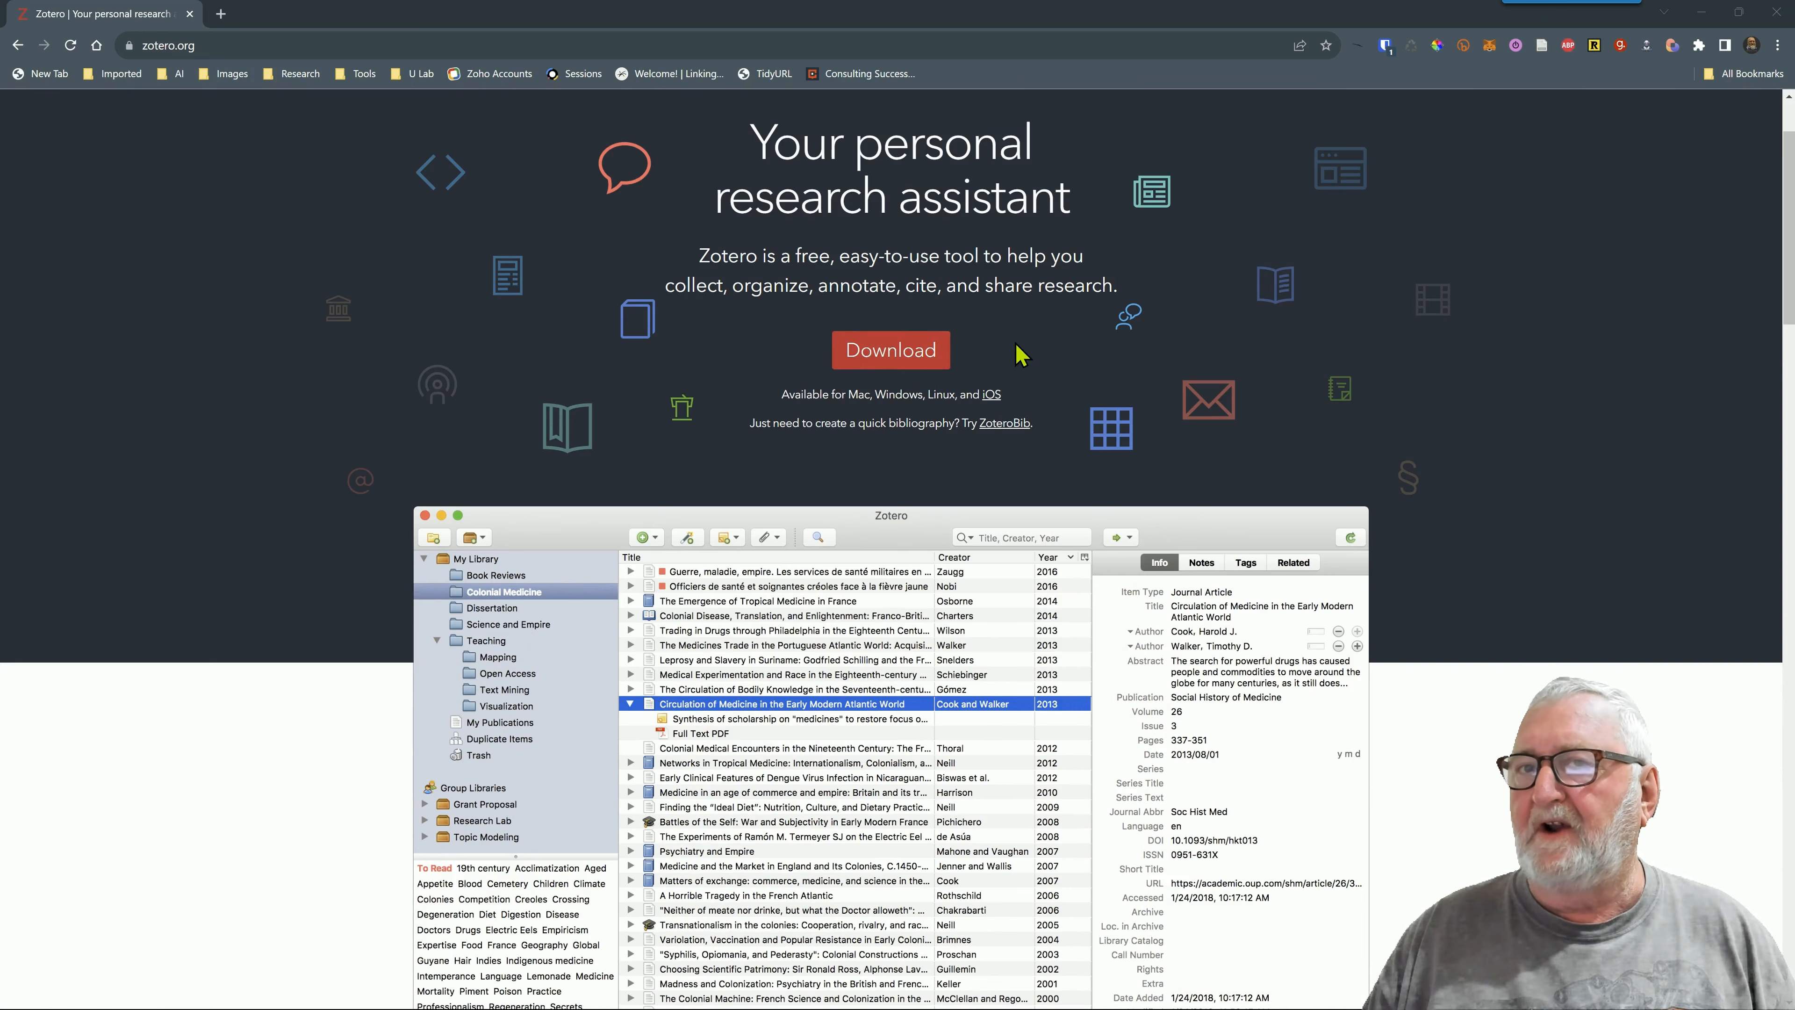
Step: Open the Zotero downloads page and look through the connectors offered for other browsers
scroll(1021, 353, "down", 2)
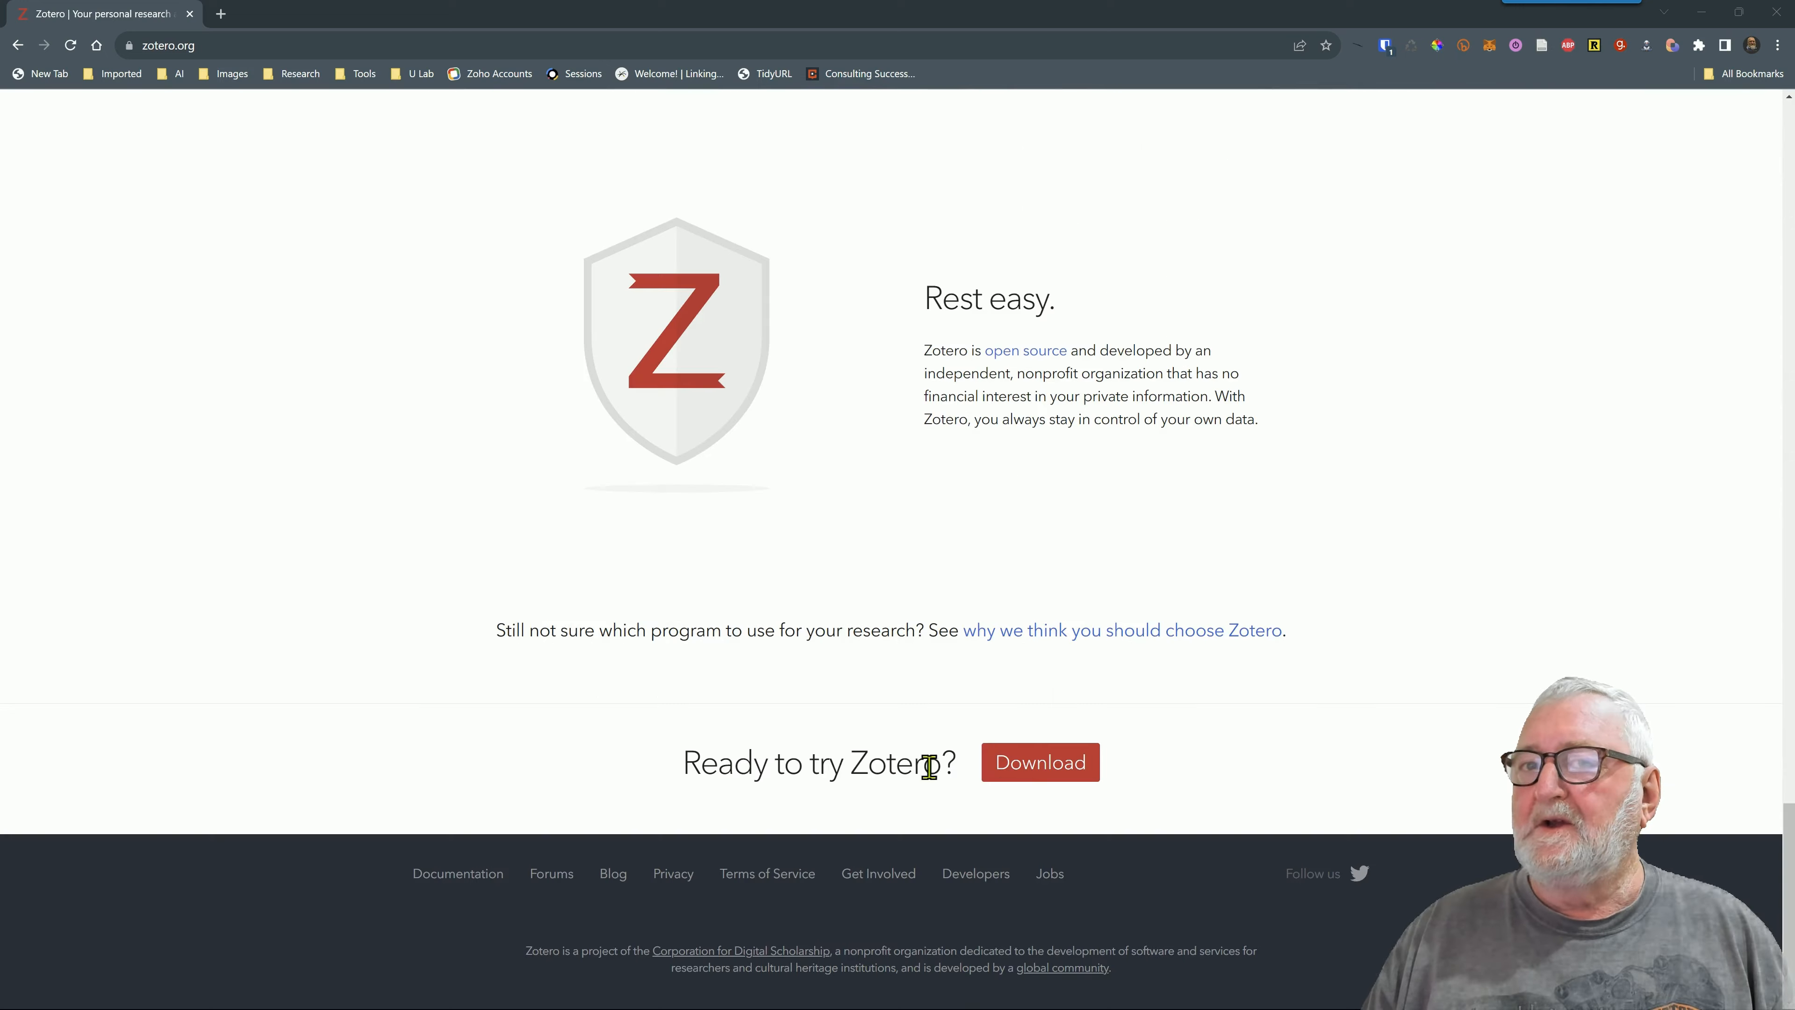
left_click(1046, 764)
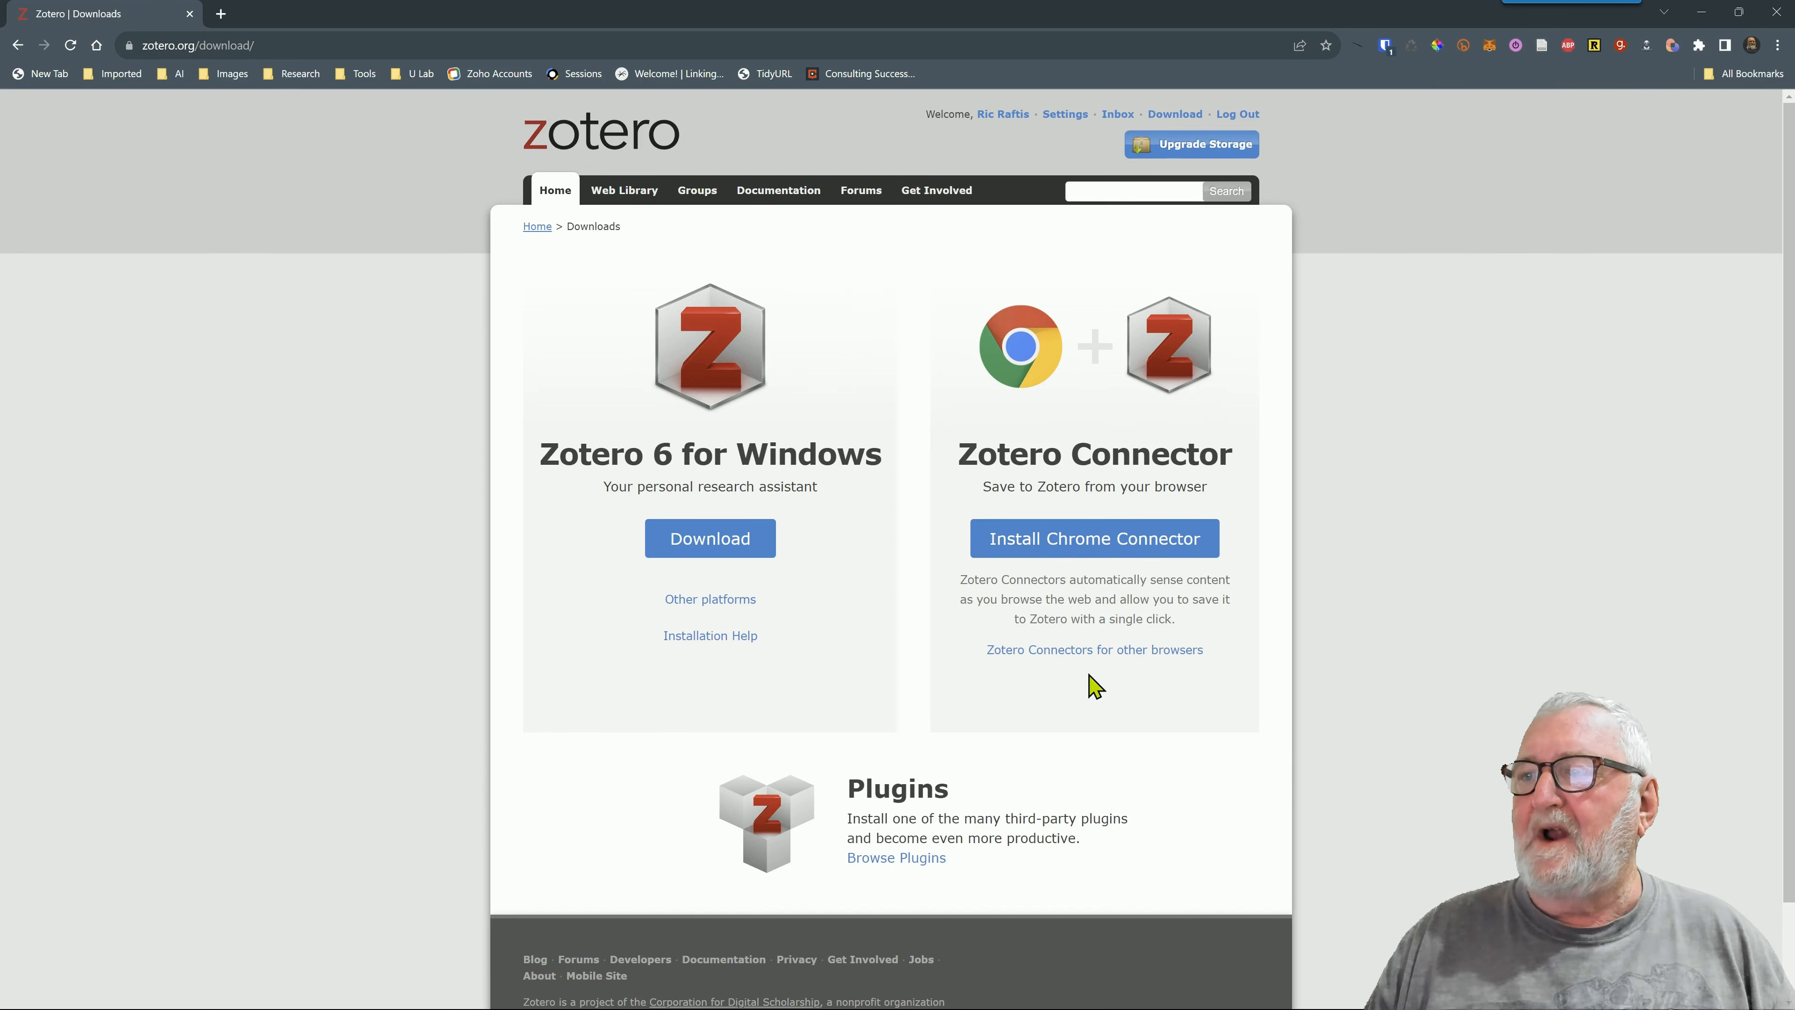
left_click(1081, 651)
scroll(1089, 665, "down", 1)
scroll(1085, 650, "down", 2)
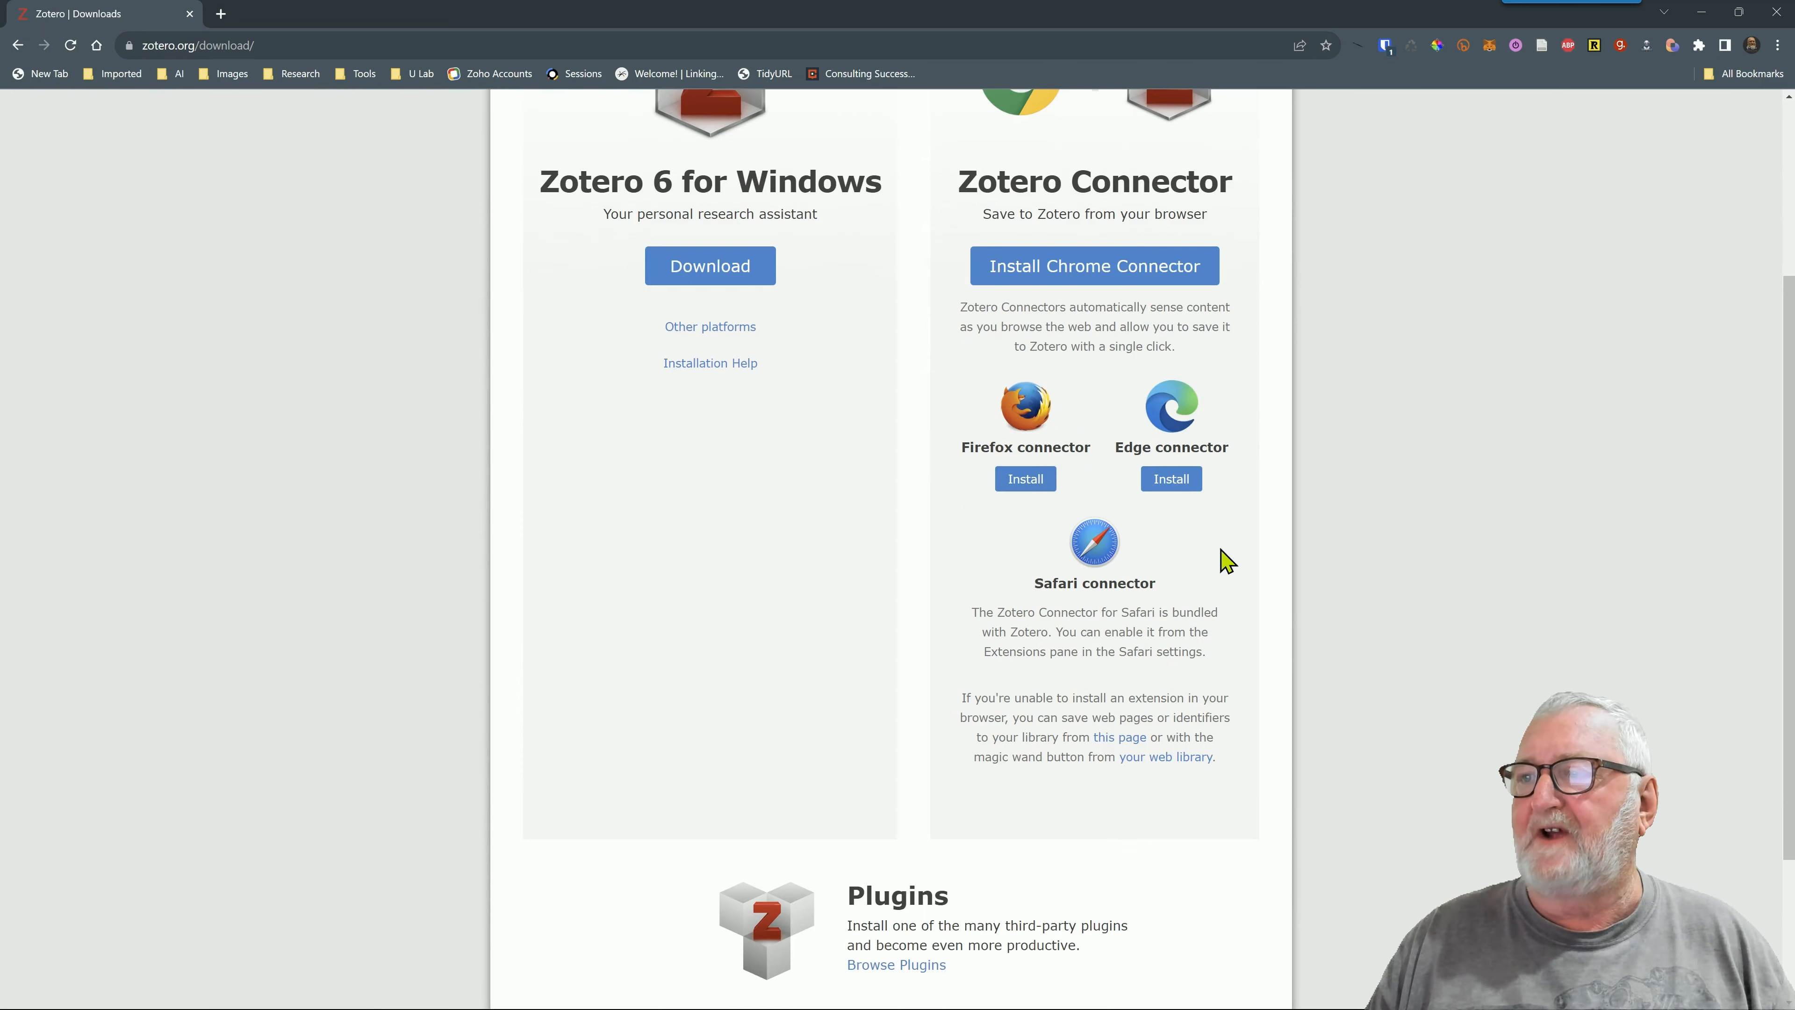
scroll(764, 798, "up", 3)
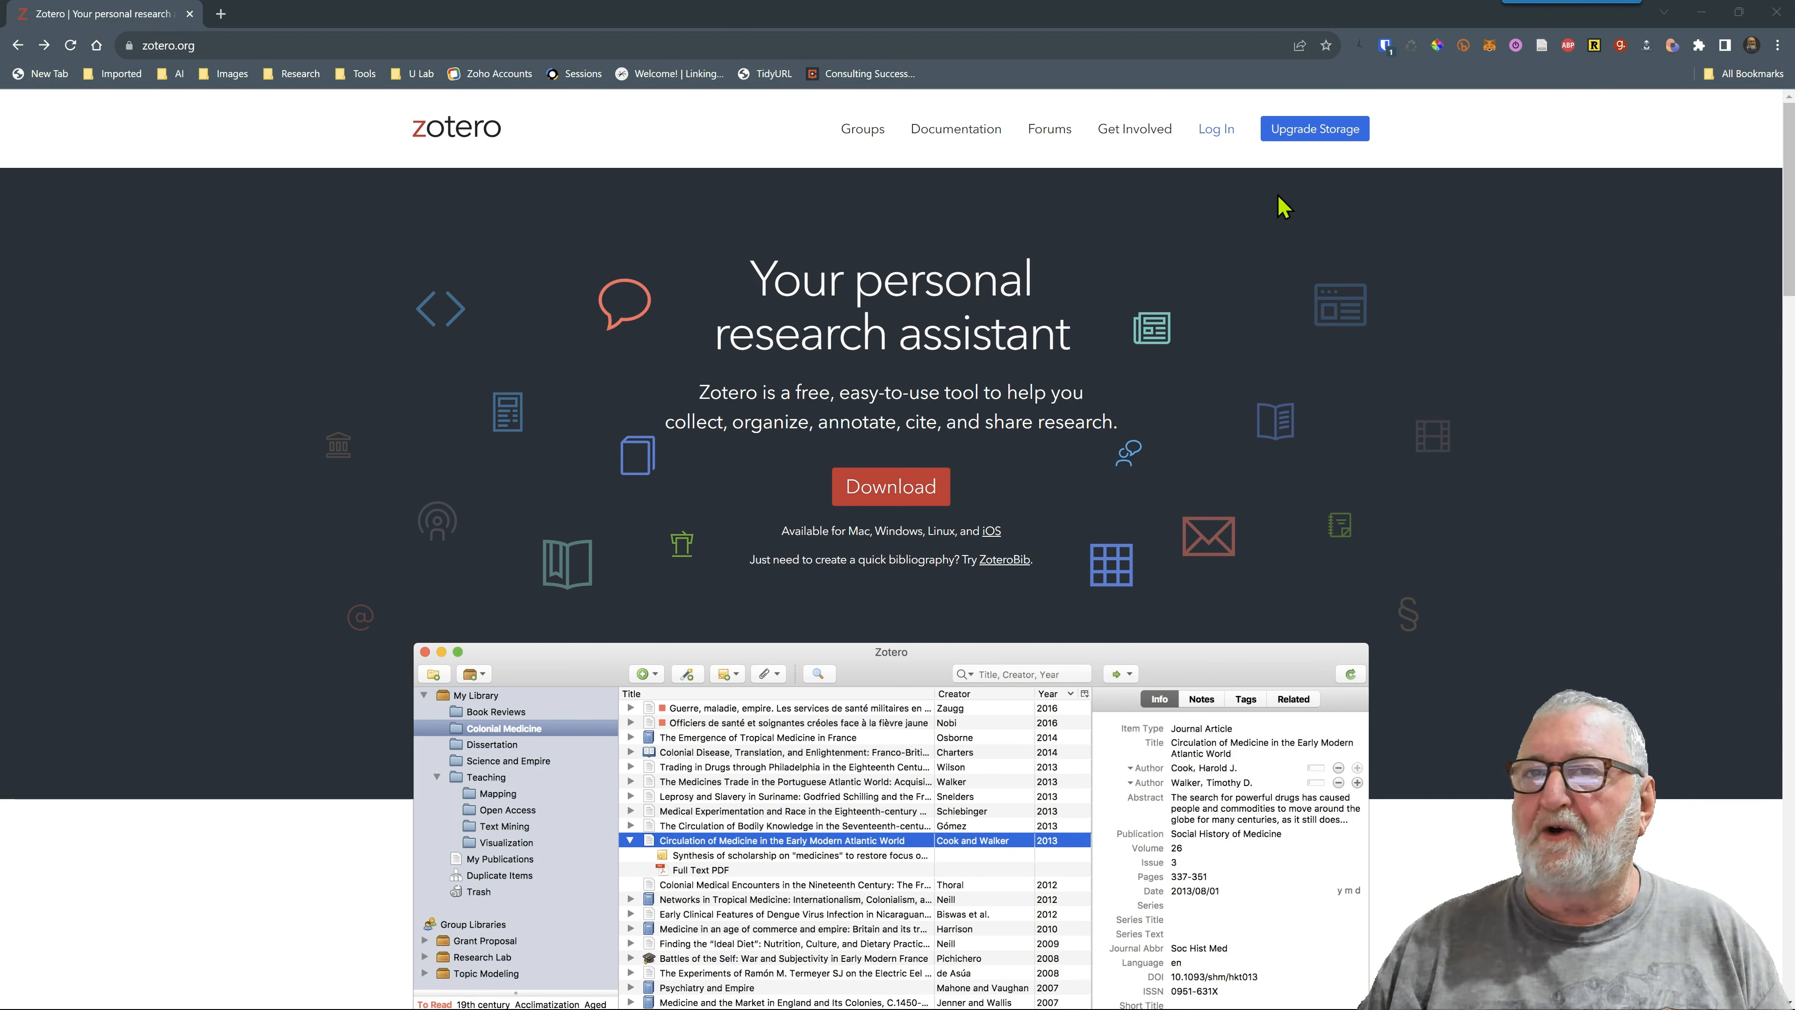
Step: Go to the Zotero login page and open the registration form for a free account
left_click(1216, 141)
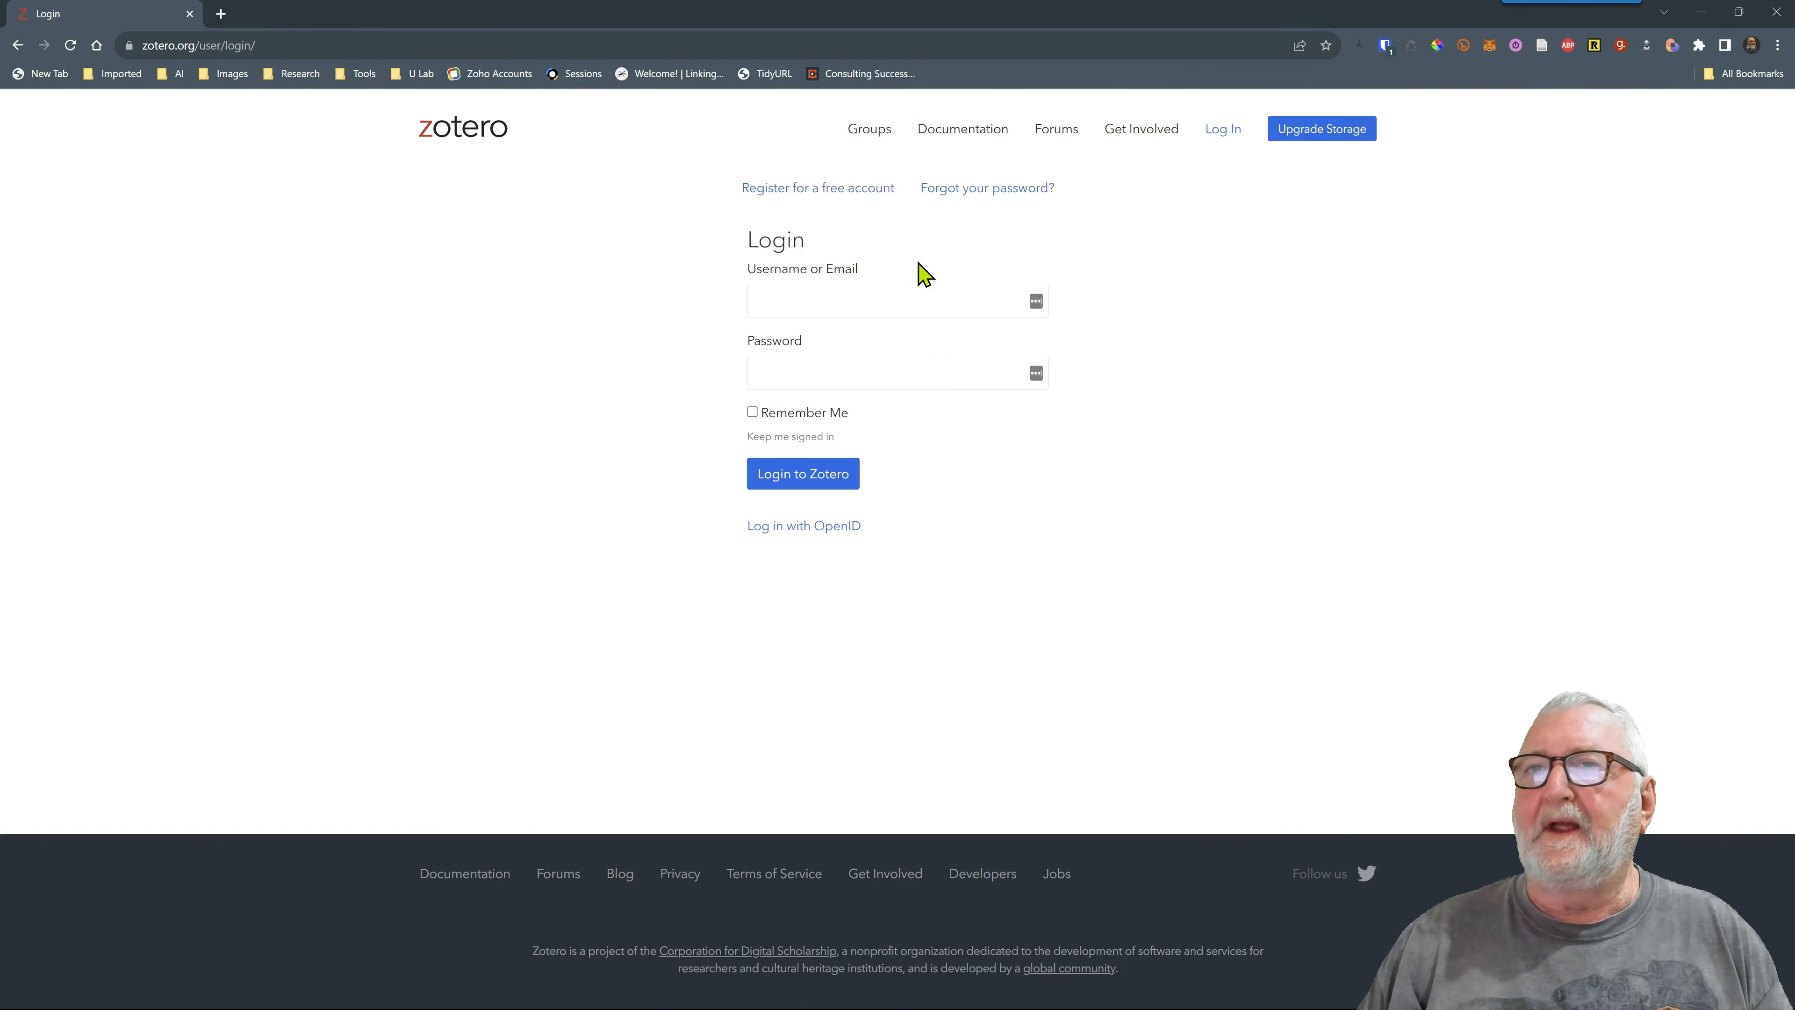
left_click(809, 189)
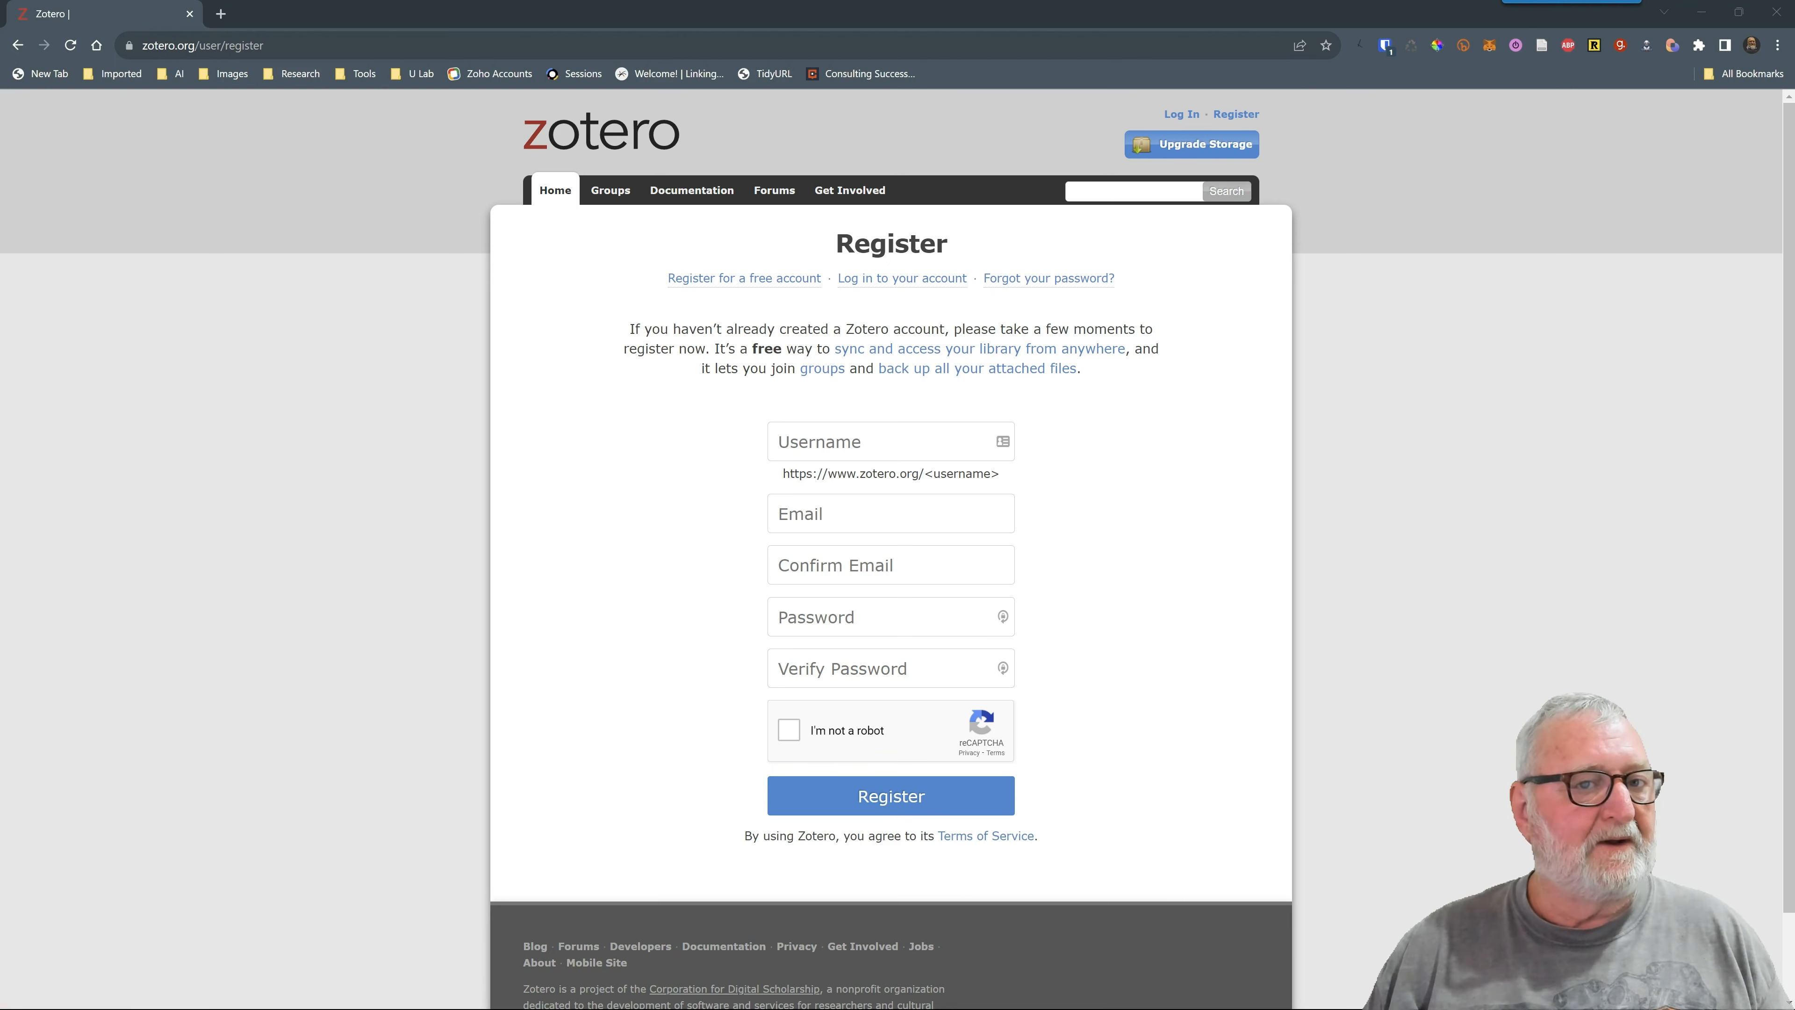
Step: Switch to the Zotero desktop app, view the library's collection commands and expand the Artificial Intelligence collection
key("alt+Tab")
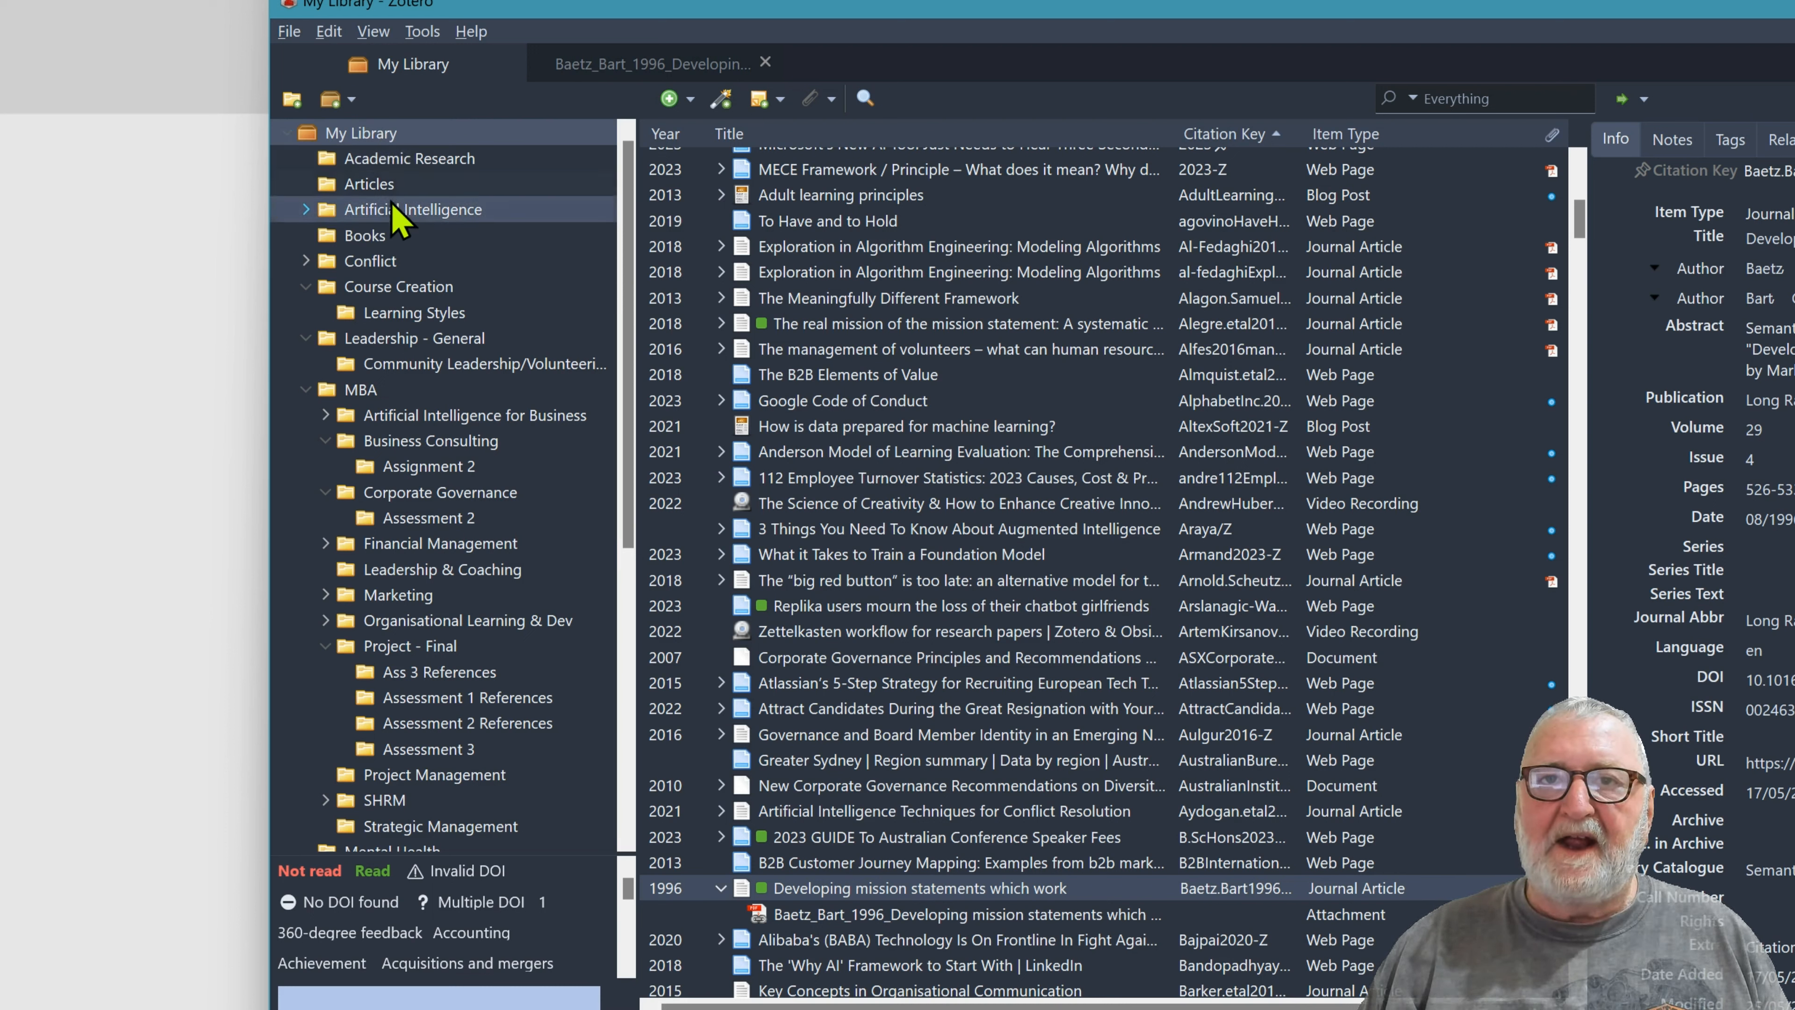
right_click(380, 133)
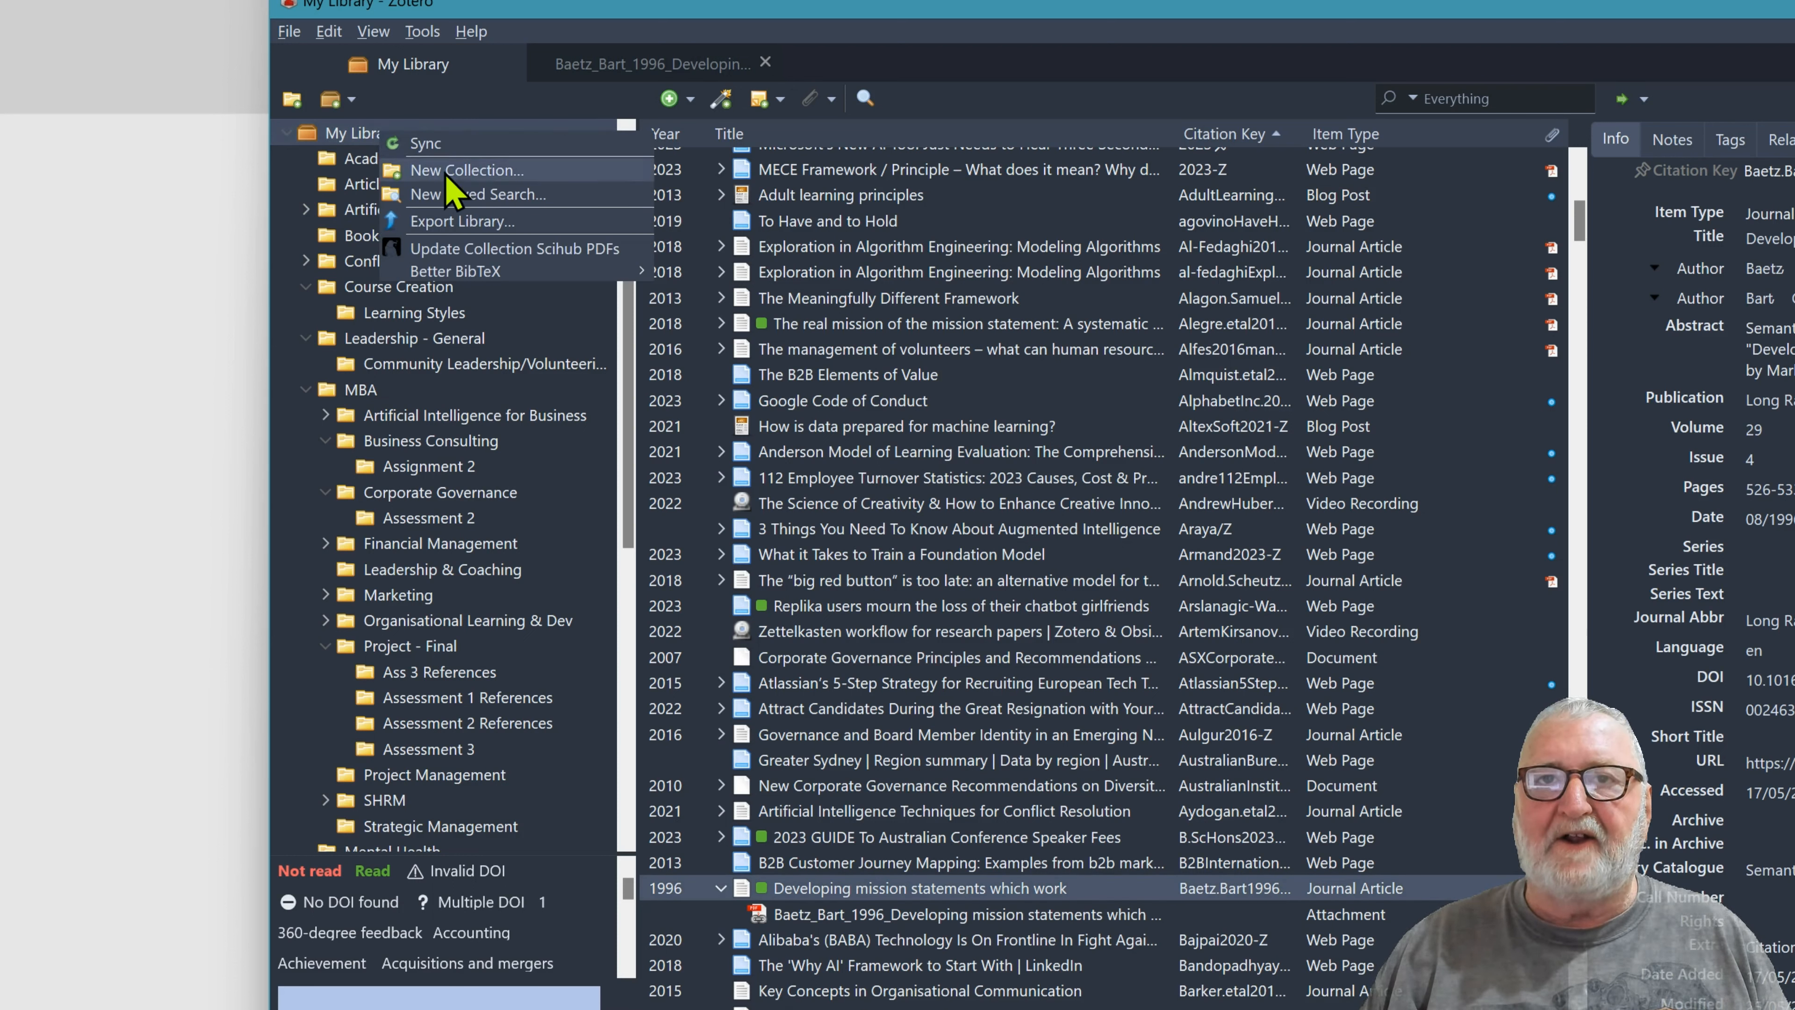
left_click(355, 134)
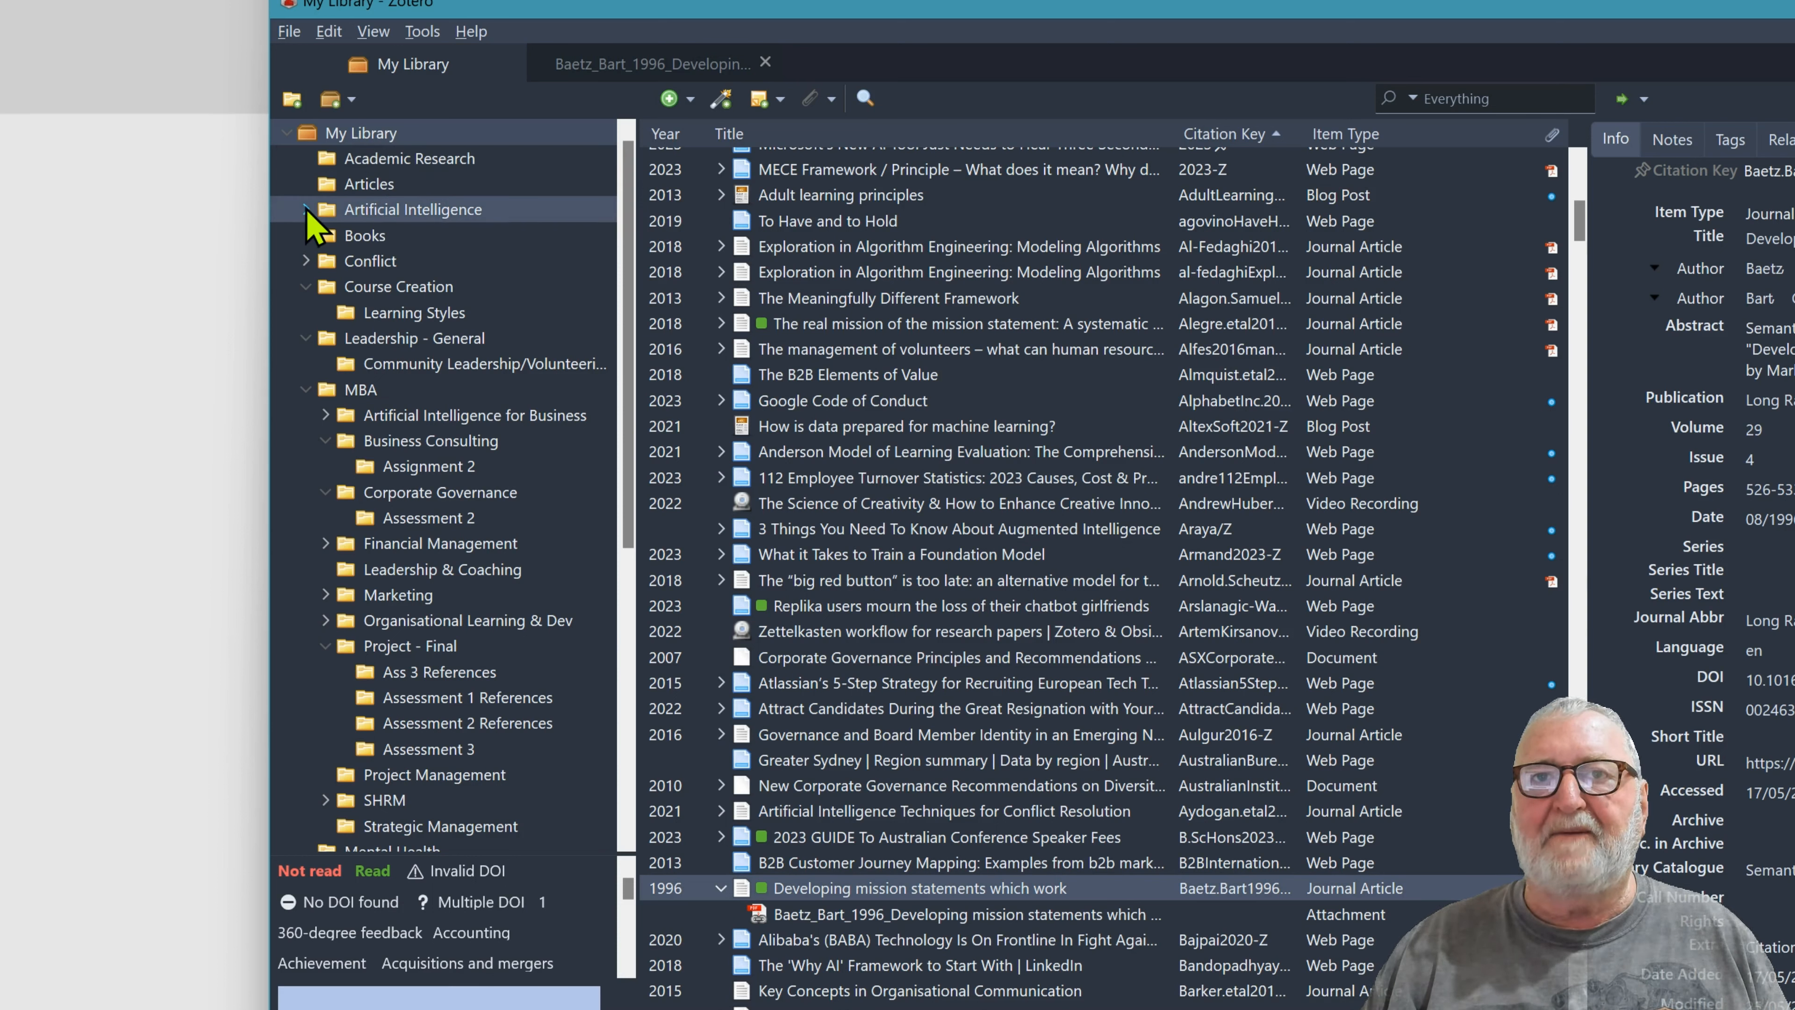
left_click(306, 210)
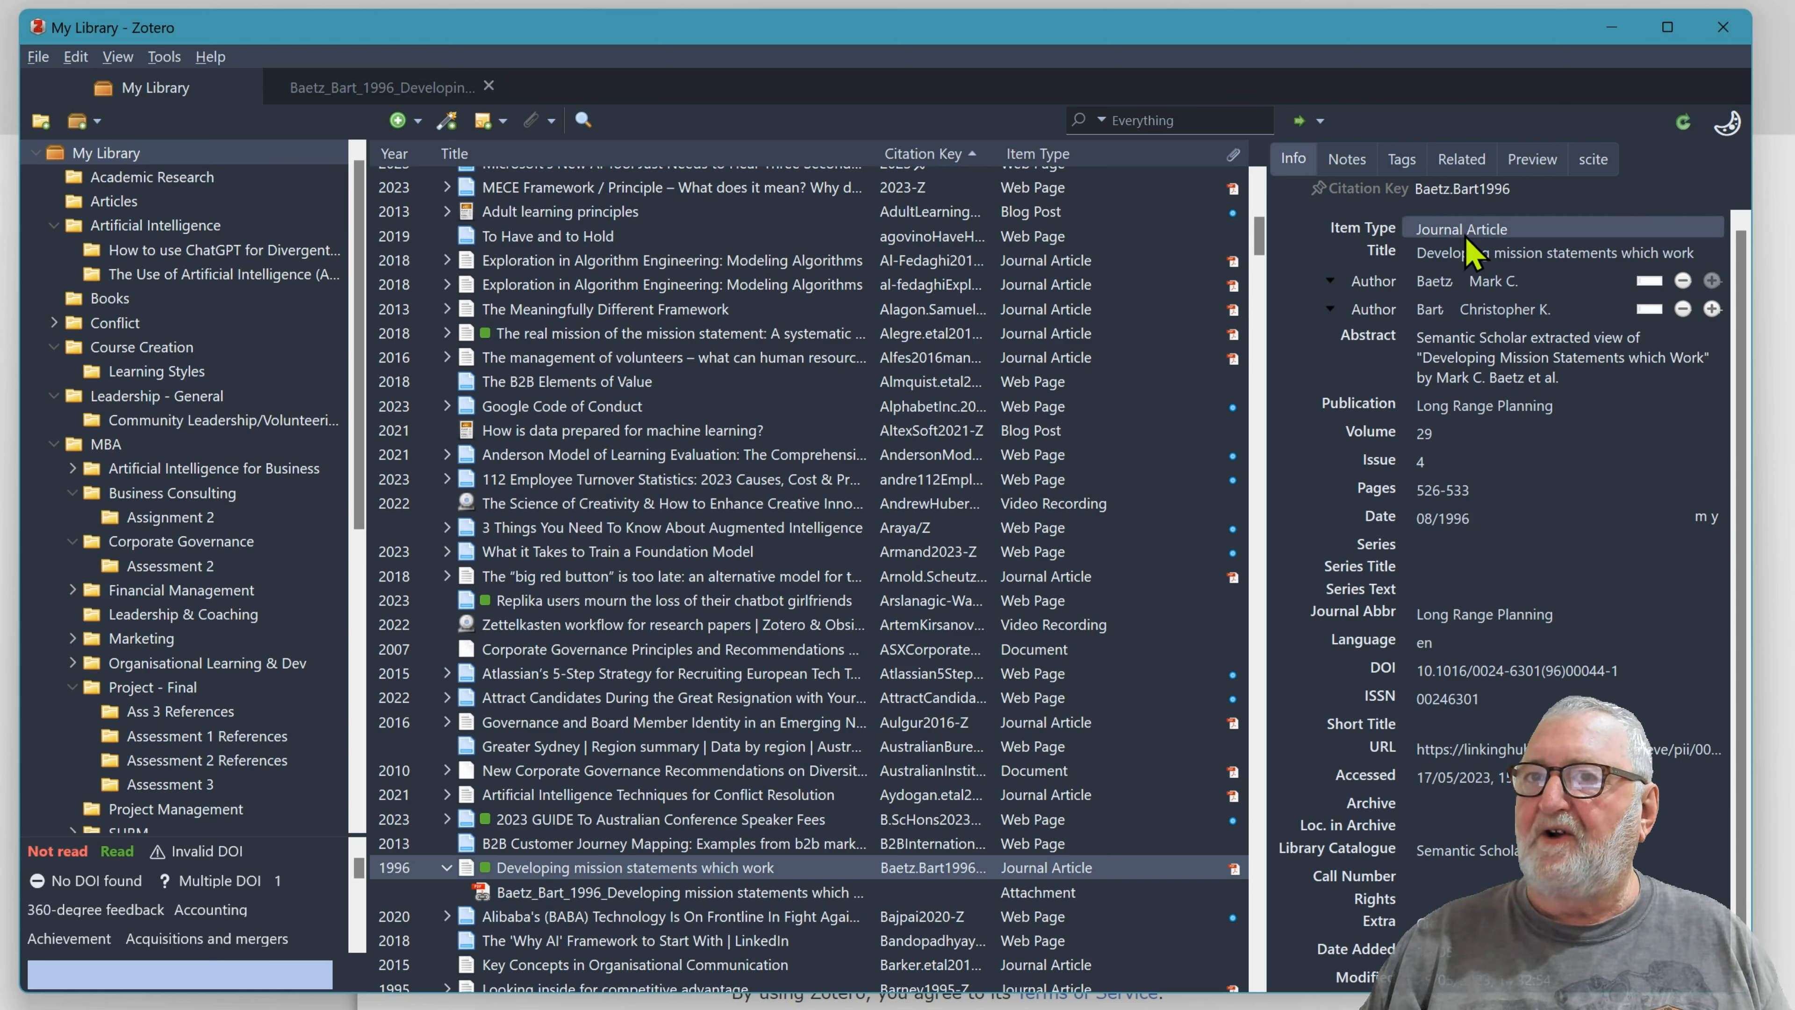
Step: Examine the mission statements article's item type options, notes, tags, related items and citation preview
left_click(1528, 227)
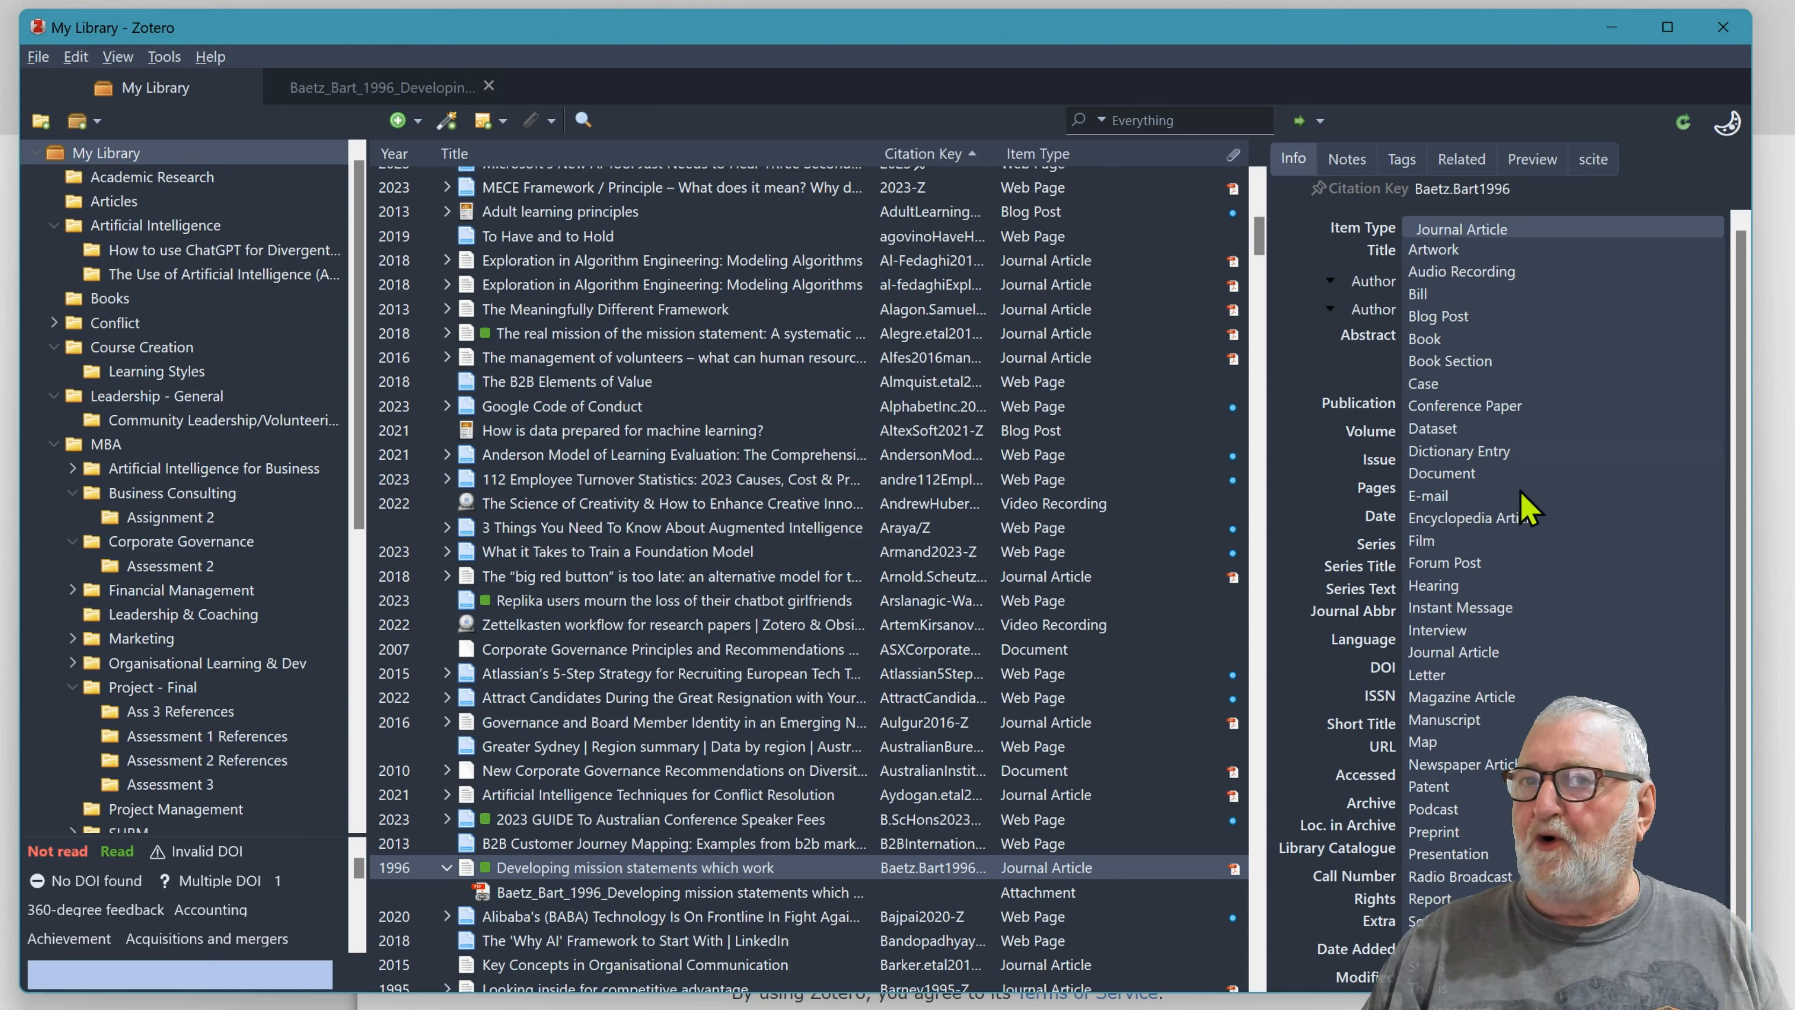
left_click(1535, 233)
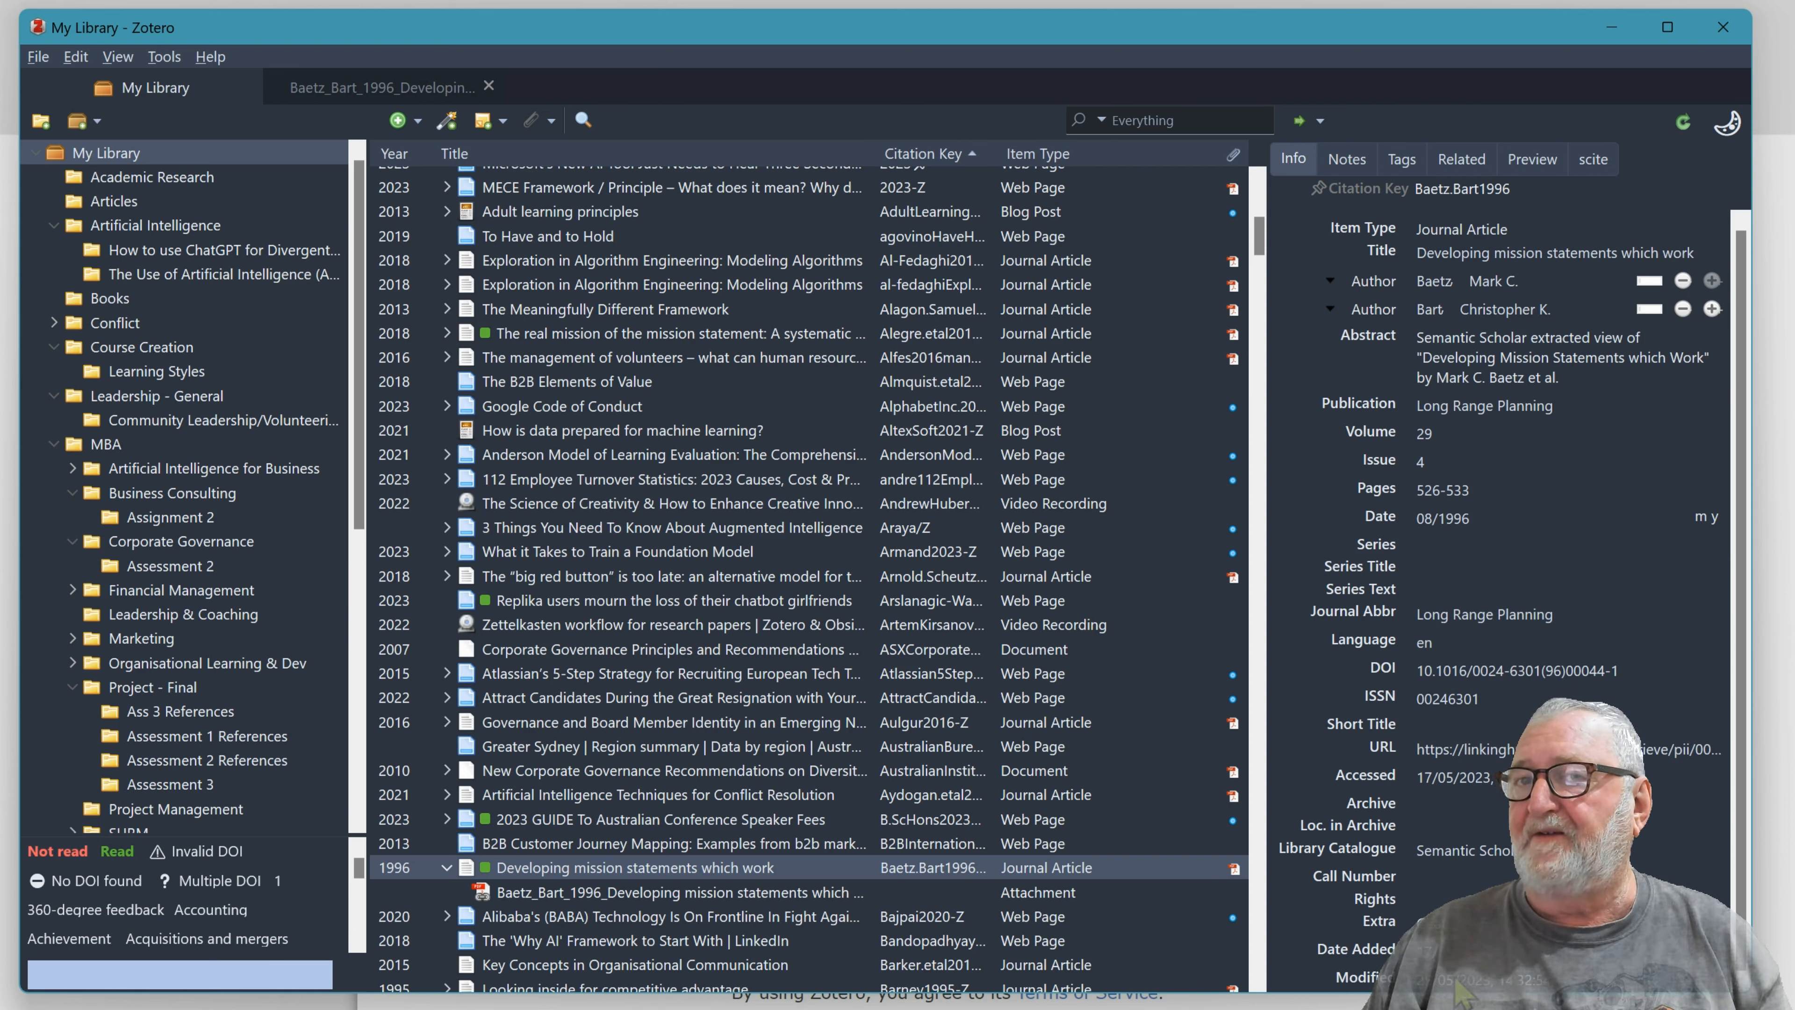
left_click(1347, 164)
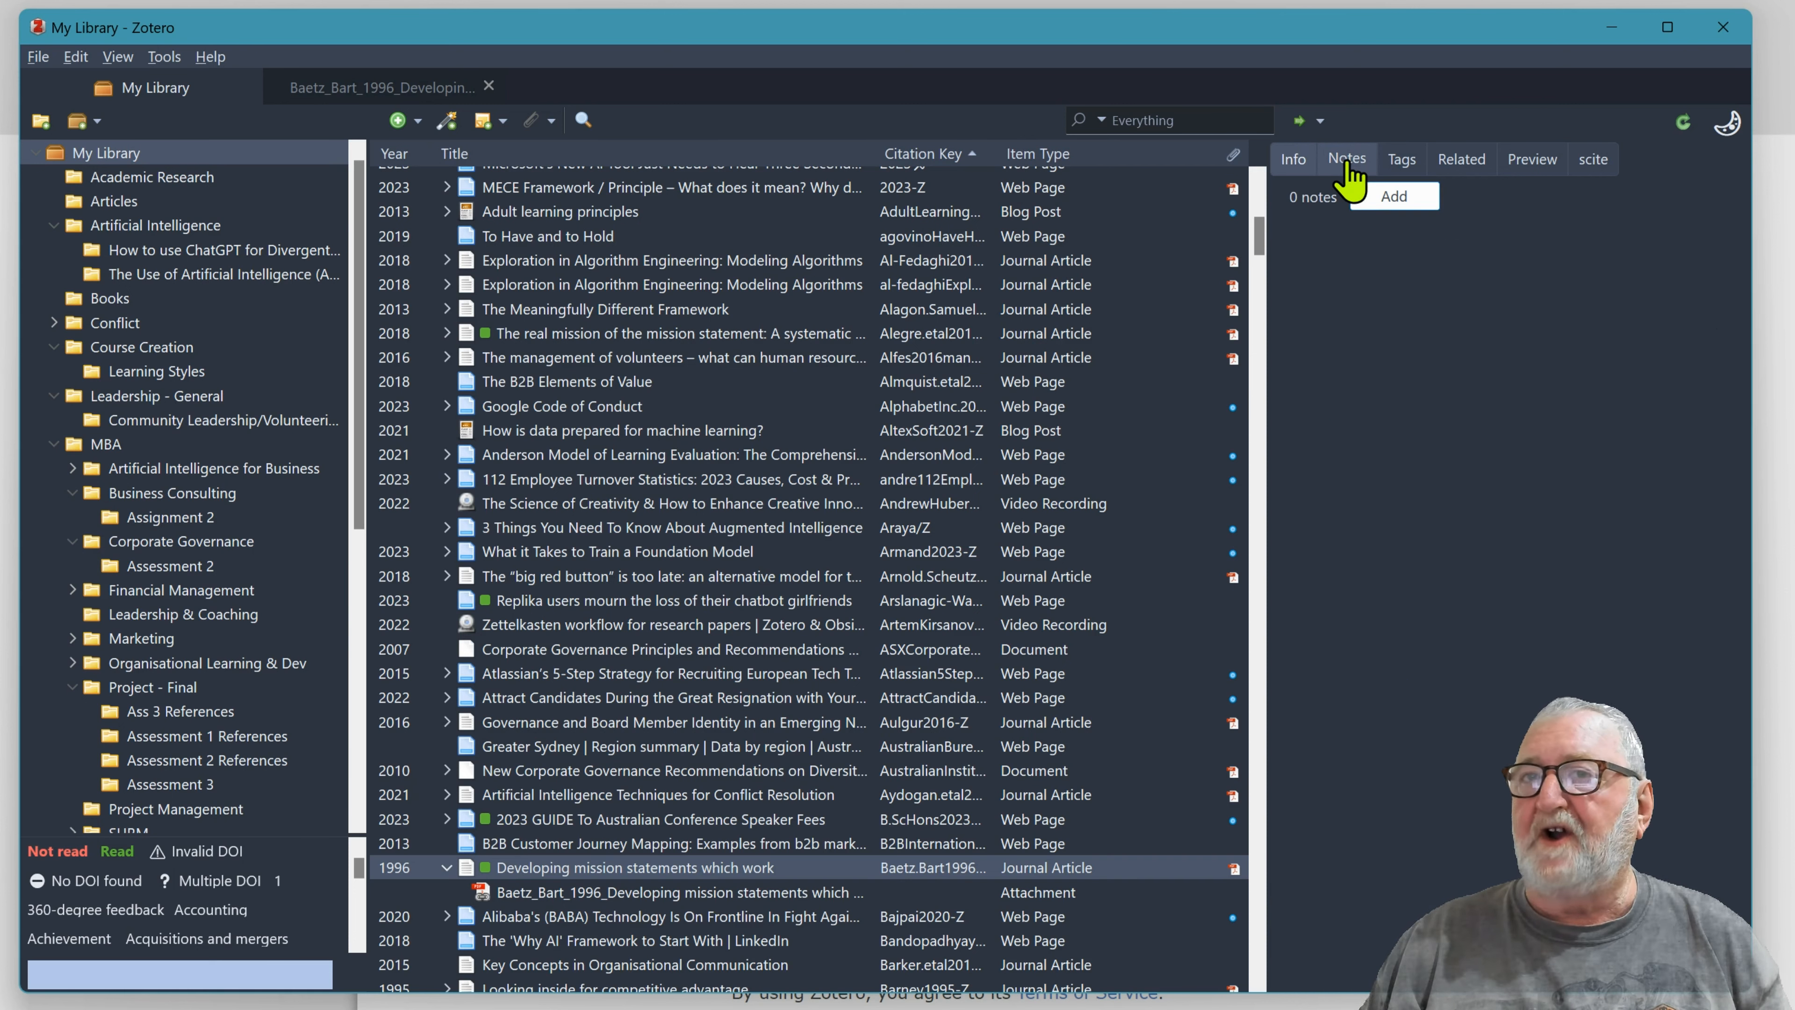
left_click(1395, 197)
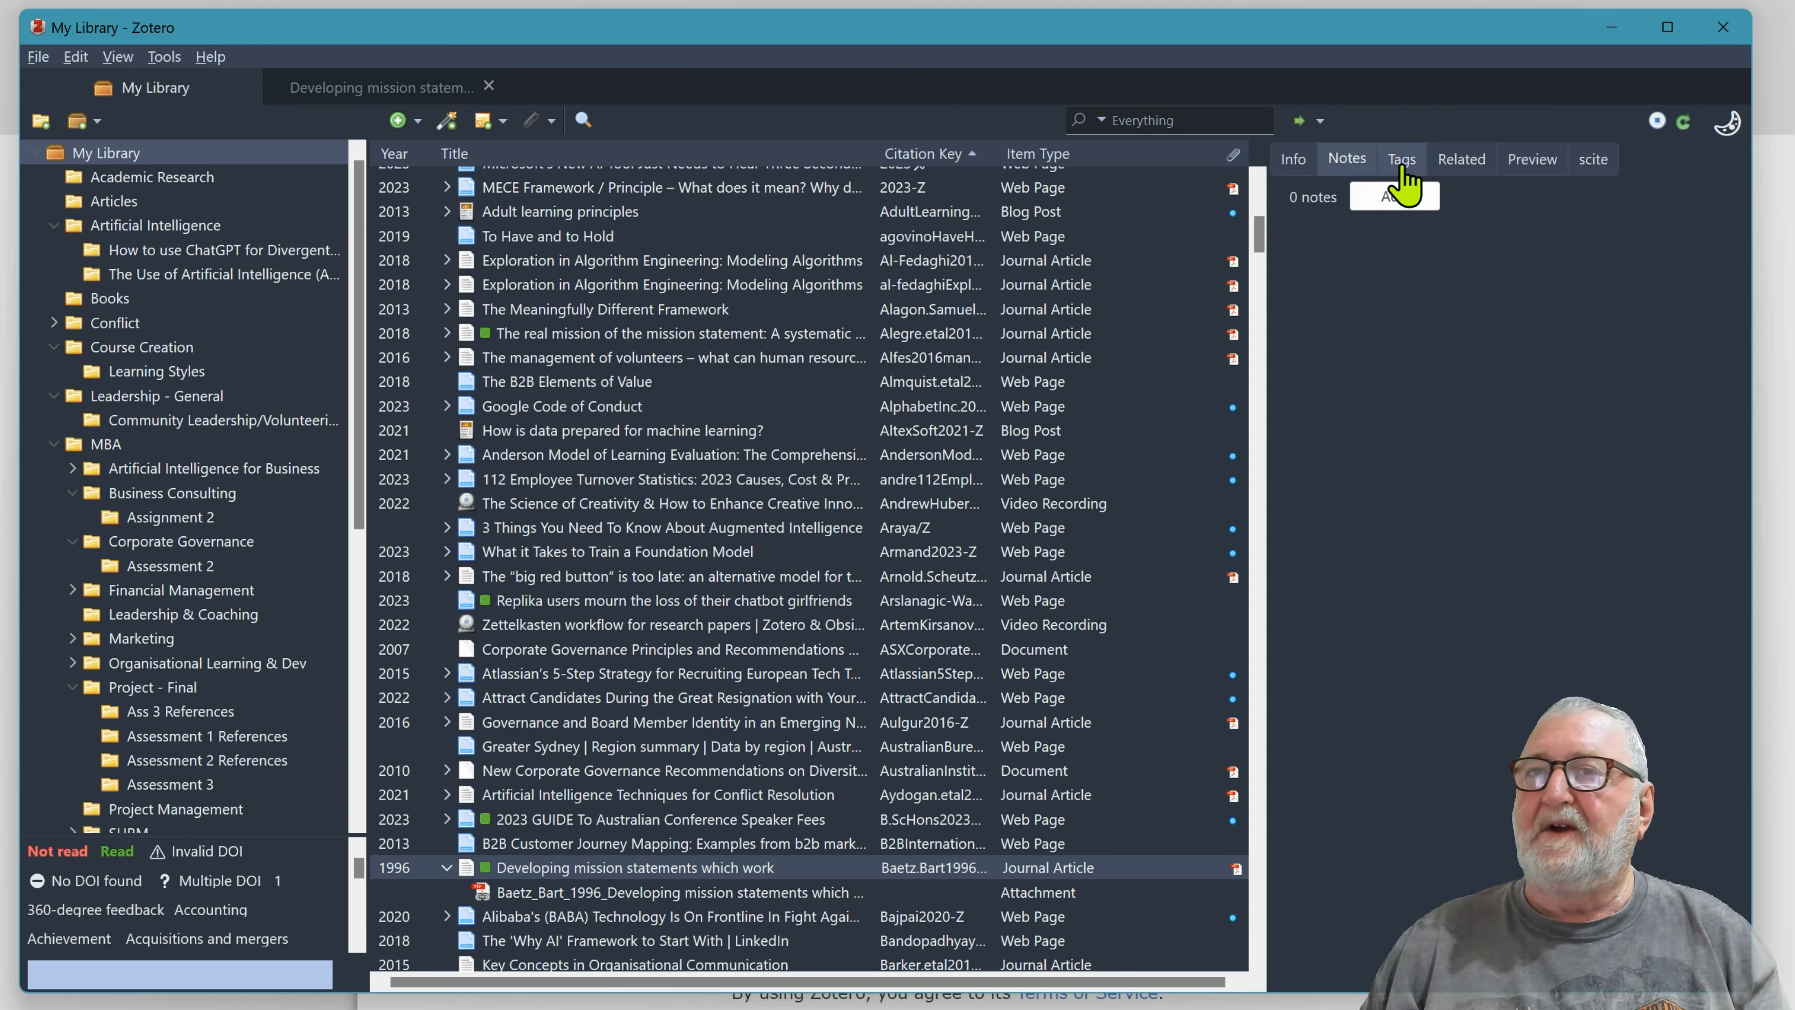
left_click(1403, 160)
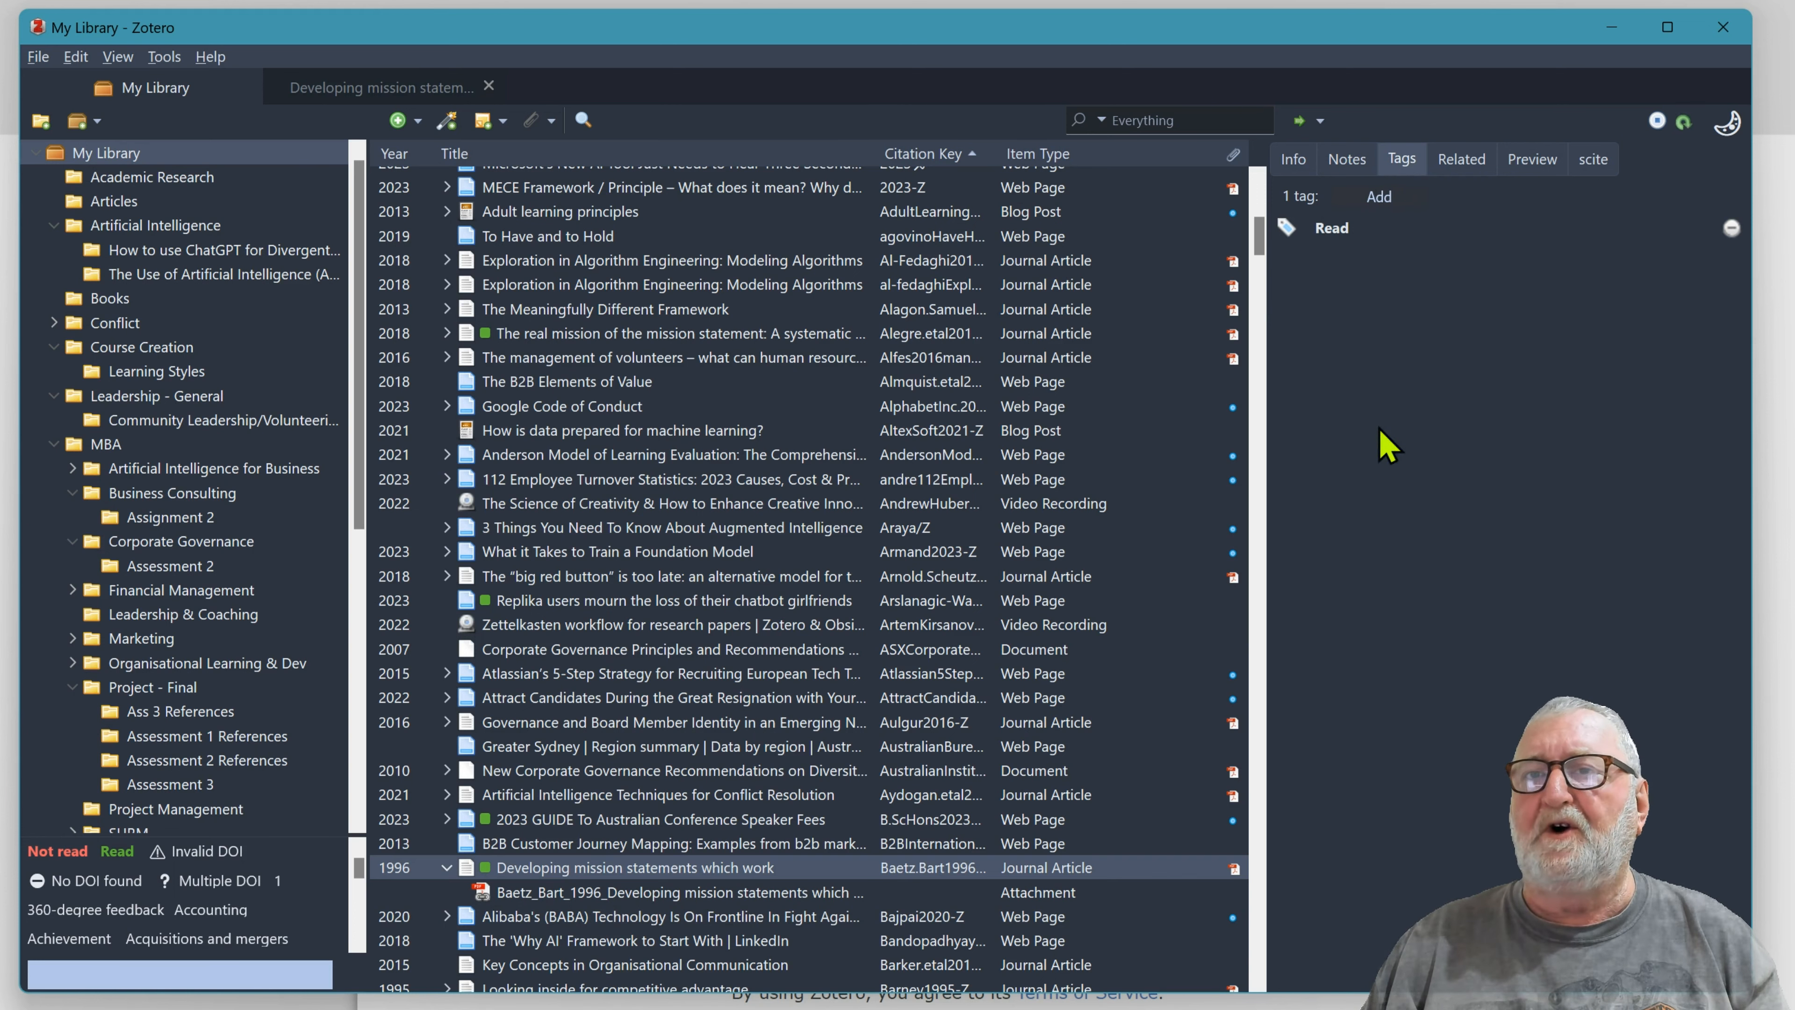
left_click(1470, 150)
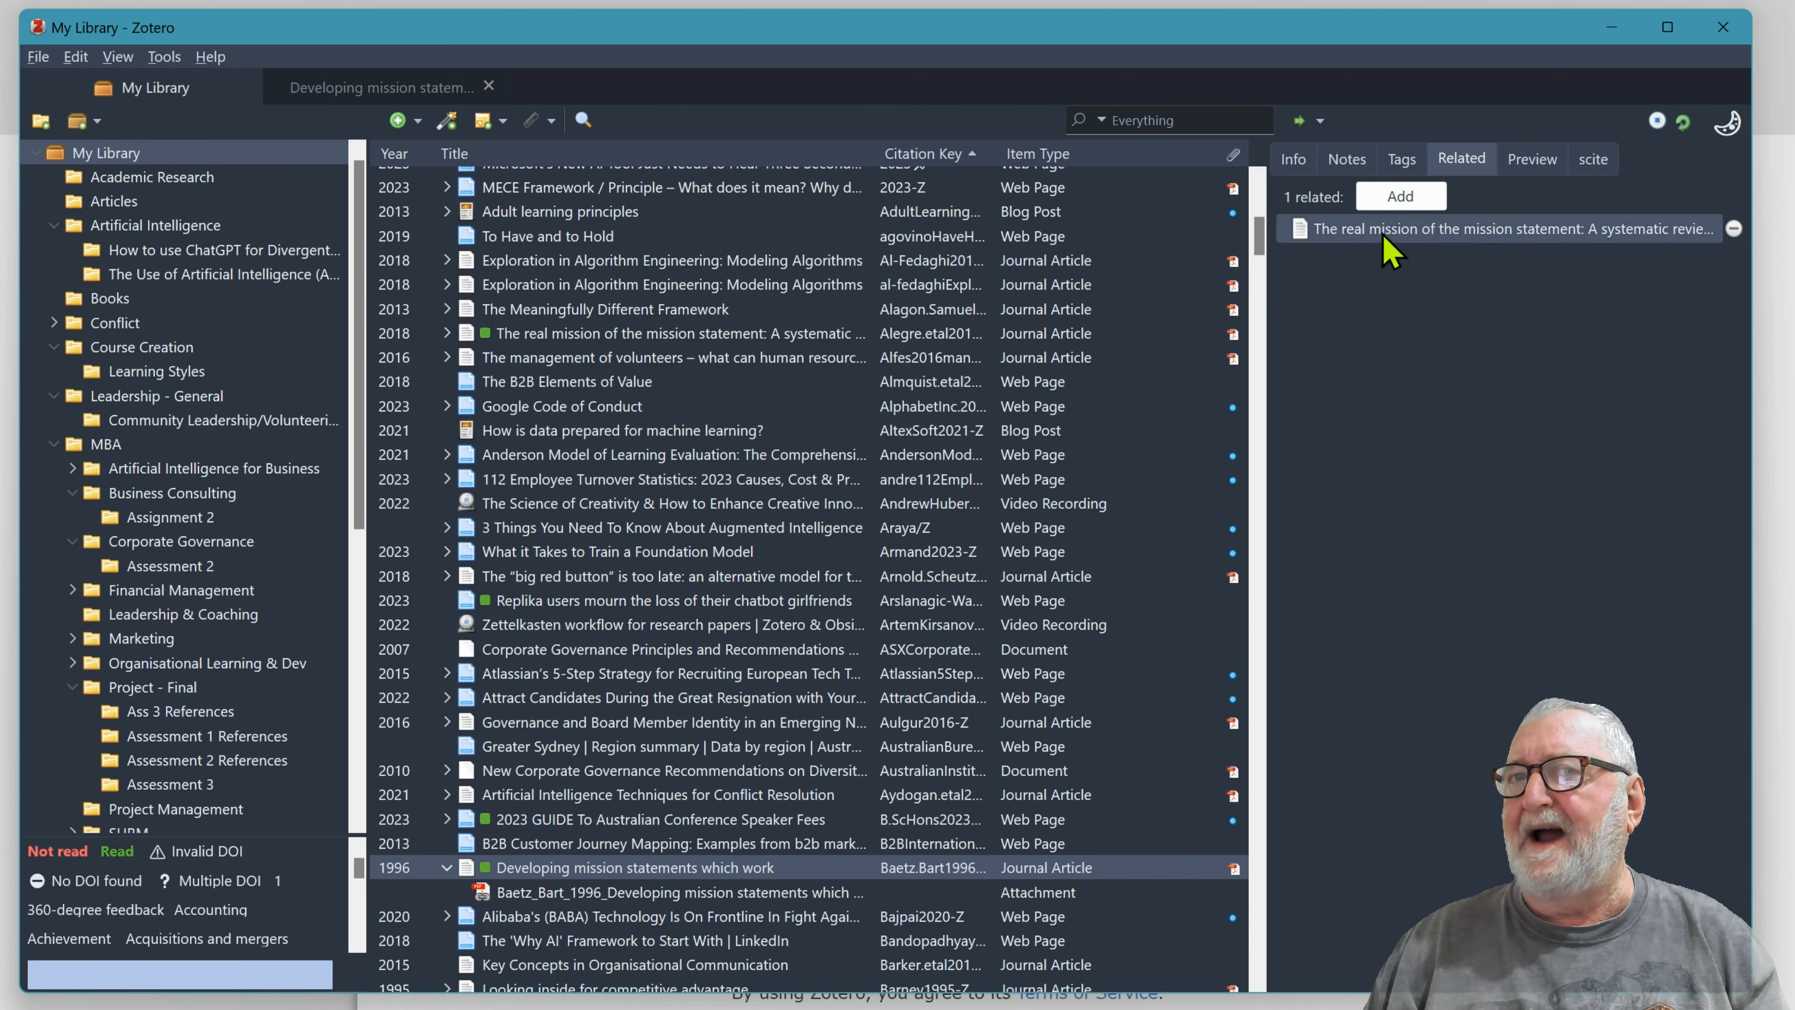
left_click(1528, 170)
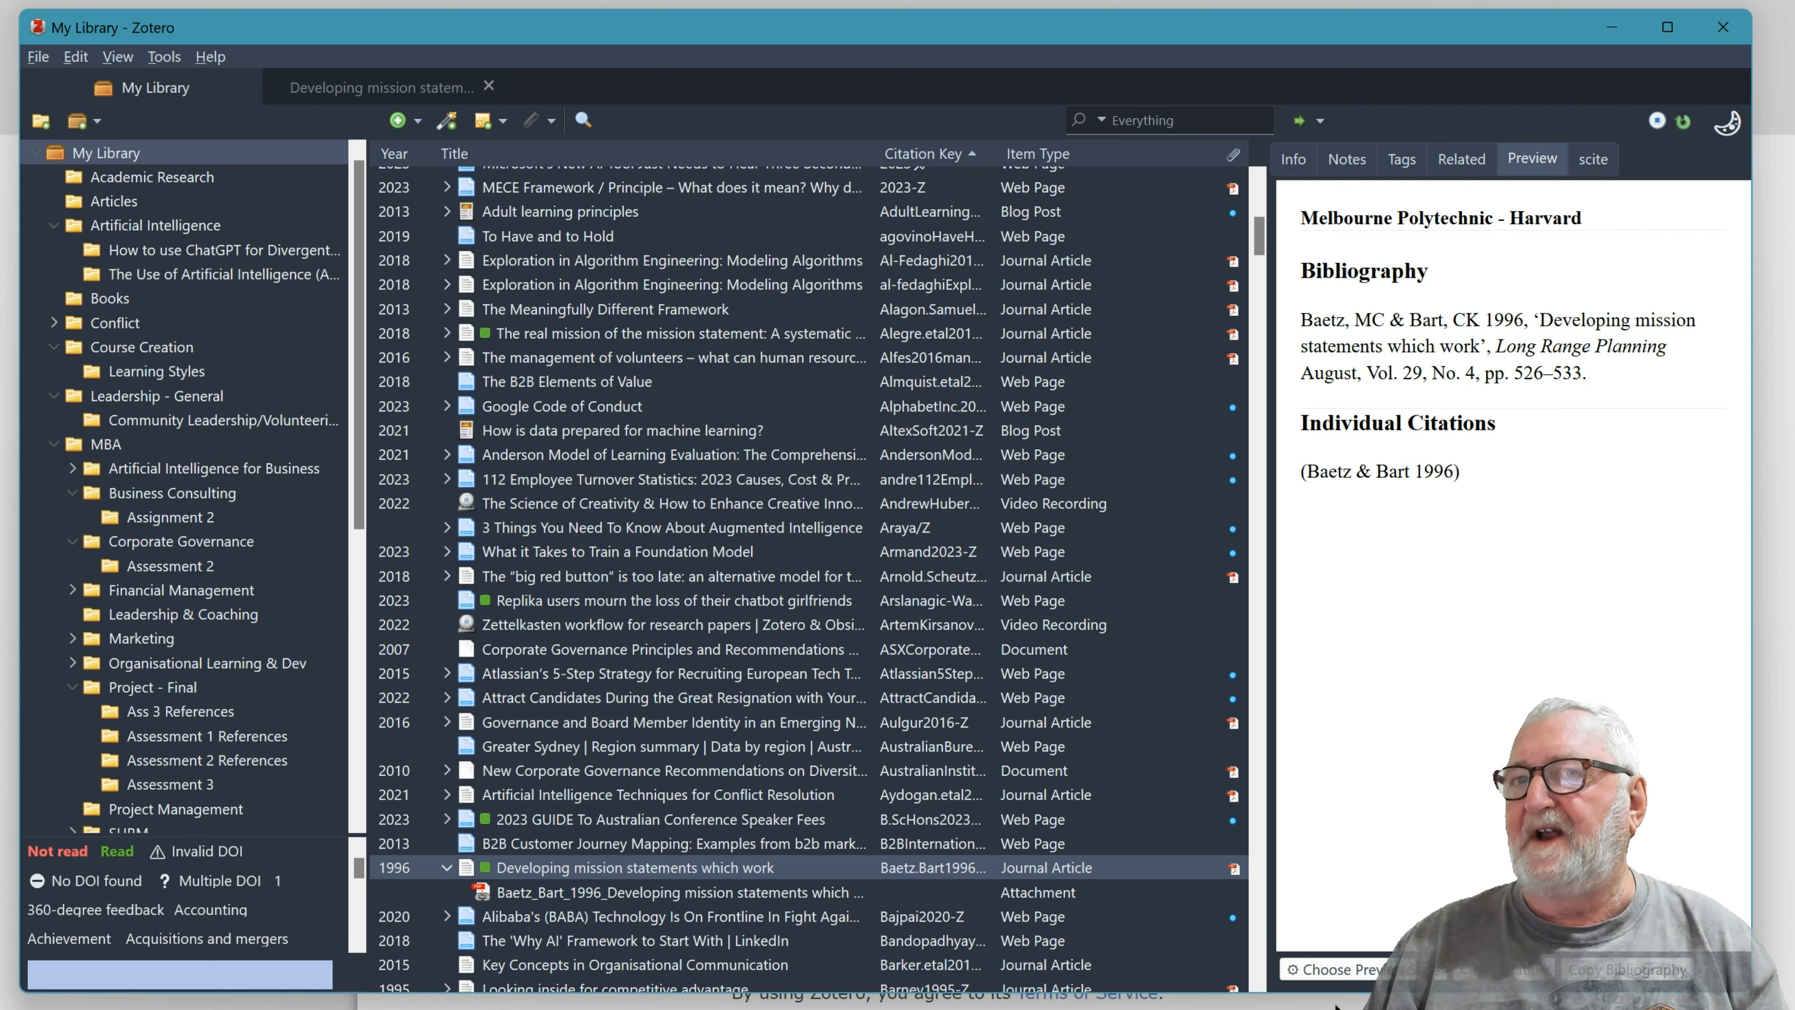
Step: Browse the citation styles available for the article's preview and dismiss the list without choosing one
left_click(1377, 973)
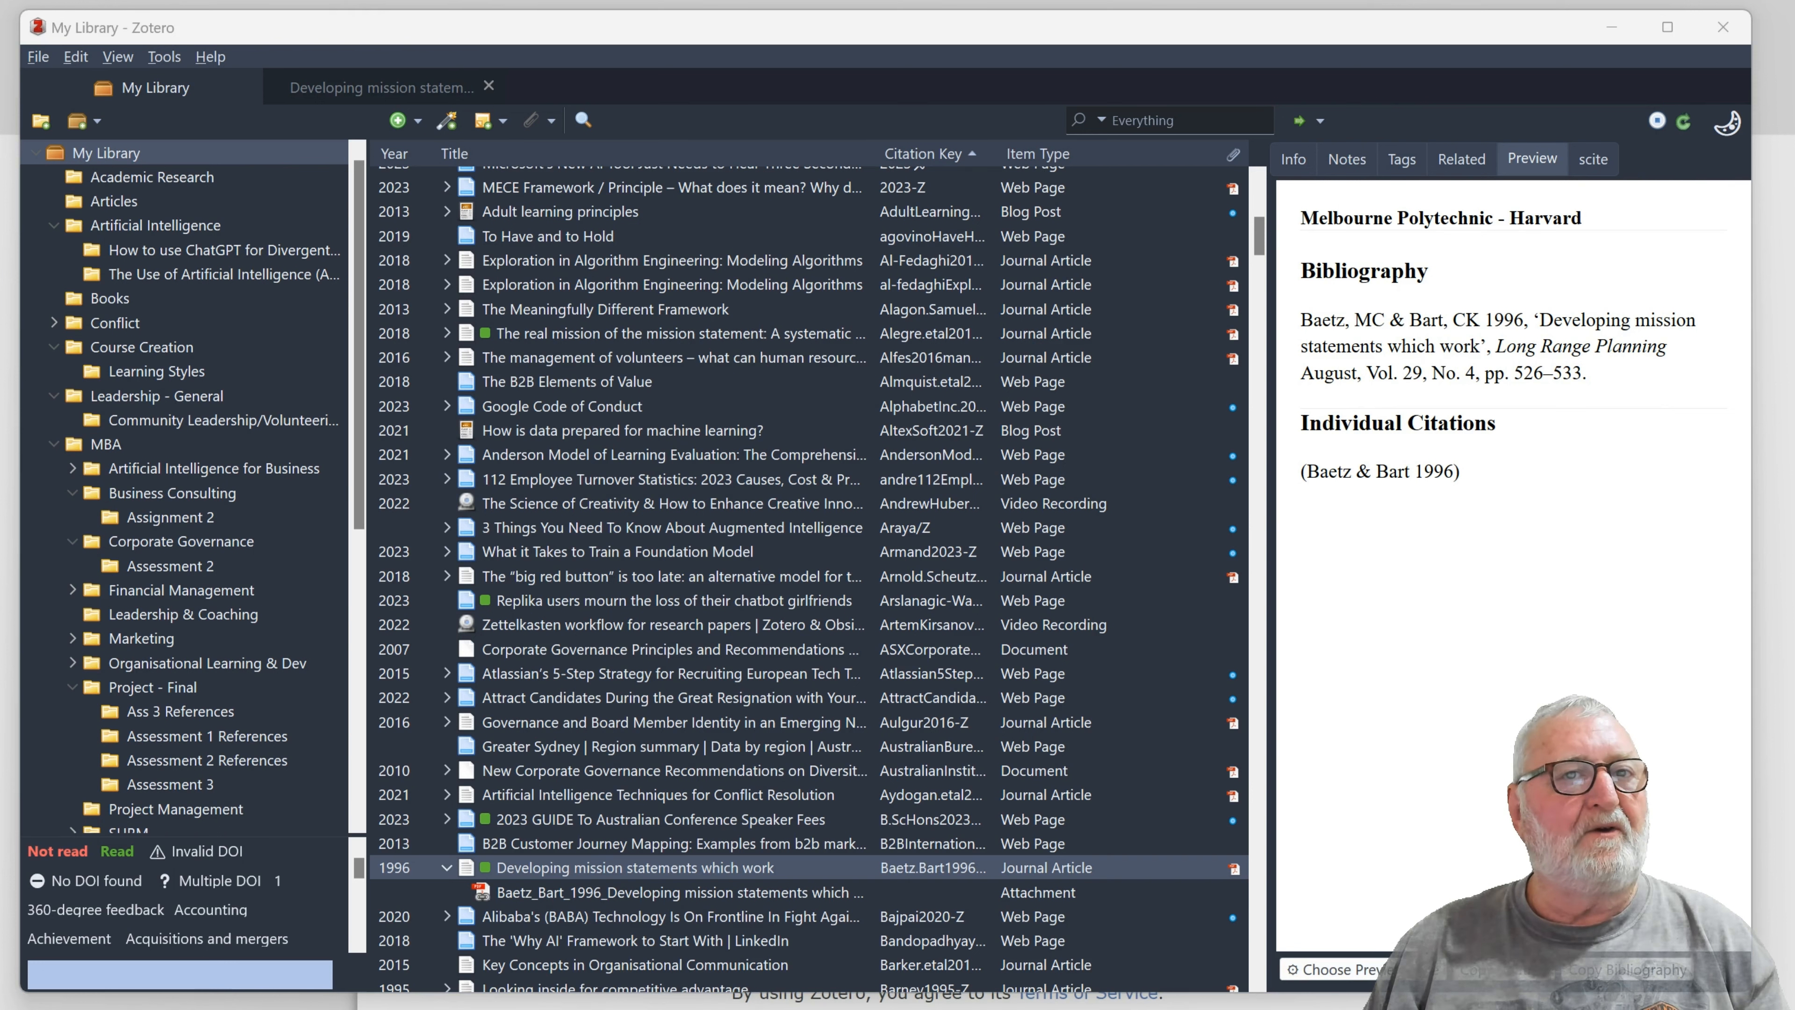
left_click_drag(452, 244, 823, 235)
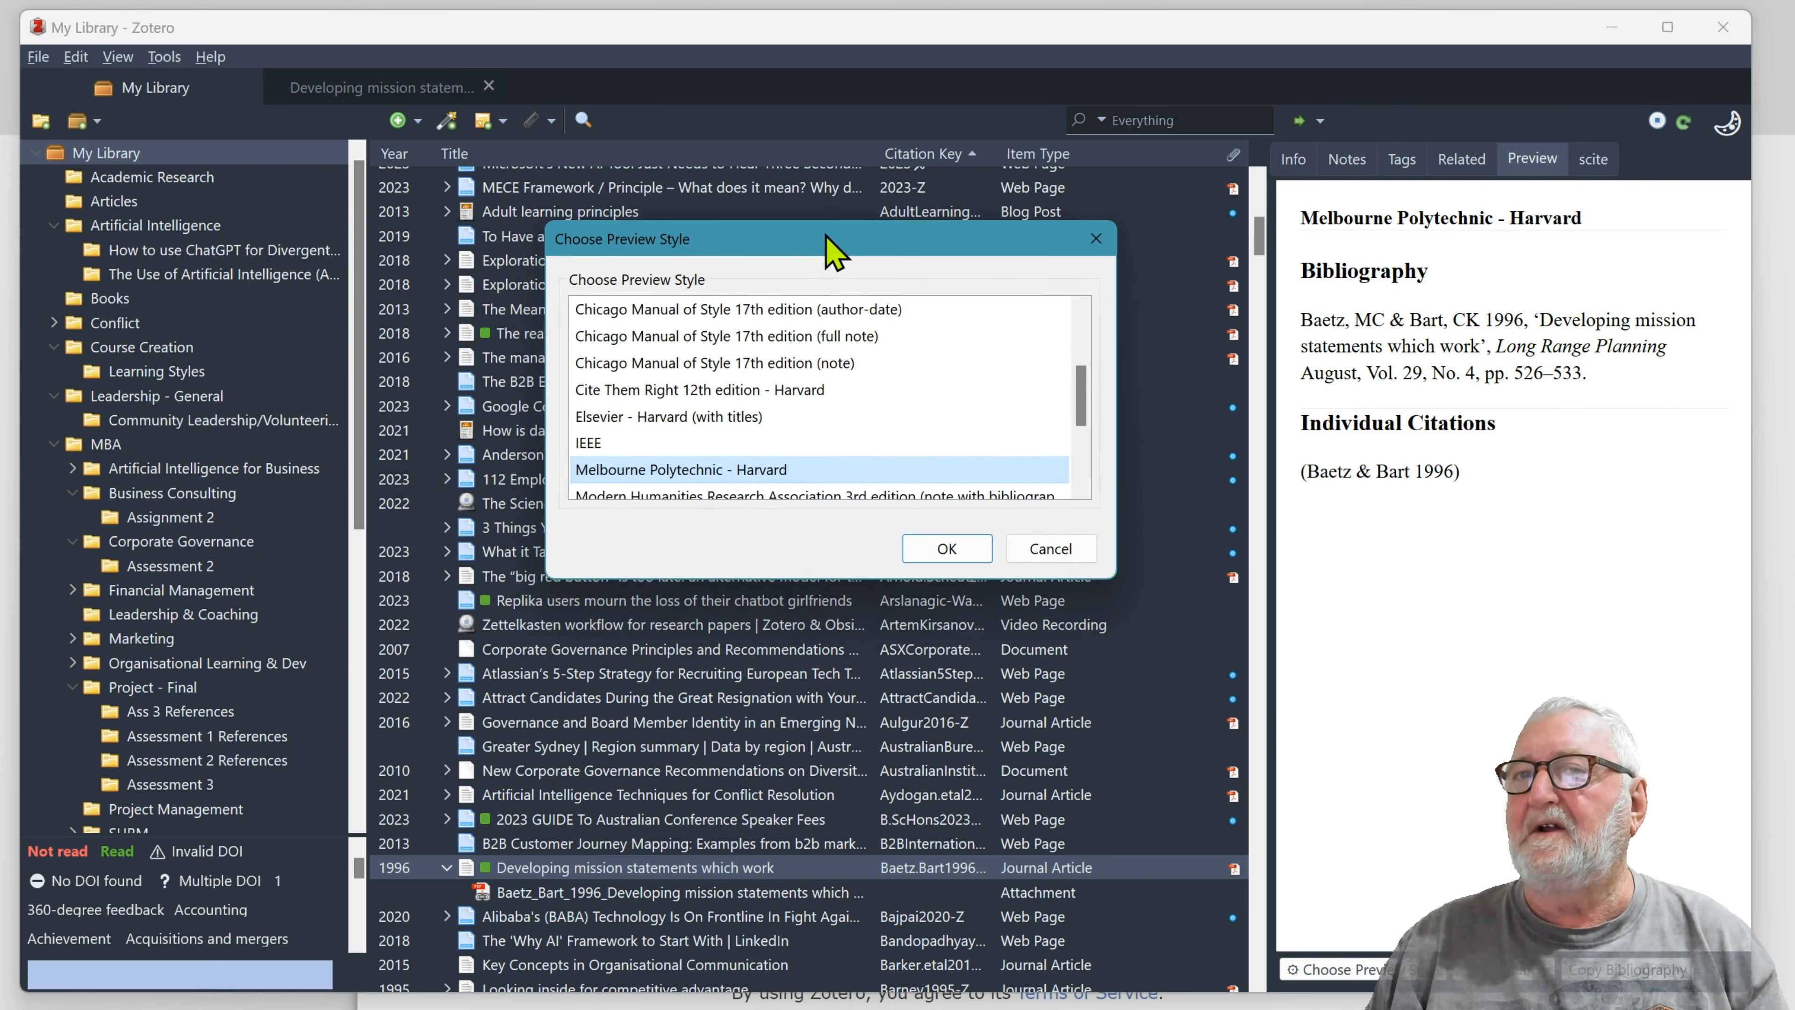
scroll(784, 417, "up", 2)
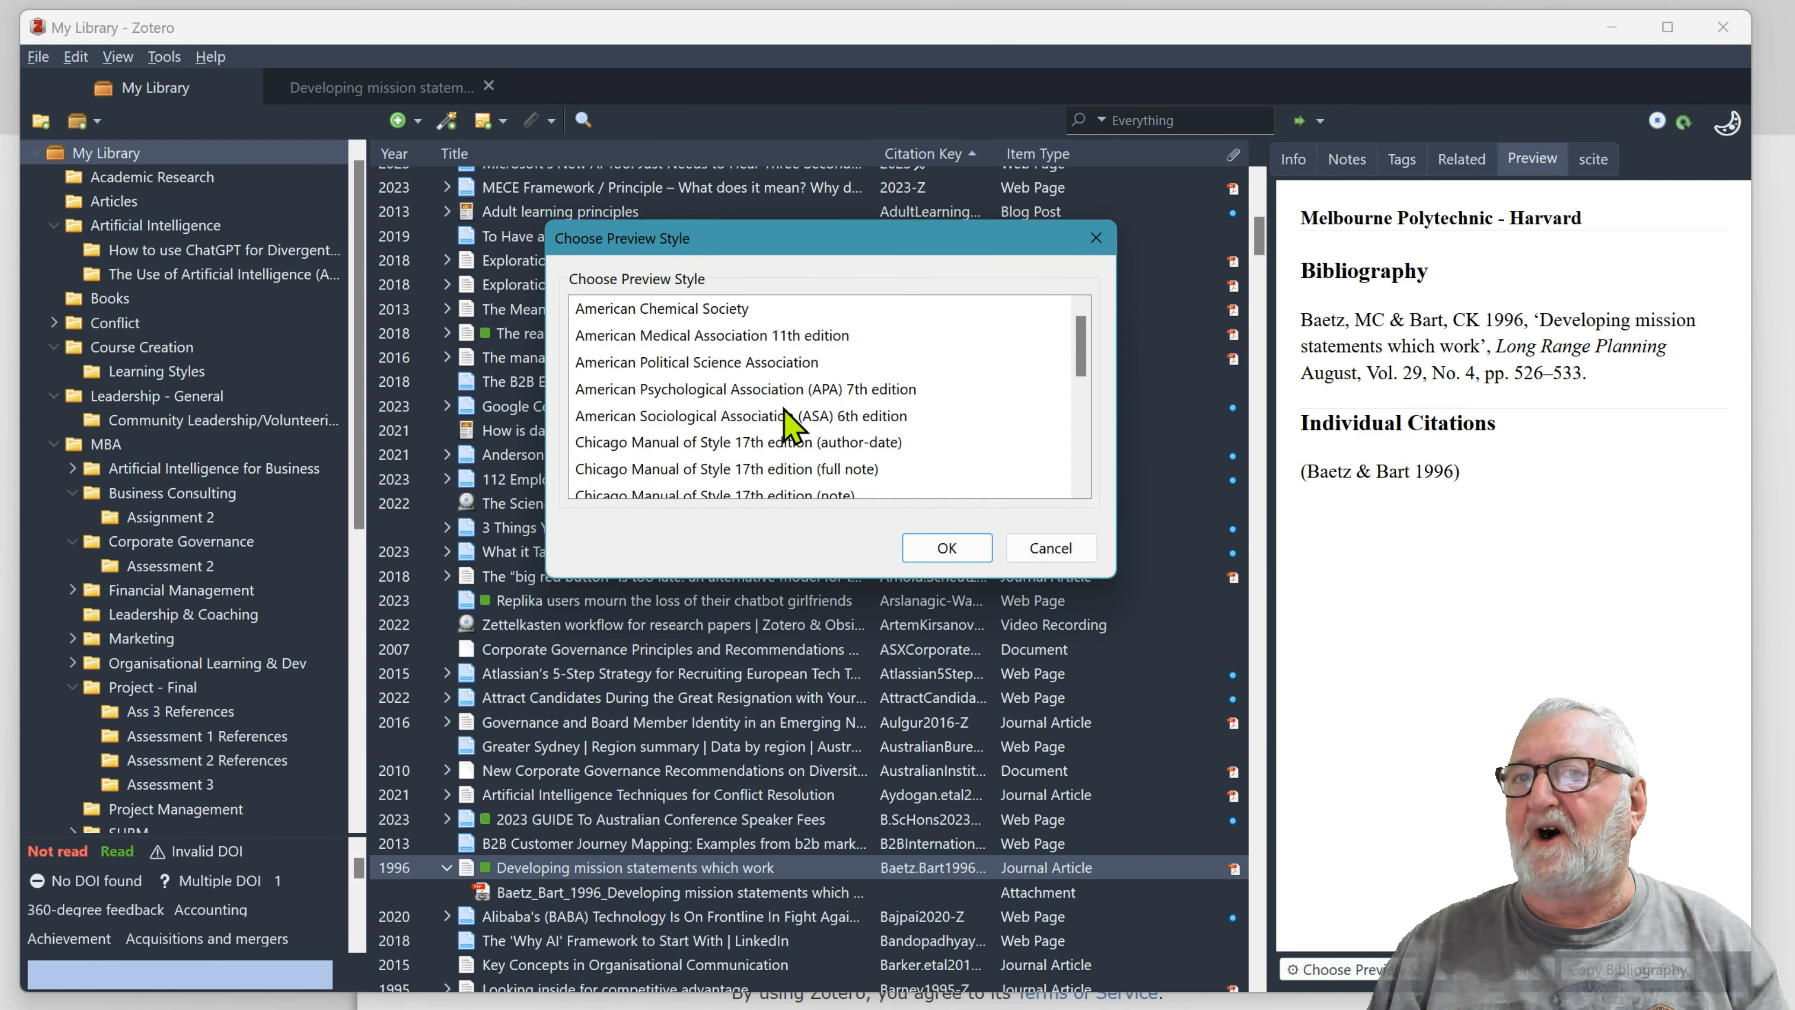
scroll(783, 431, "down", 4)
scroll(782, 437, "up", 4)
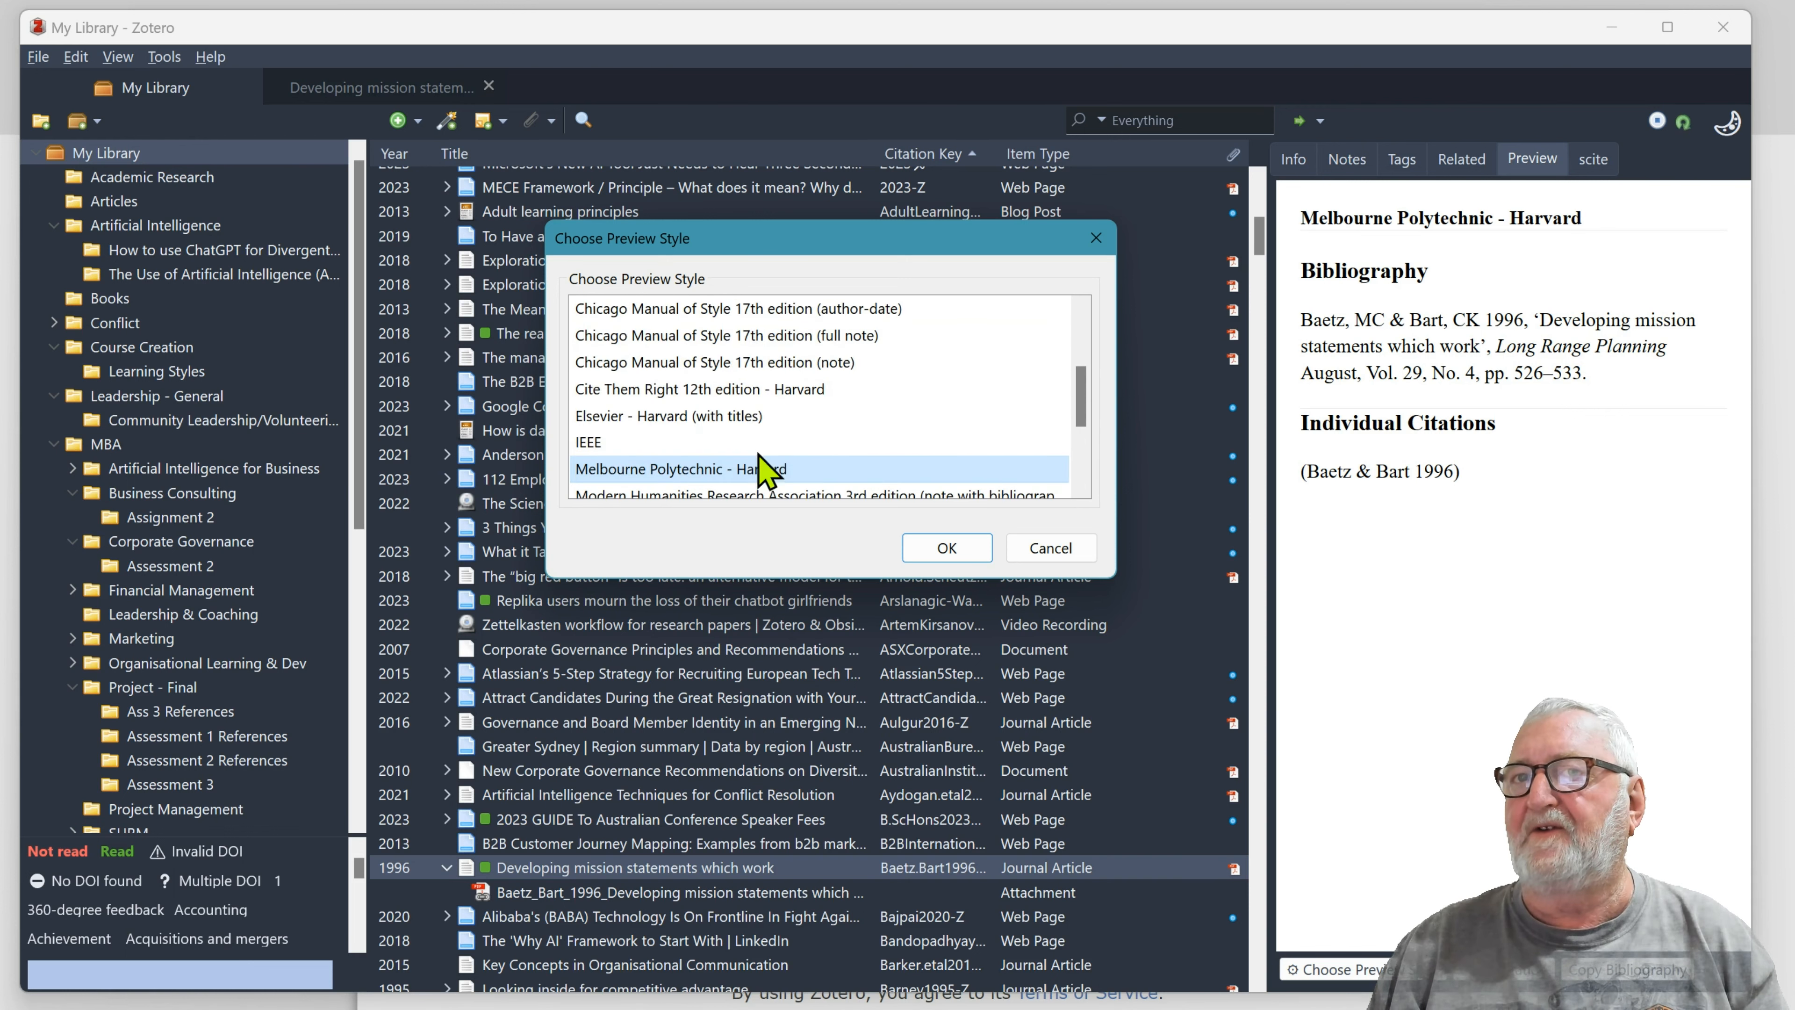
scroll(746, 456, "down", 4)
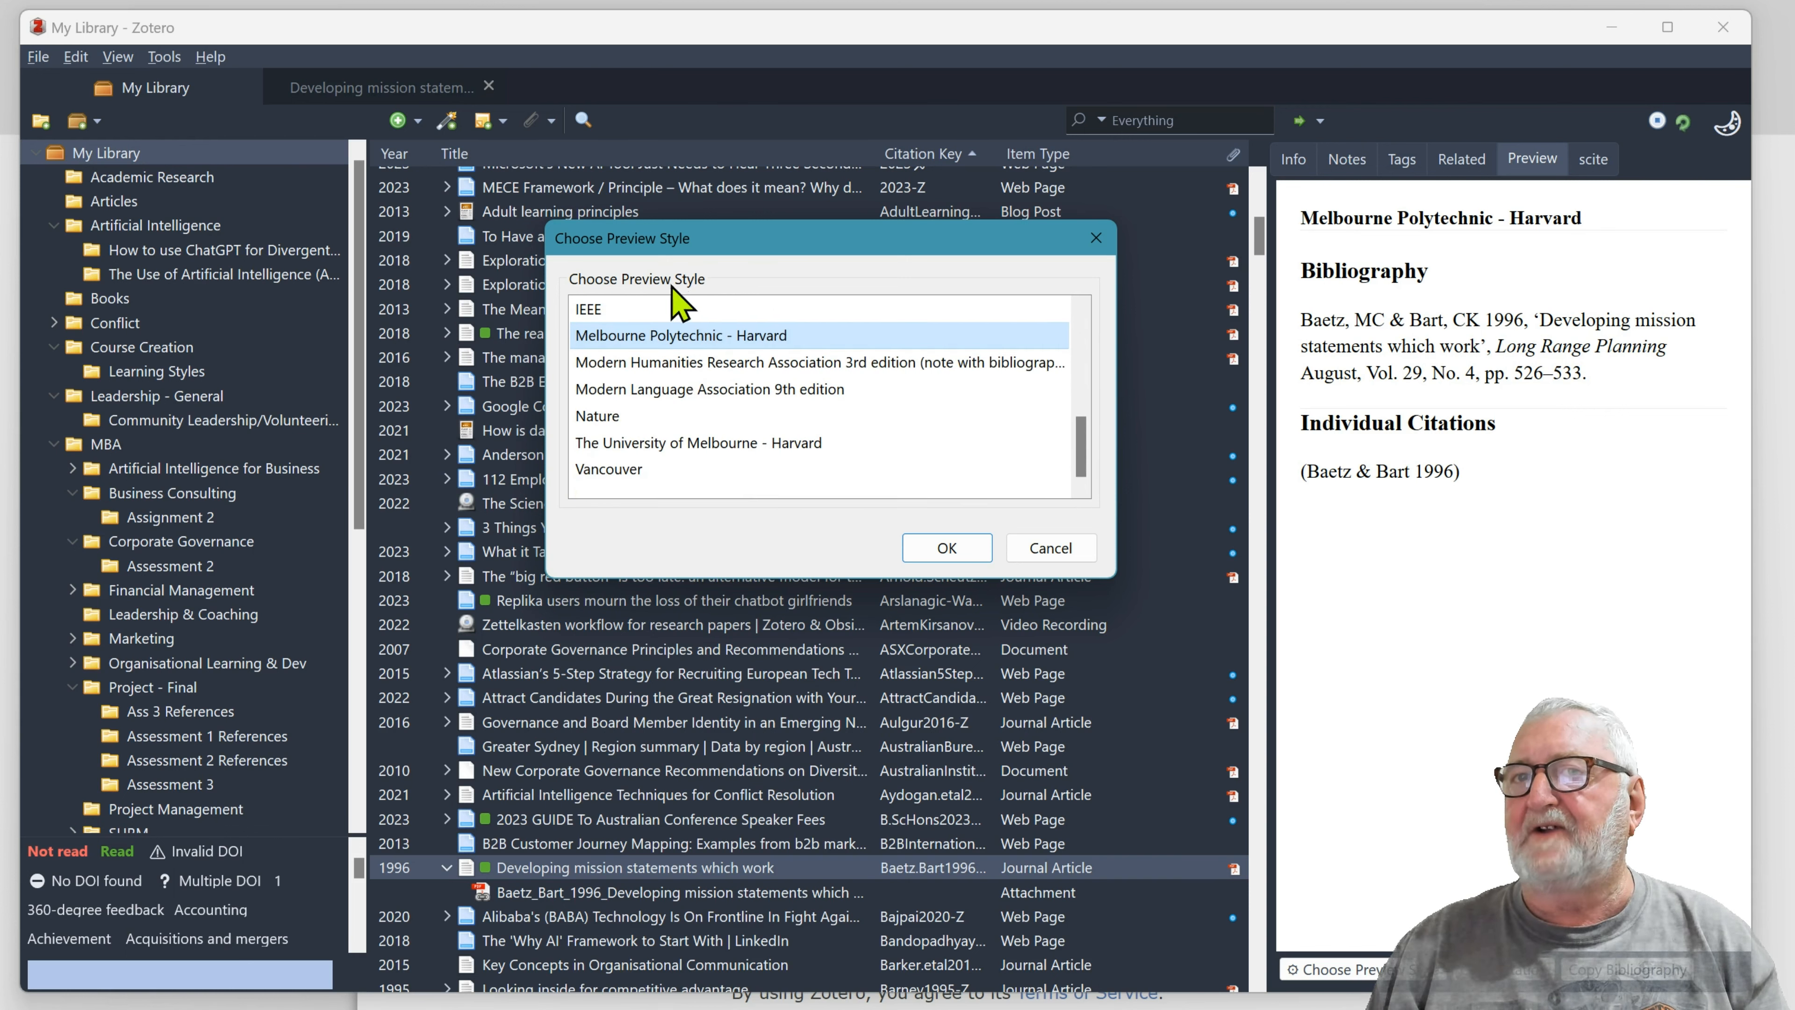
left_click(1048, 554)
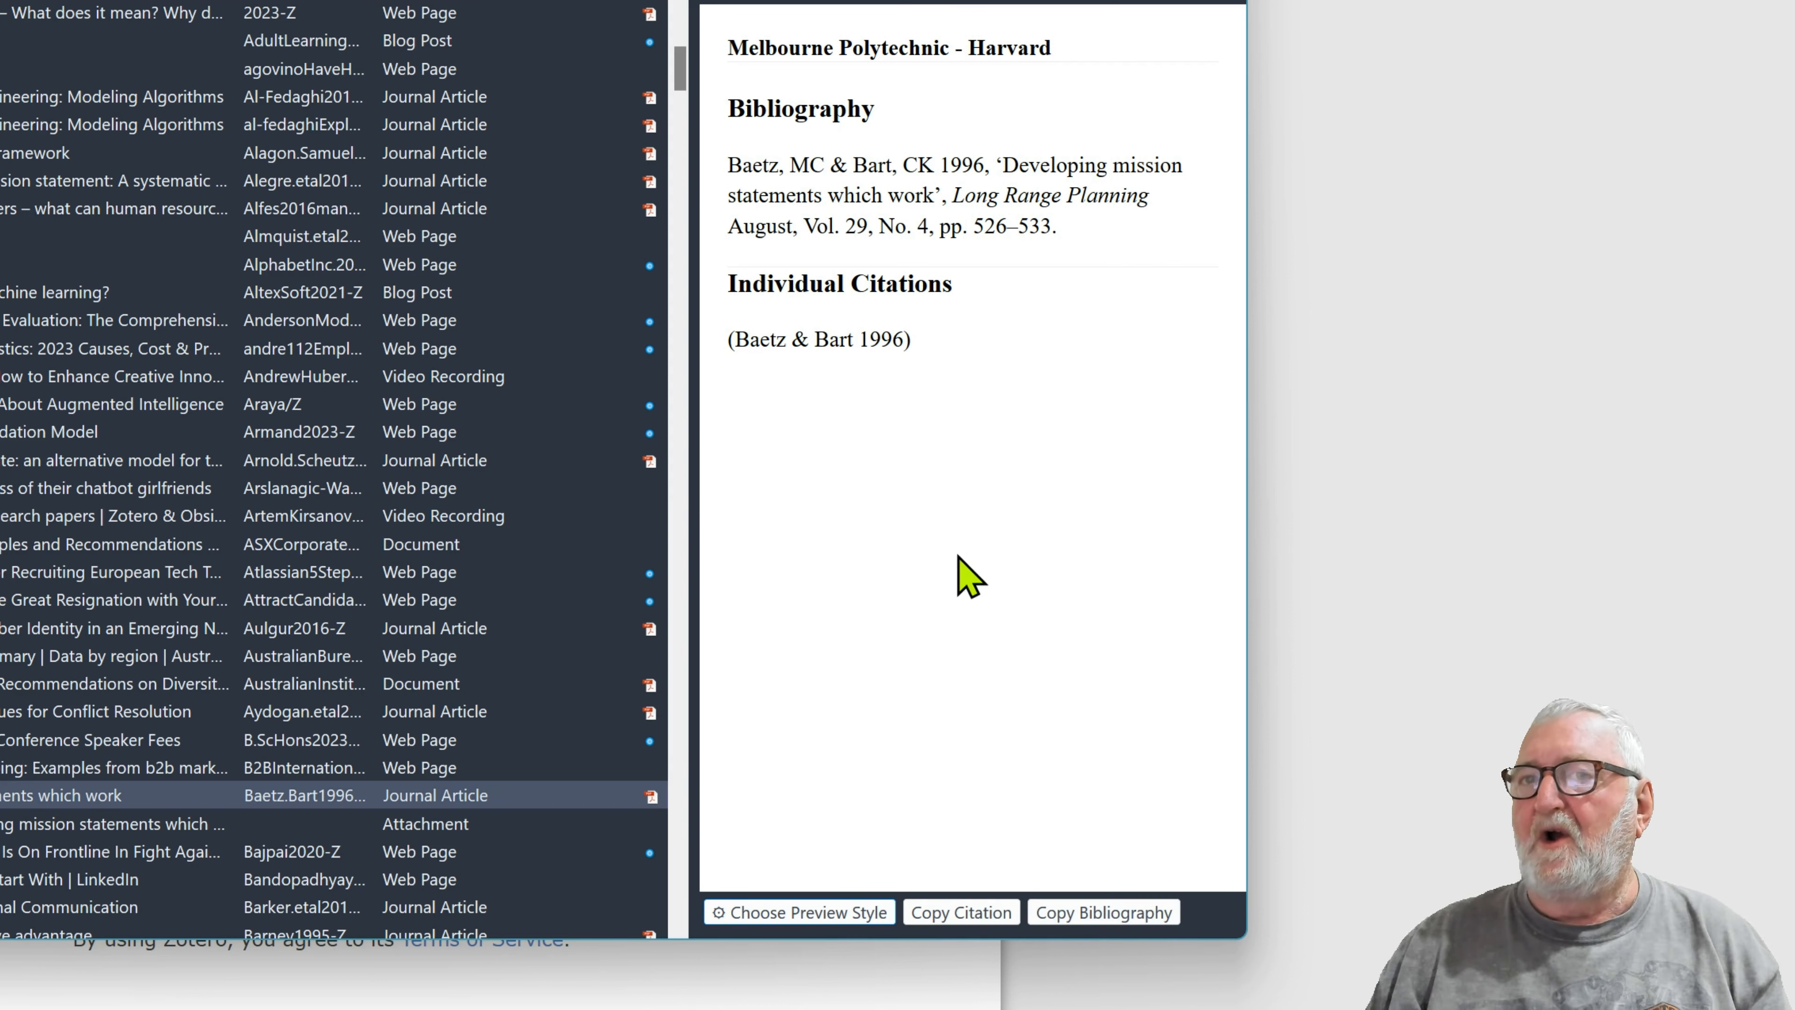
Step: Copy the article's citation from the preview and display its scite citation tallies
left_click(965, 915)
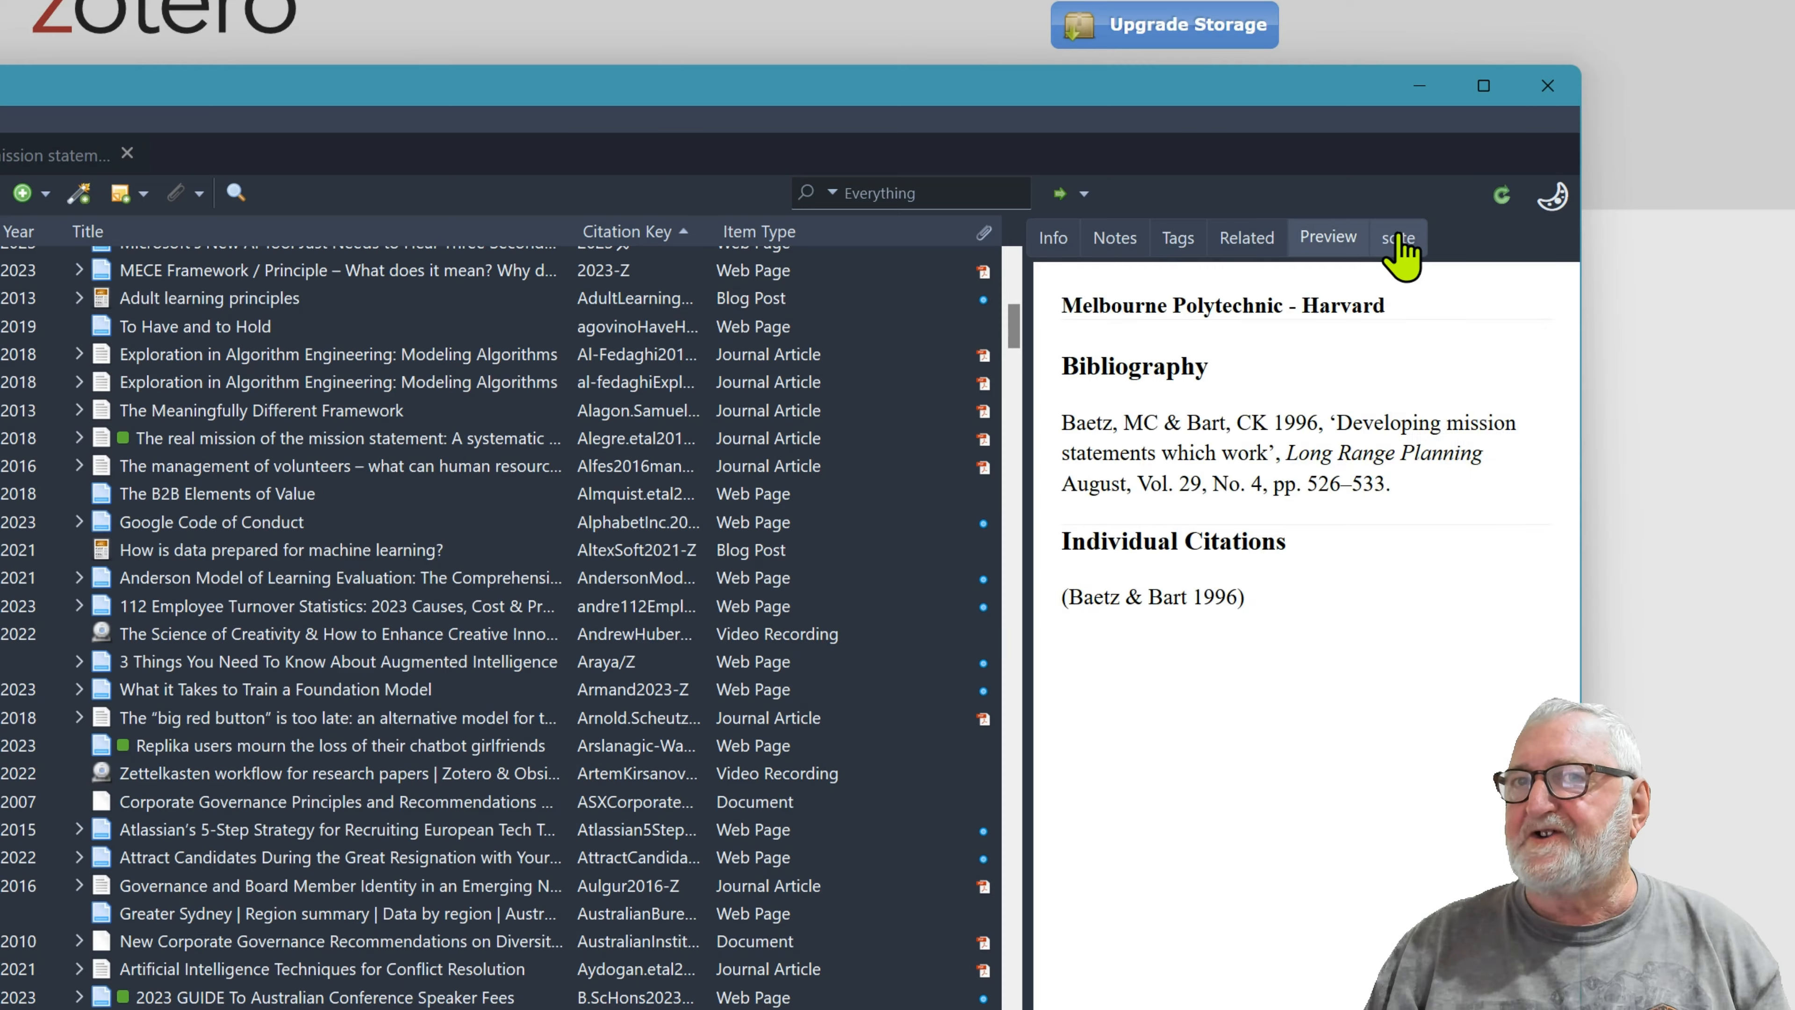
left_click(1065, 1)
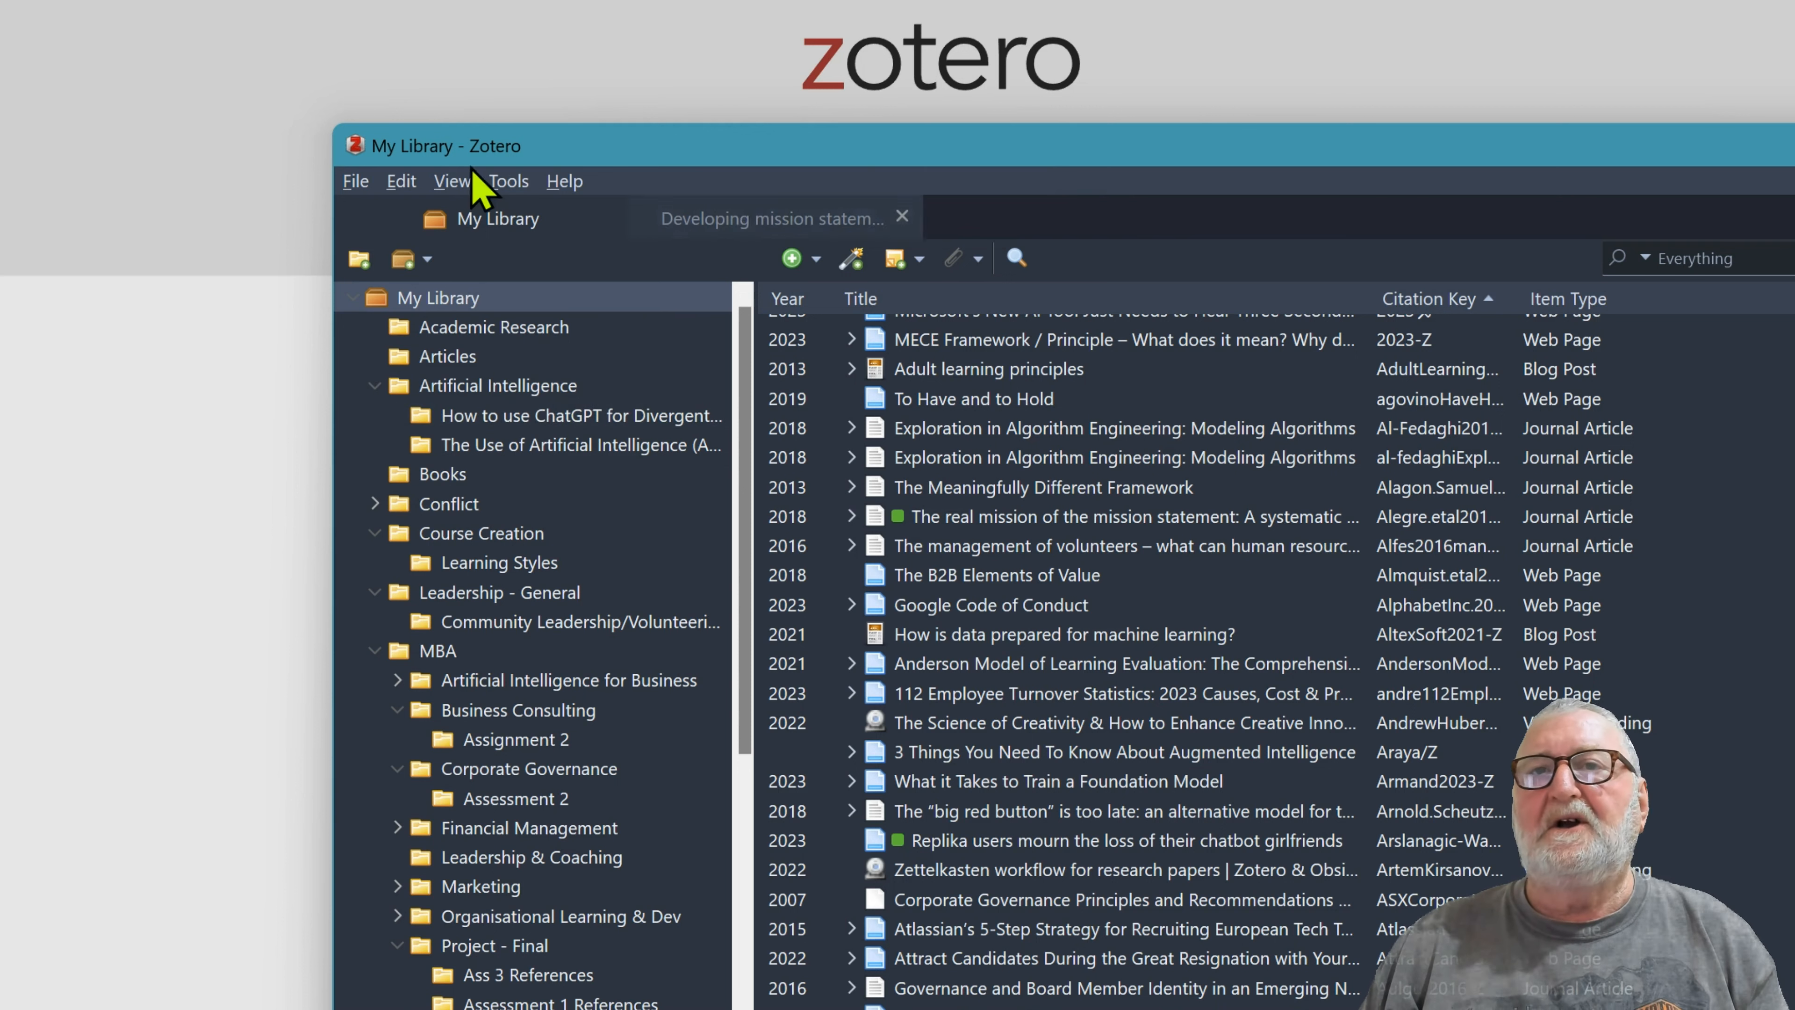
Step: Open the Zotero preferences at the general settings and move the dialog clear of the collections list
left_click(401, 183)
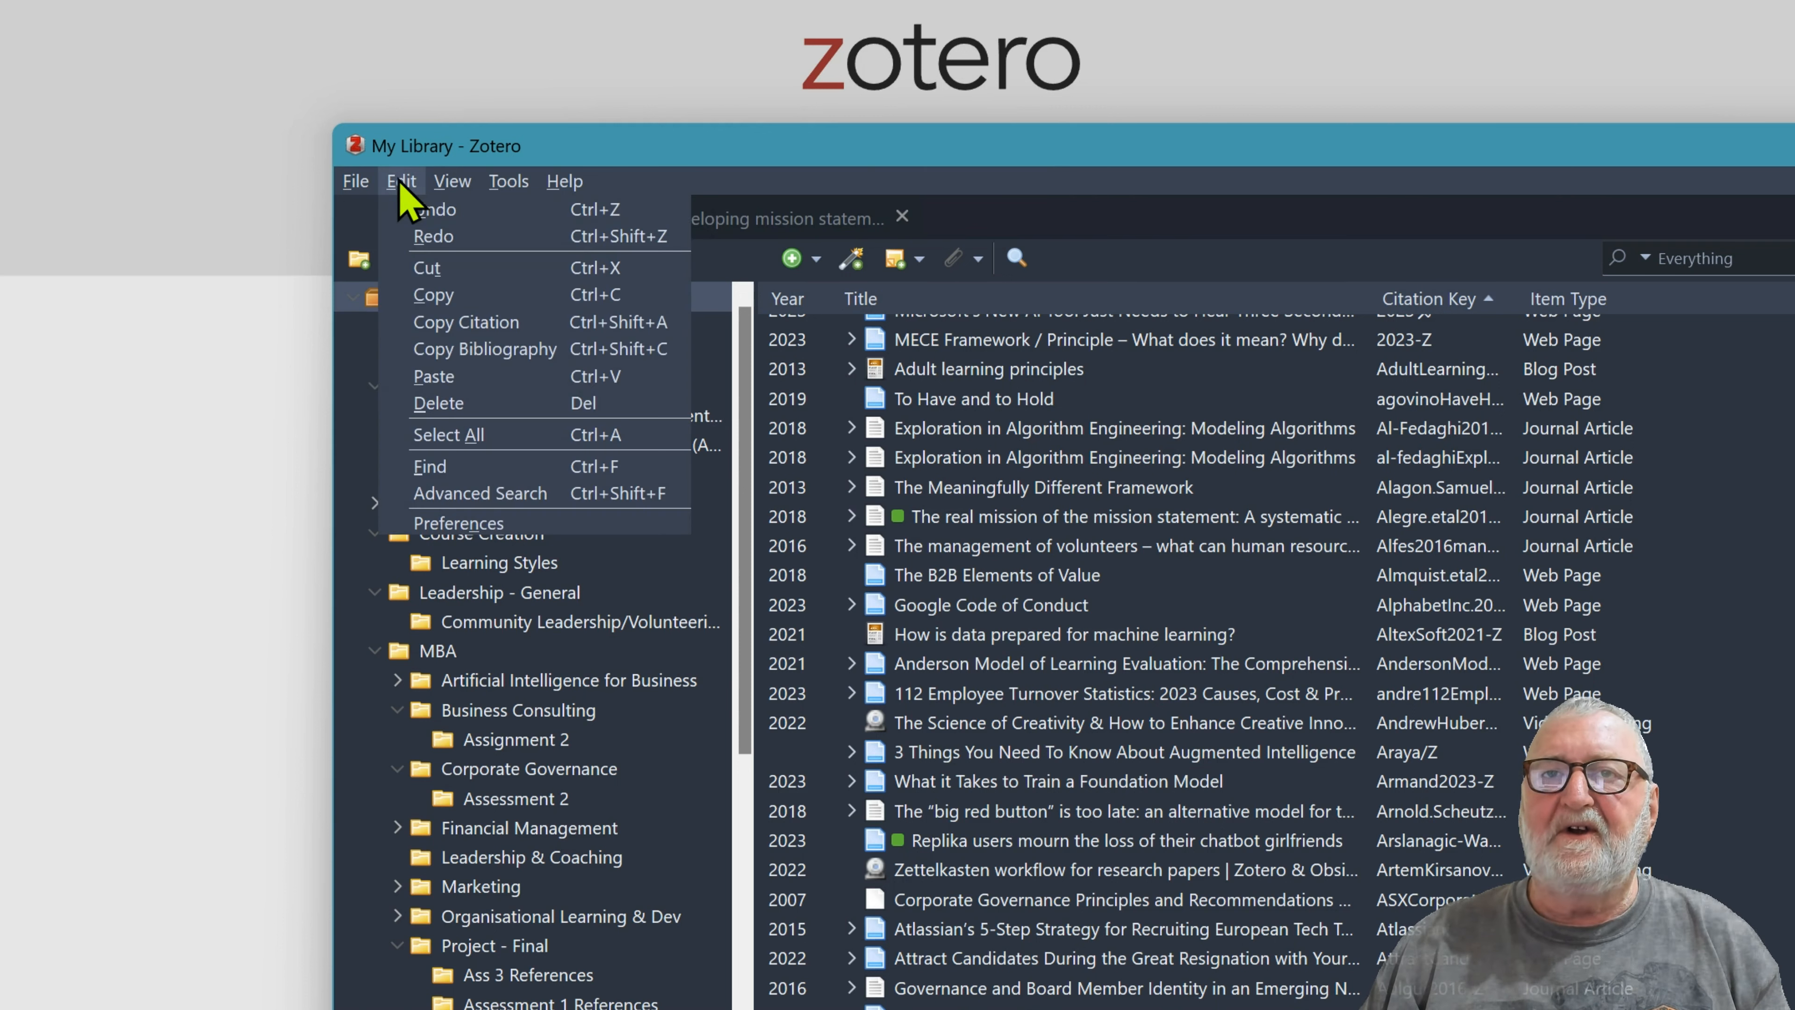
left_click(467, 523)
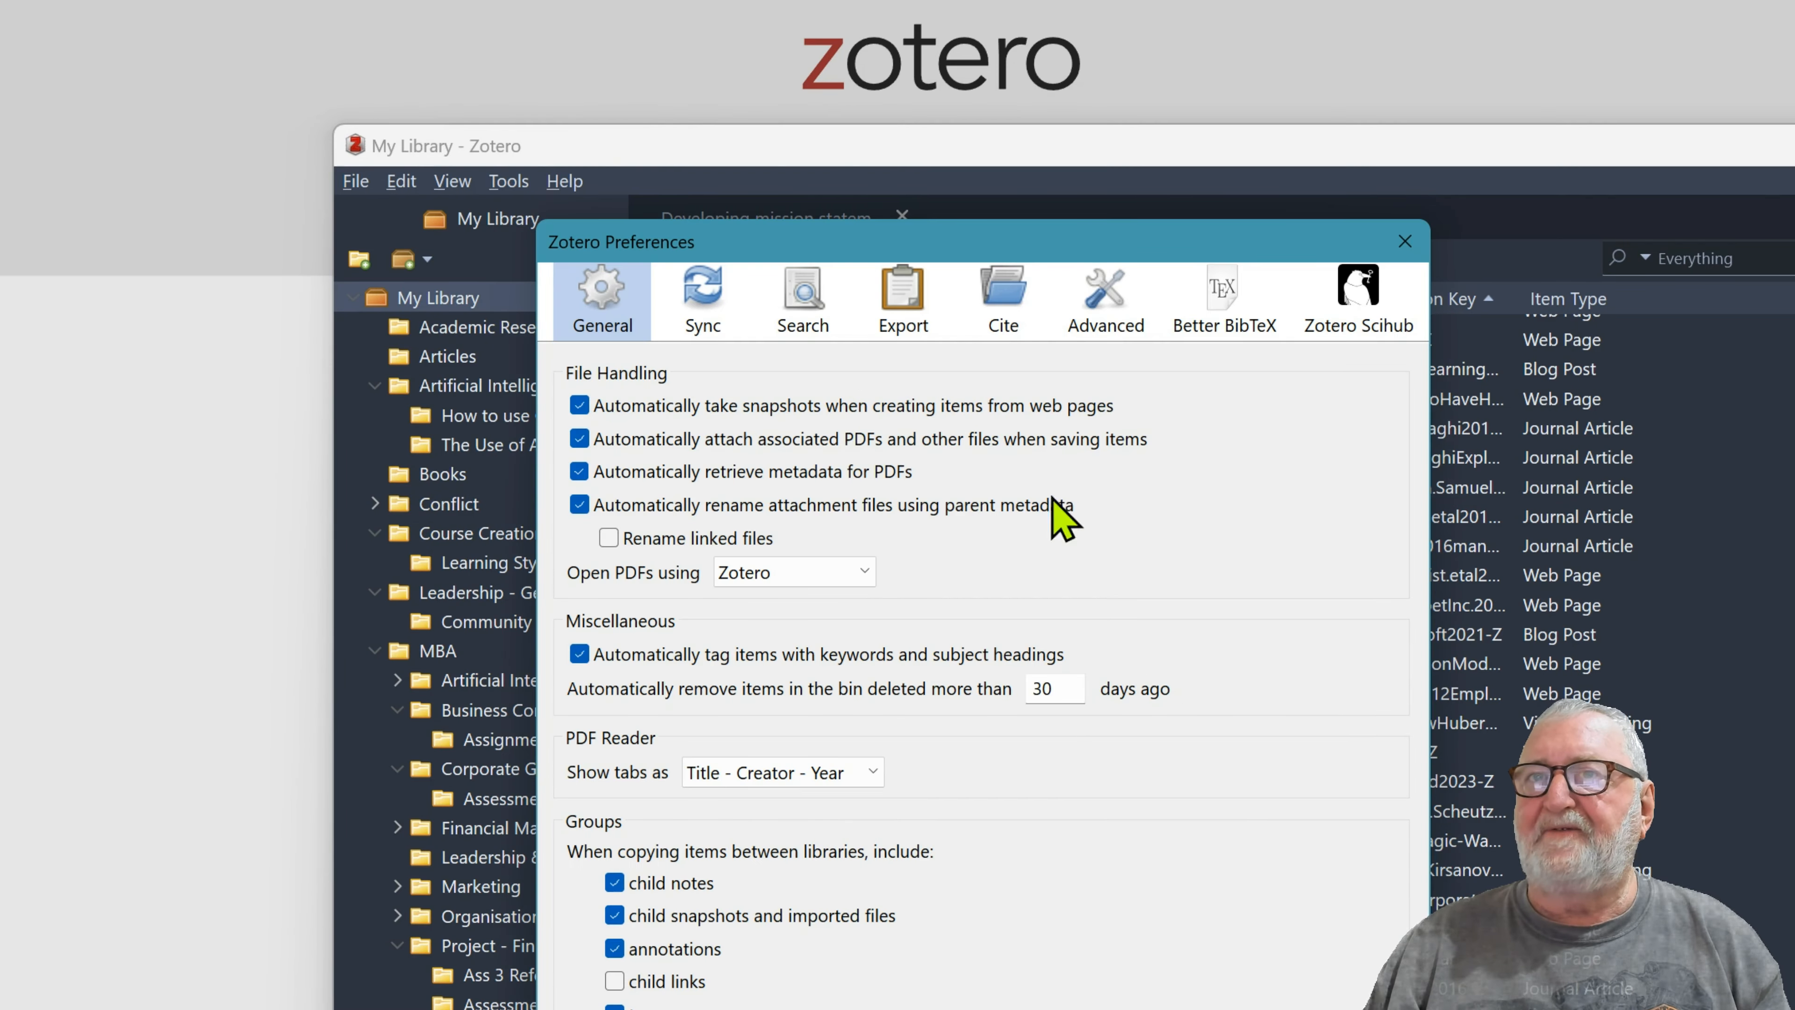
left_click_drag(1175, 242, 1564, 255)
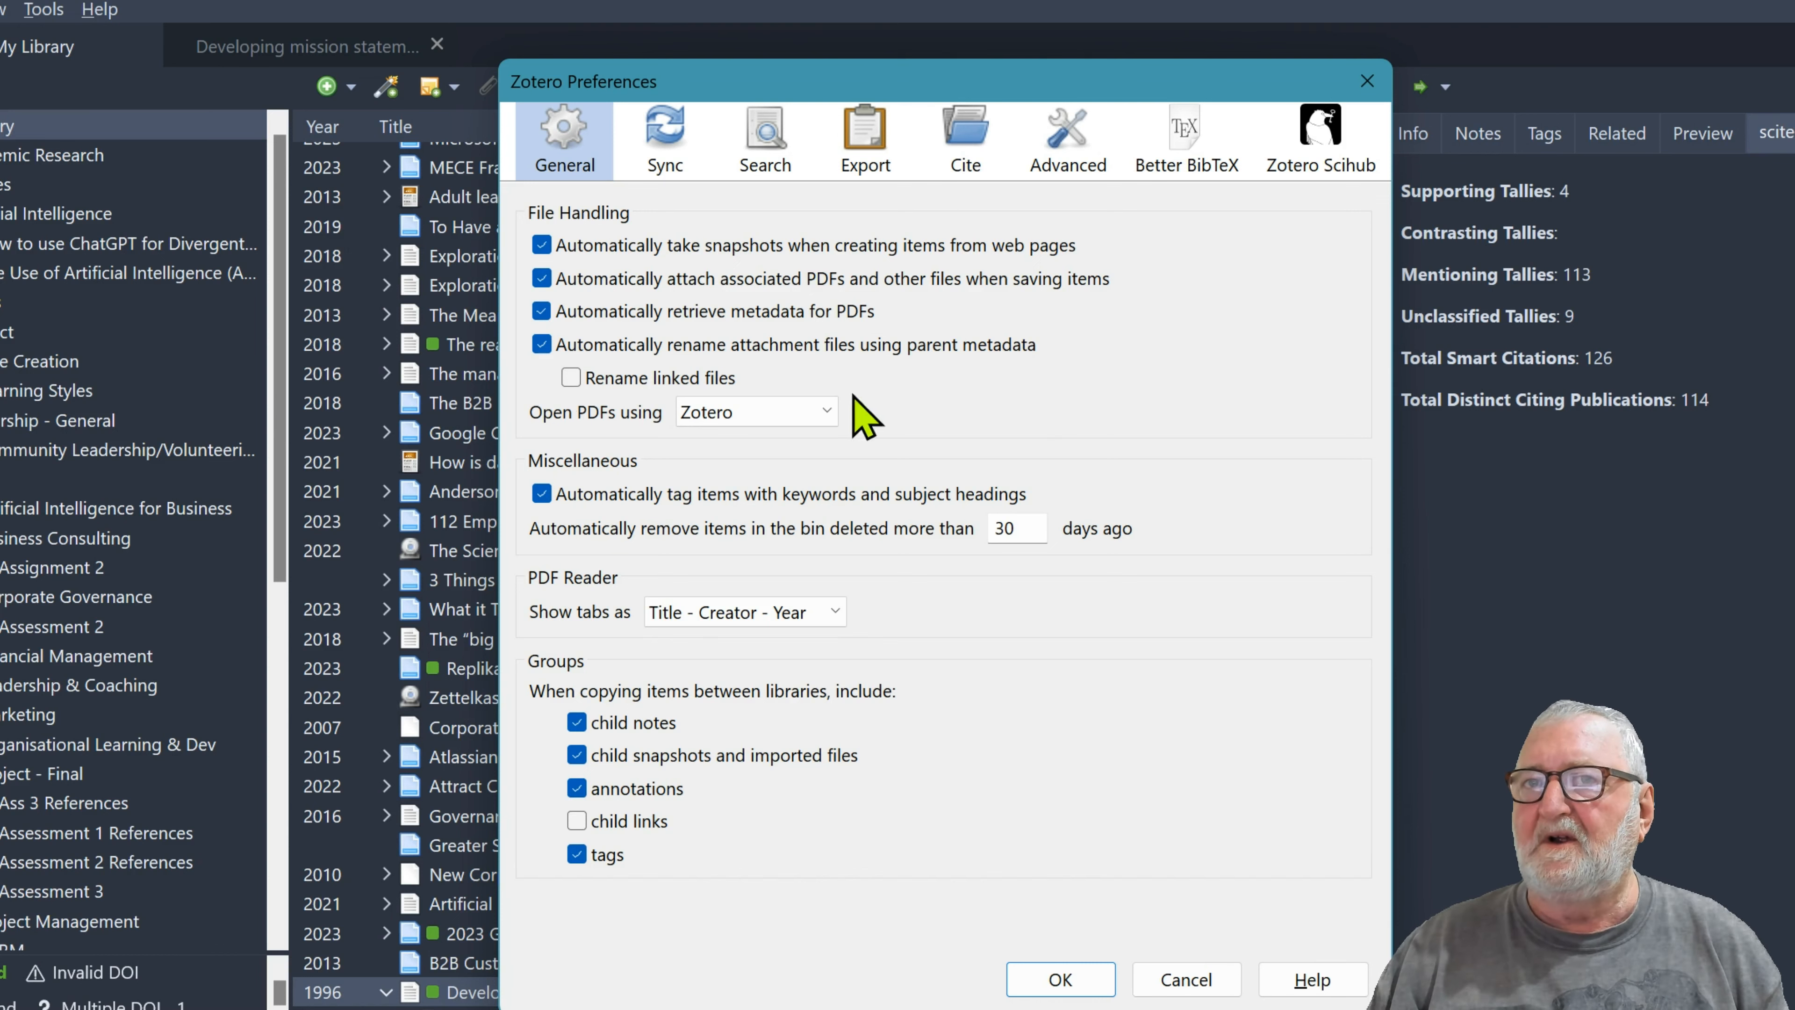
Step: Unlink the Zotero account in the sync preferences and set up syncing again
left_click(666, 149)
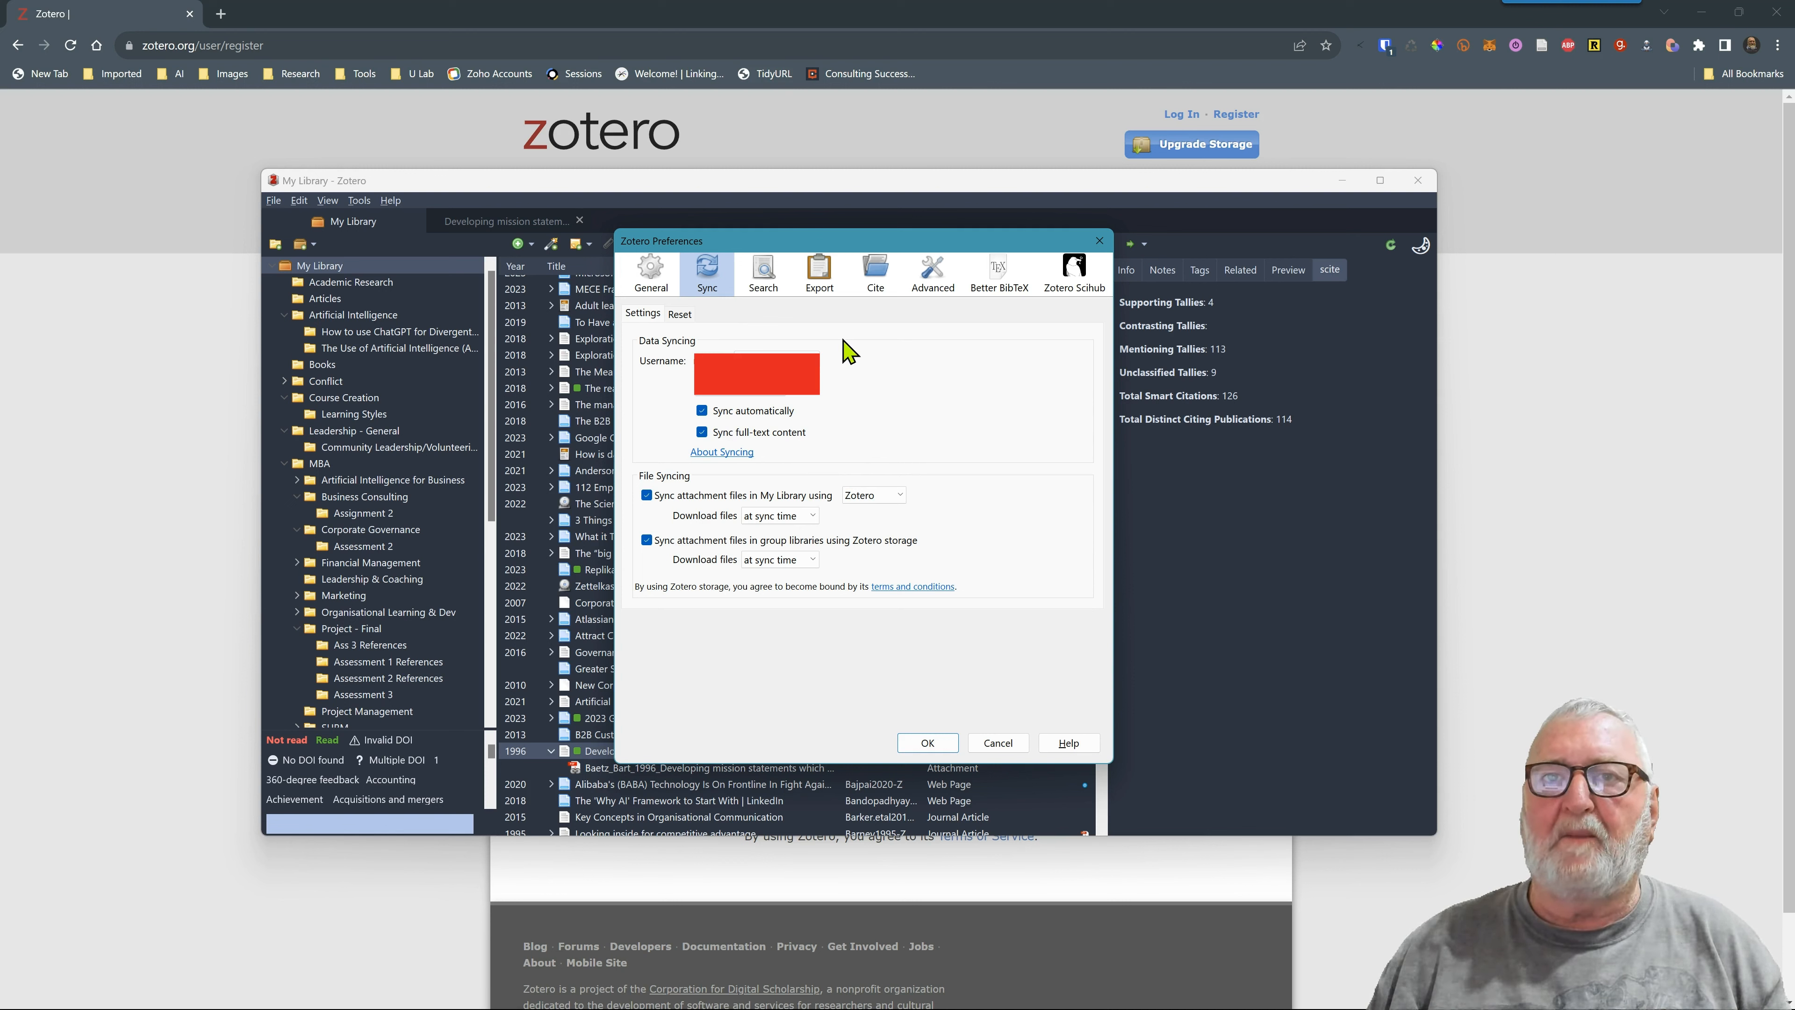
left_click(777, 374)
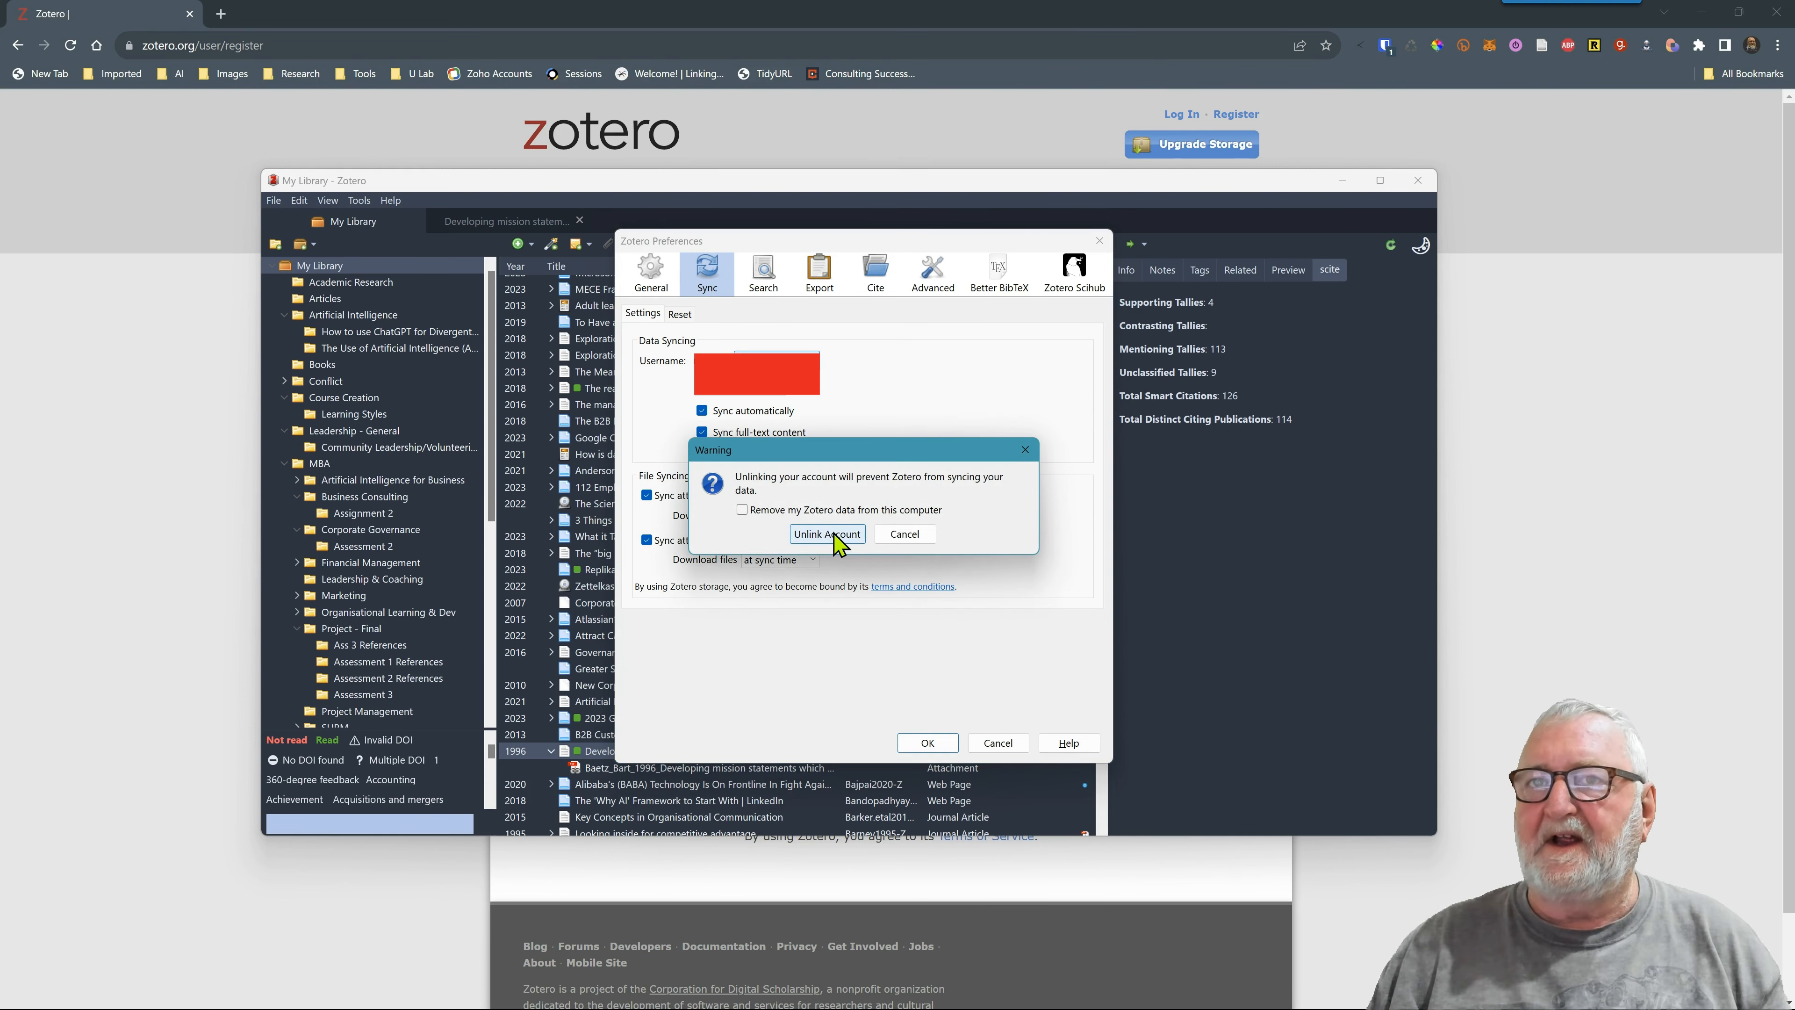
left_click(840, 540)
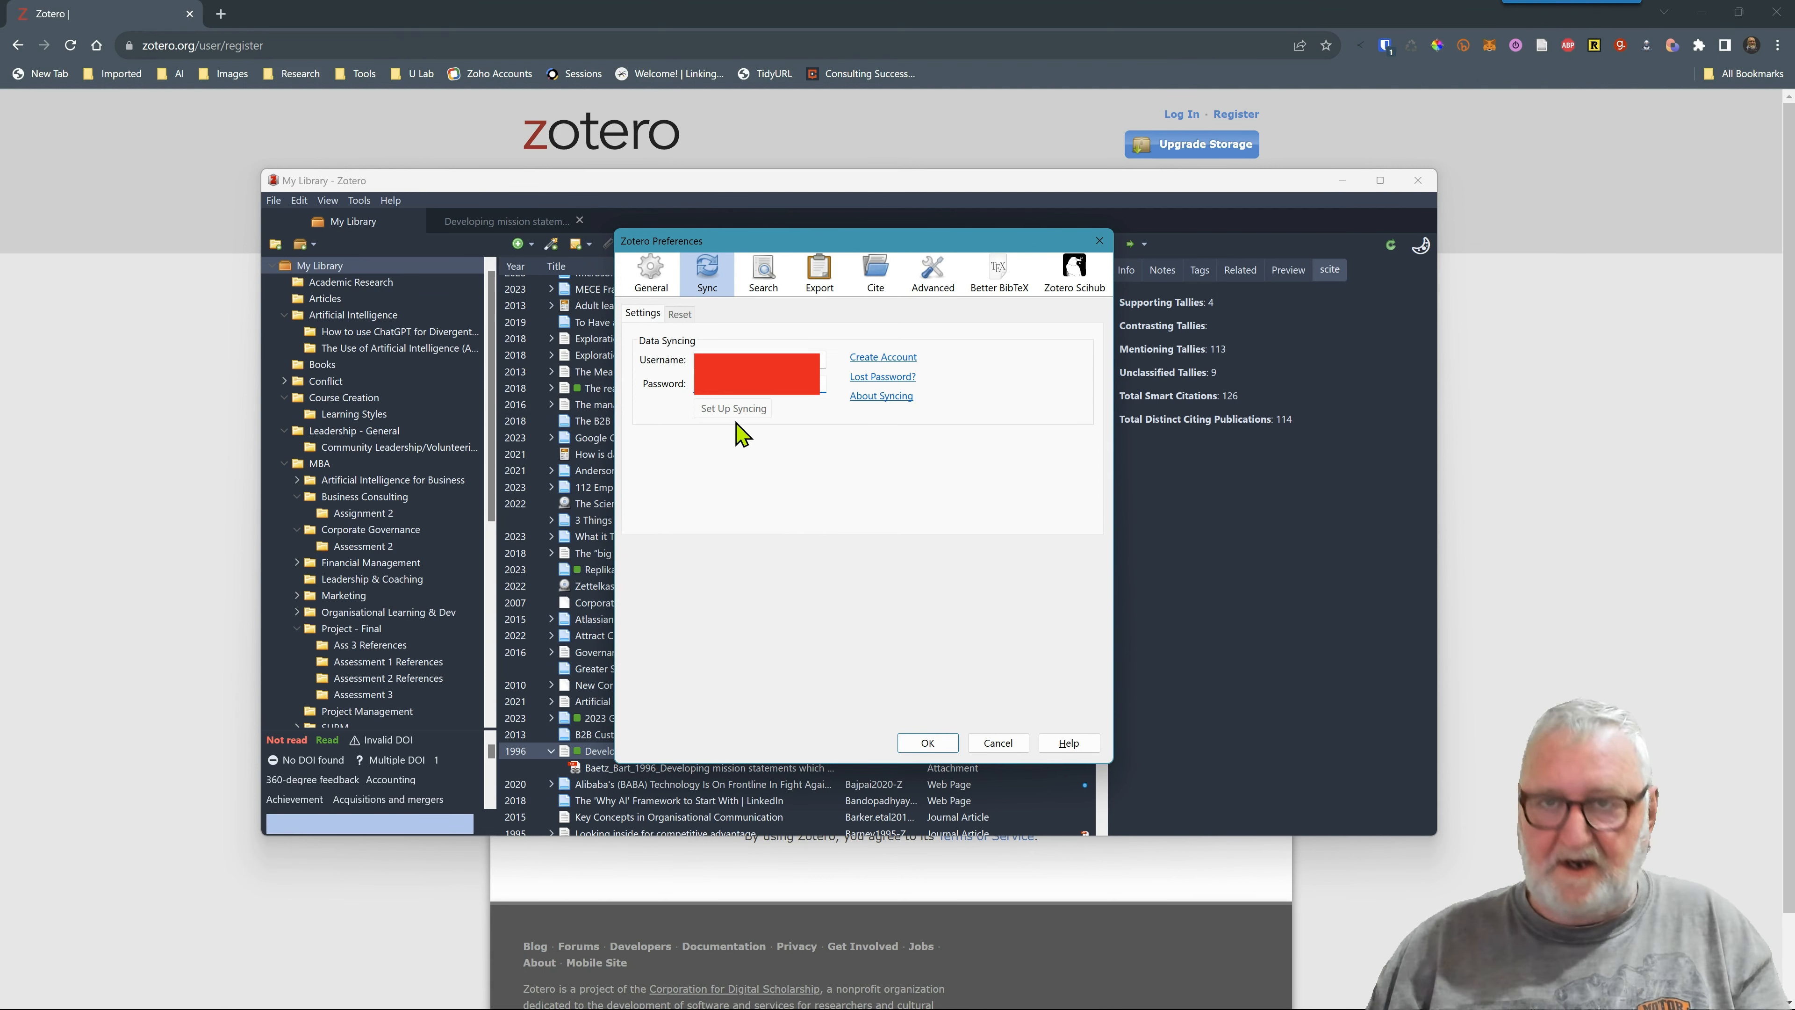
left_click(712, 412)
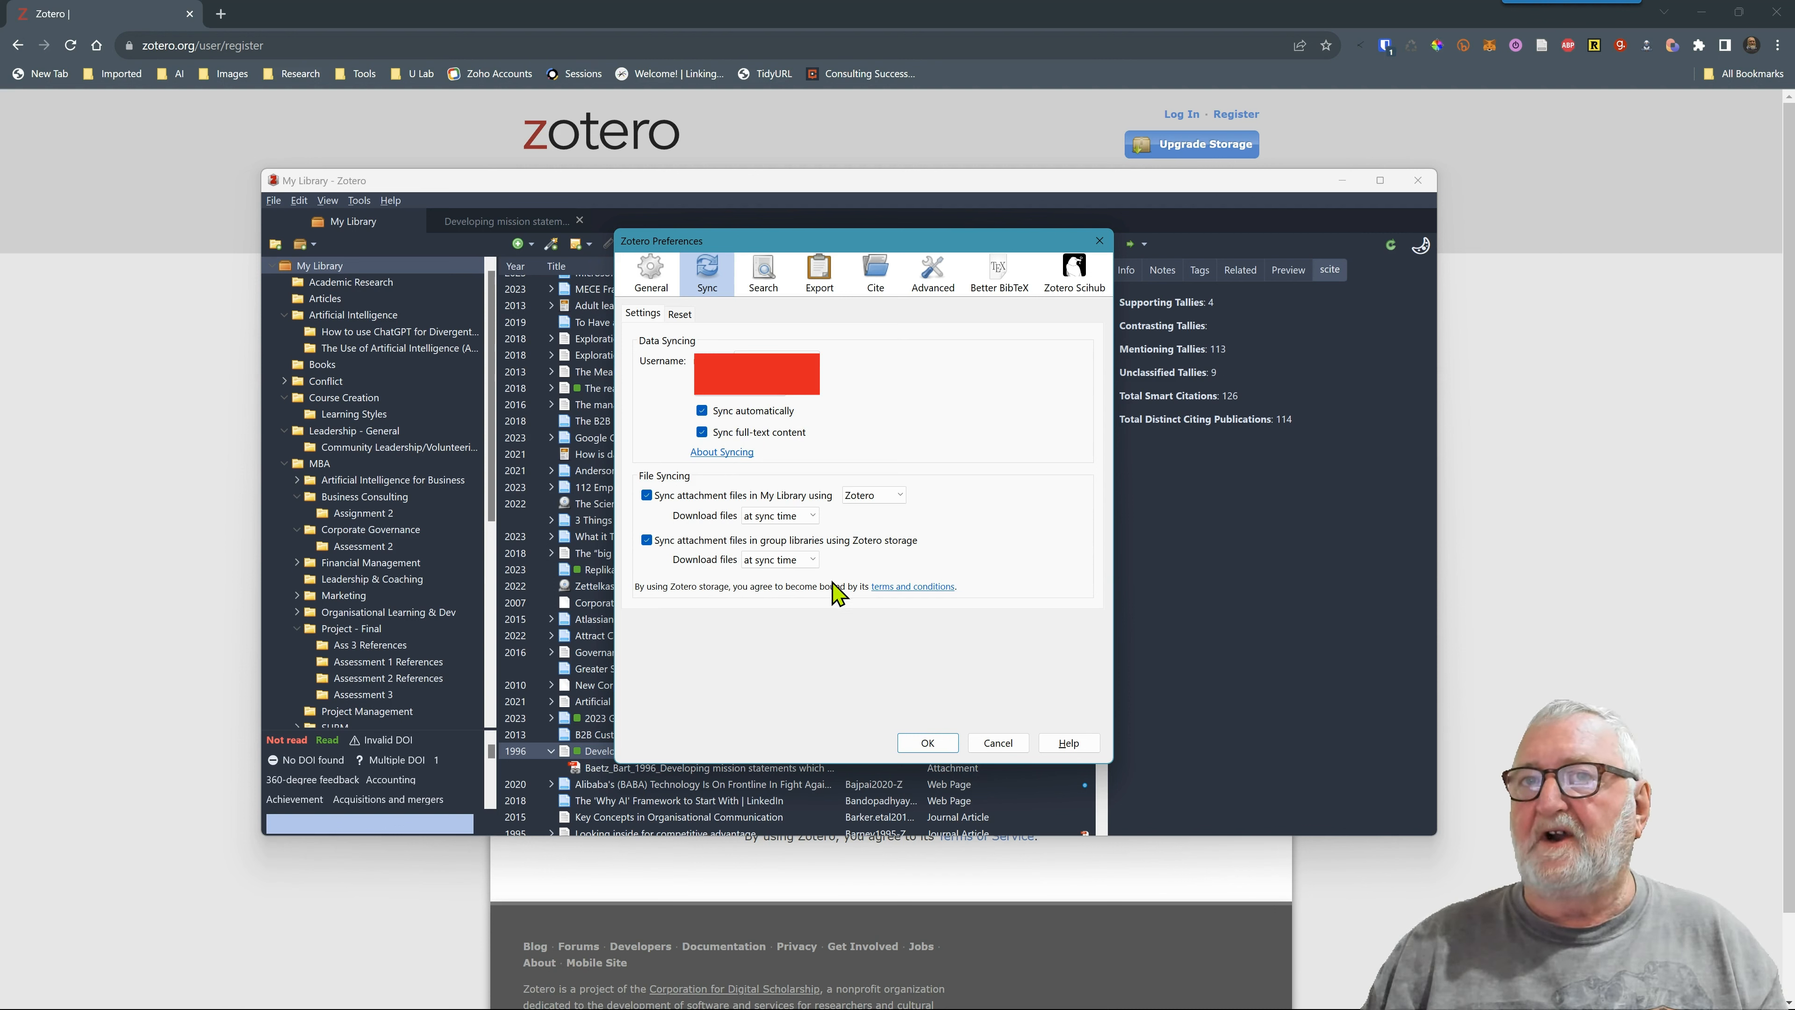
Step: Review the search and export preferences, browsing the citation styles and export formats offered for Quick Copy items
left_click(763, 276)
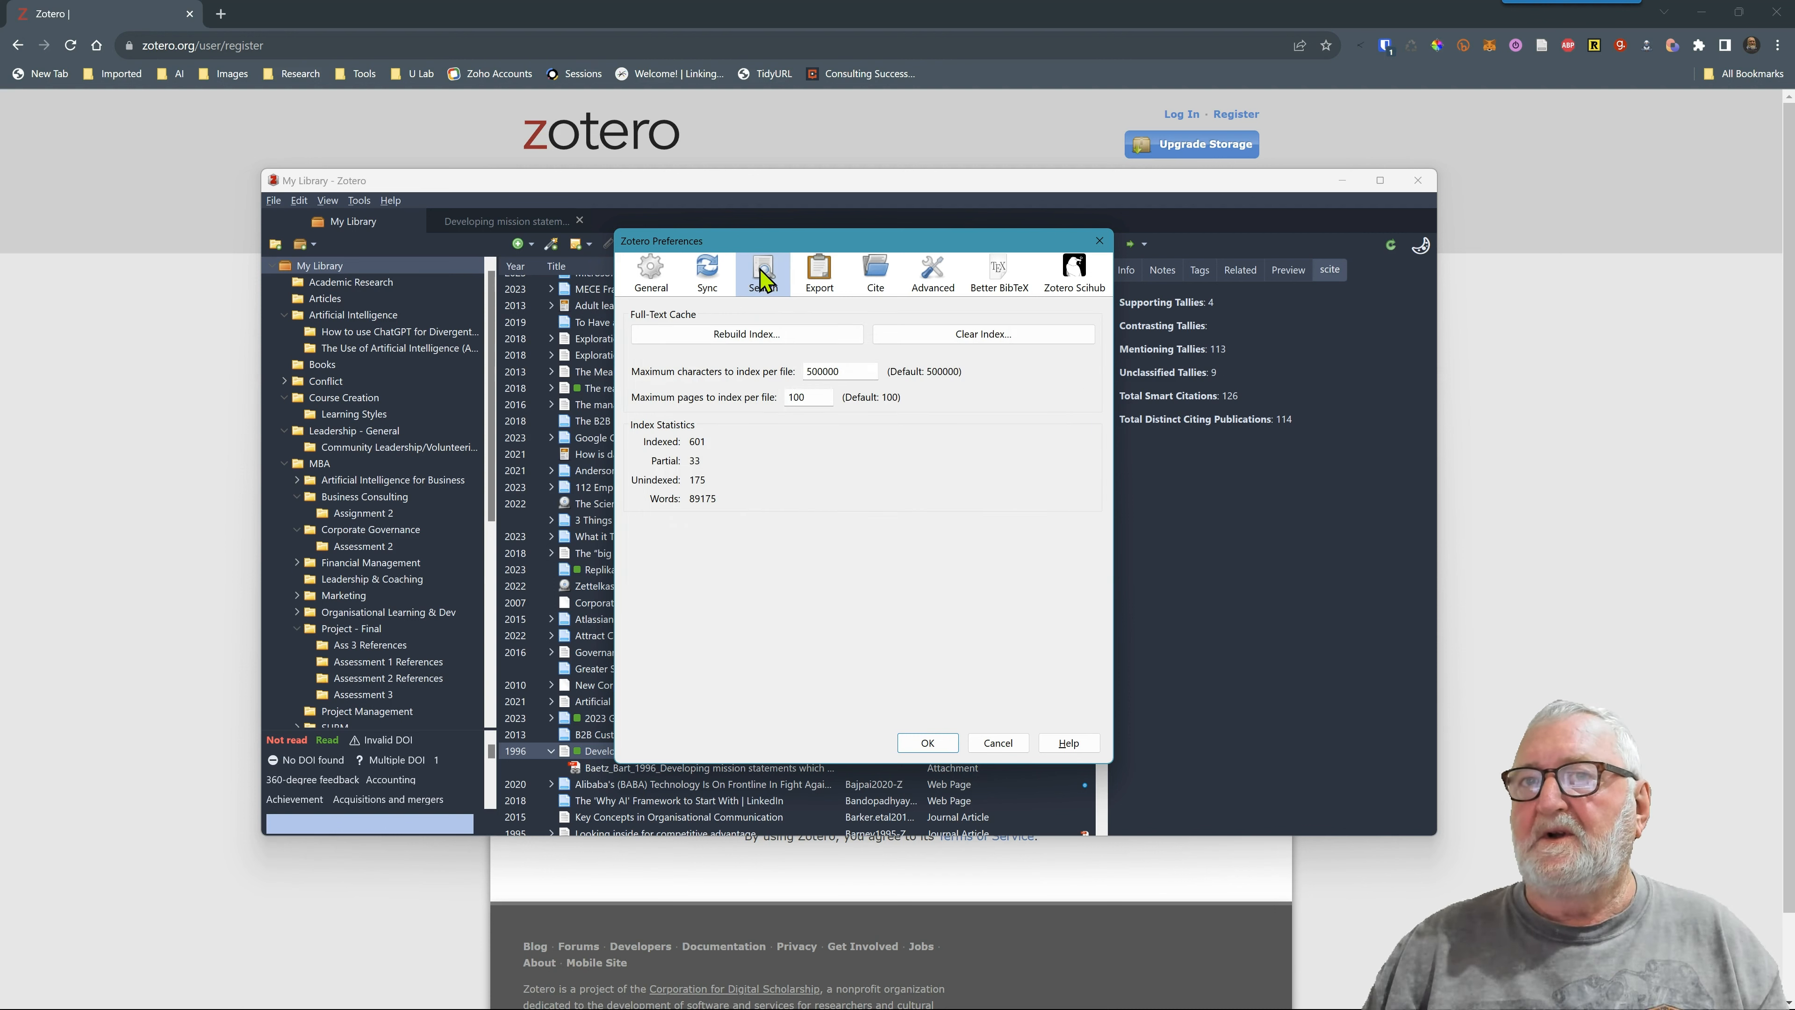
left_click(819, 287)
left_click(813, 283)
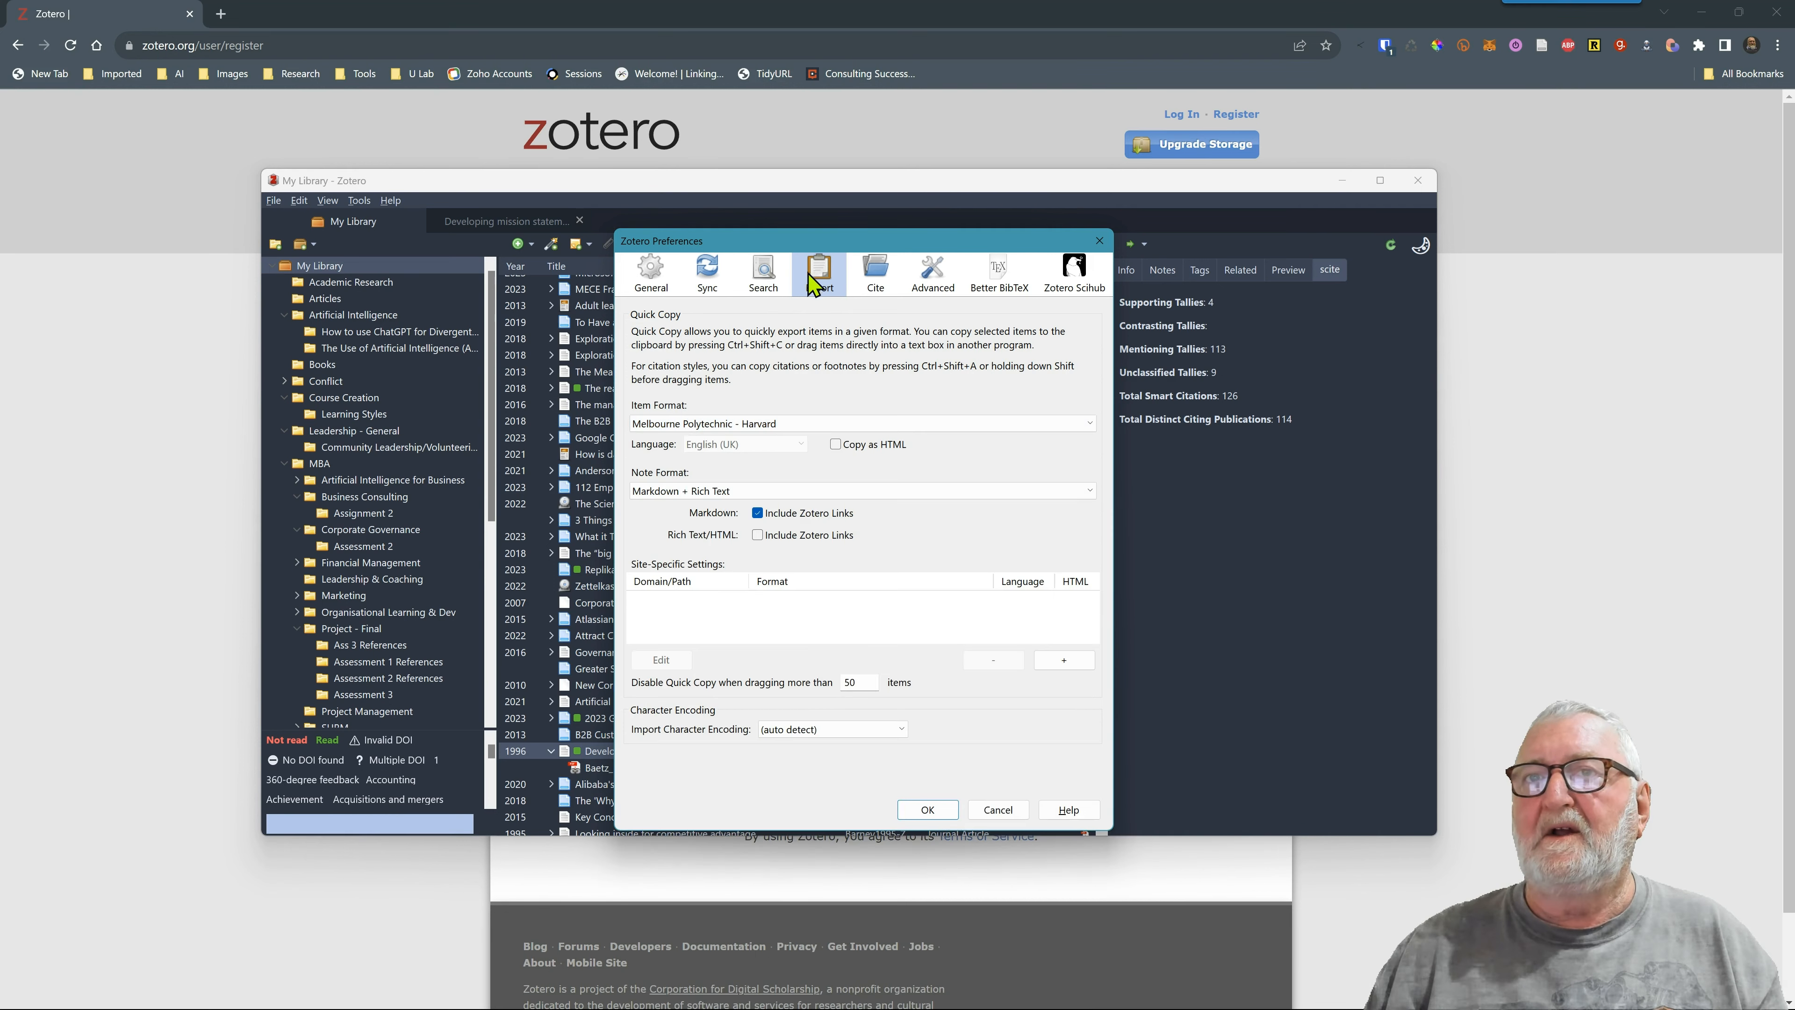
left_click(798, 431)
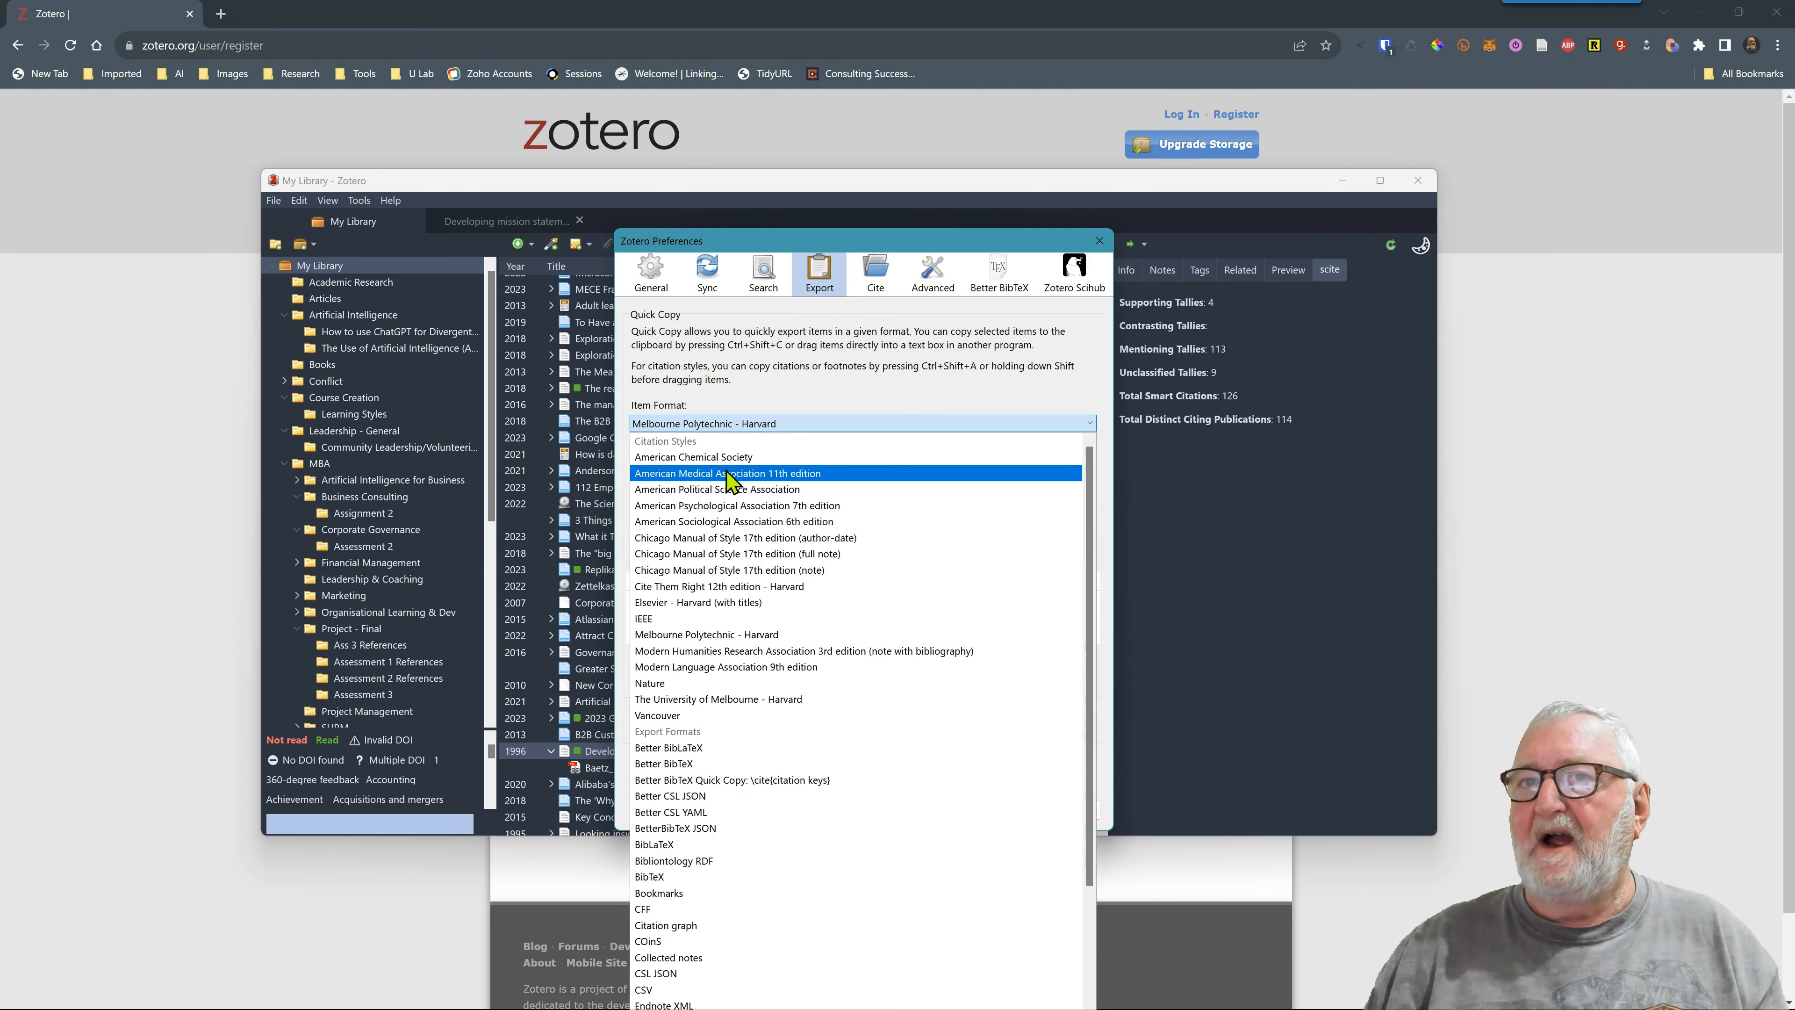
scroll(765, 648, "down", 3)
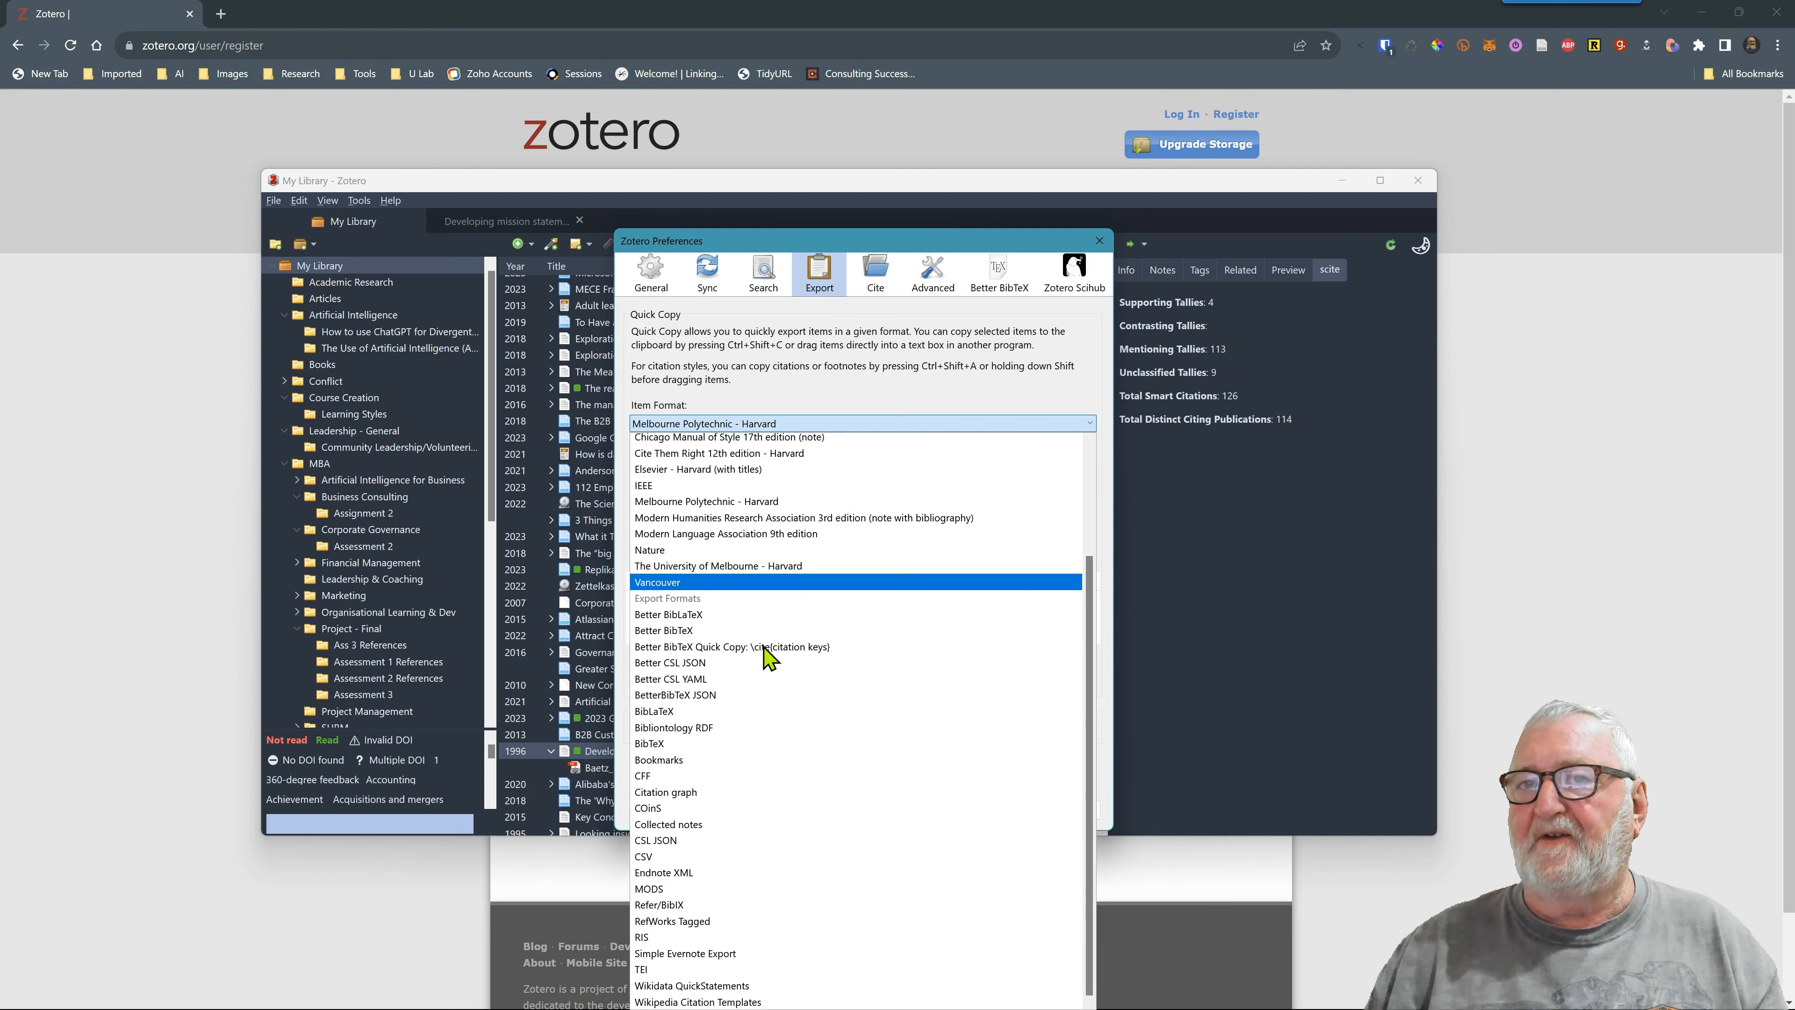
Step: Look through the citation styles installed in the style manager of the cite preferences
left_click(877, 277)
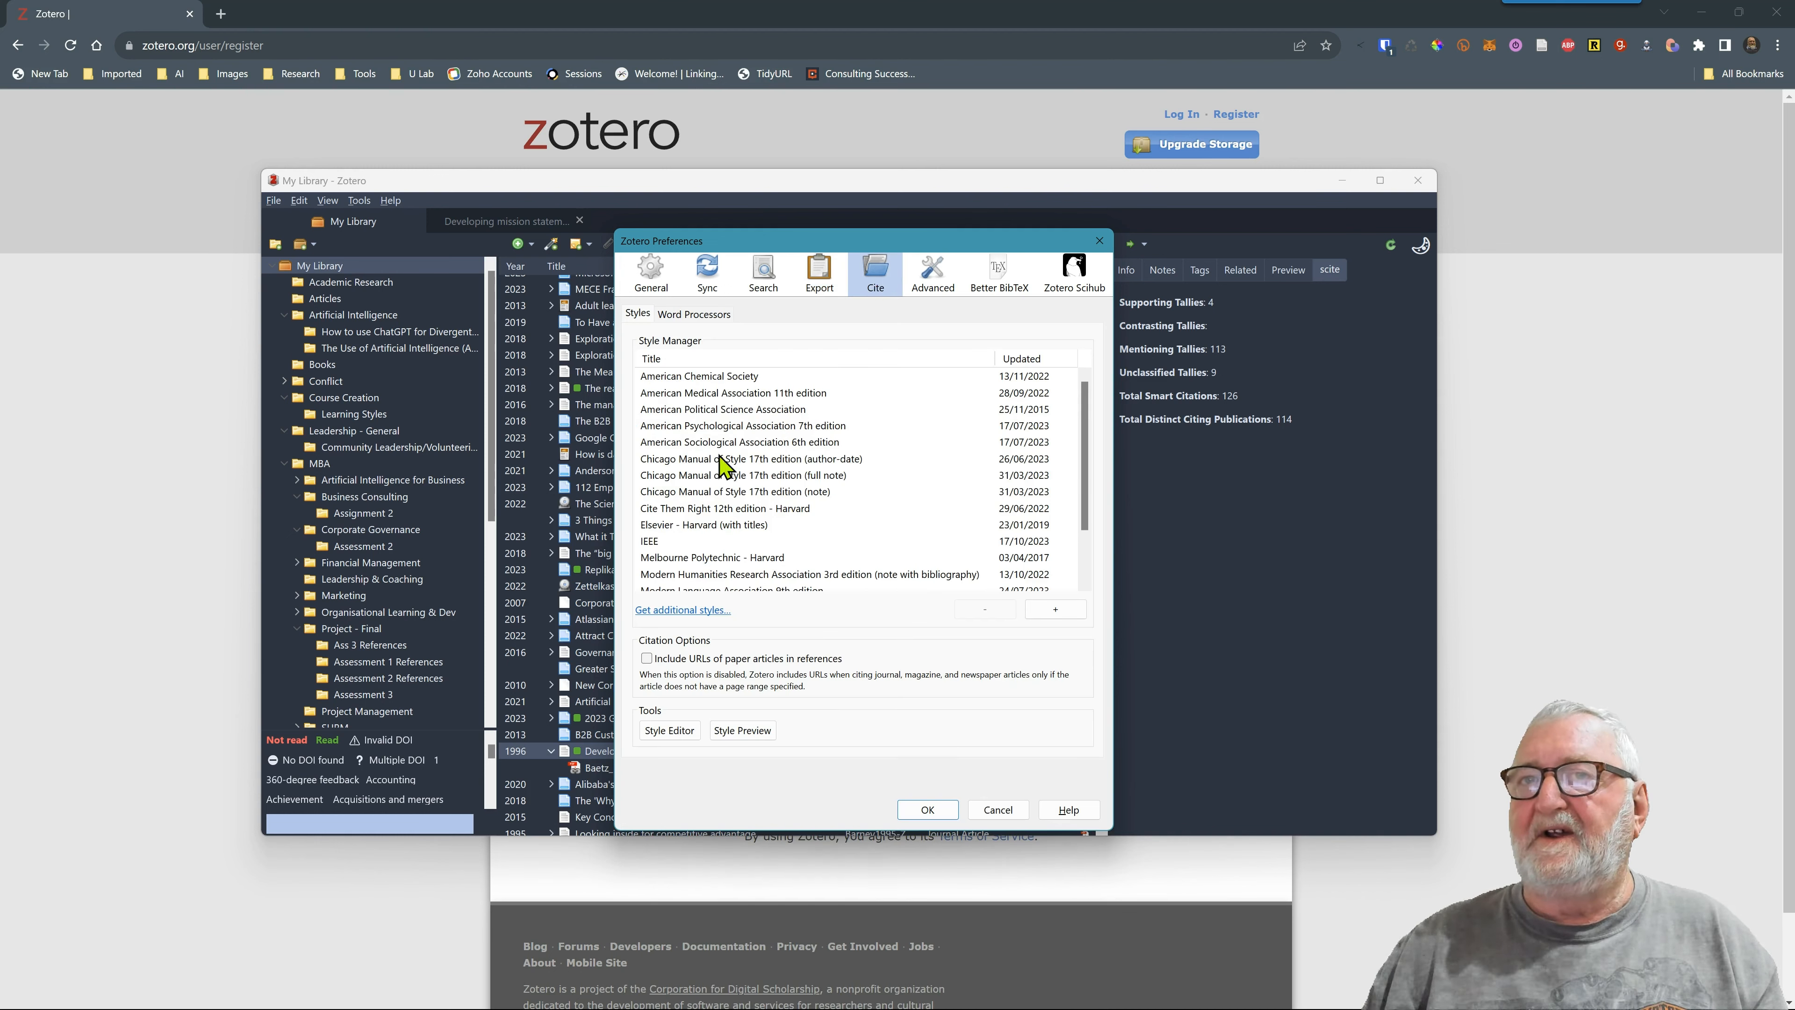
scroll(722, 466, "down", 2)
scroll(765, 497, "up", 2)
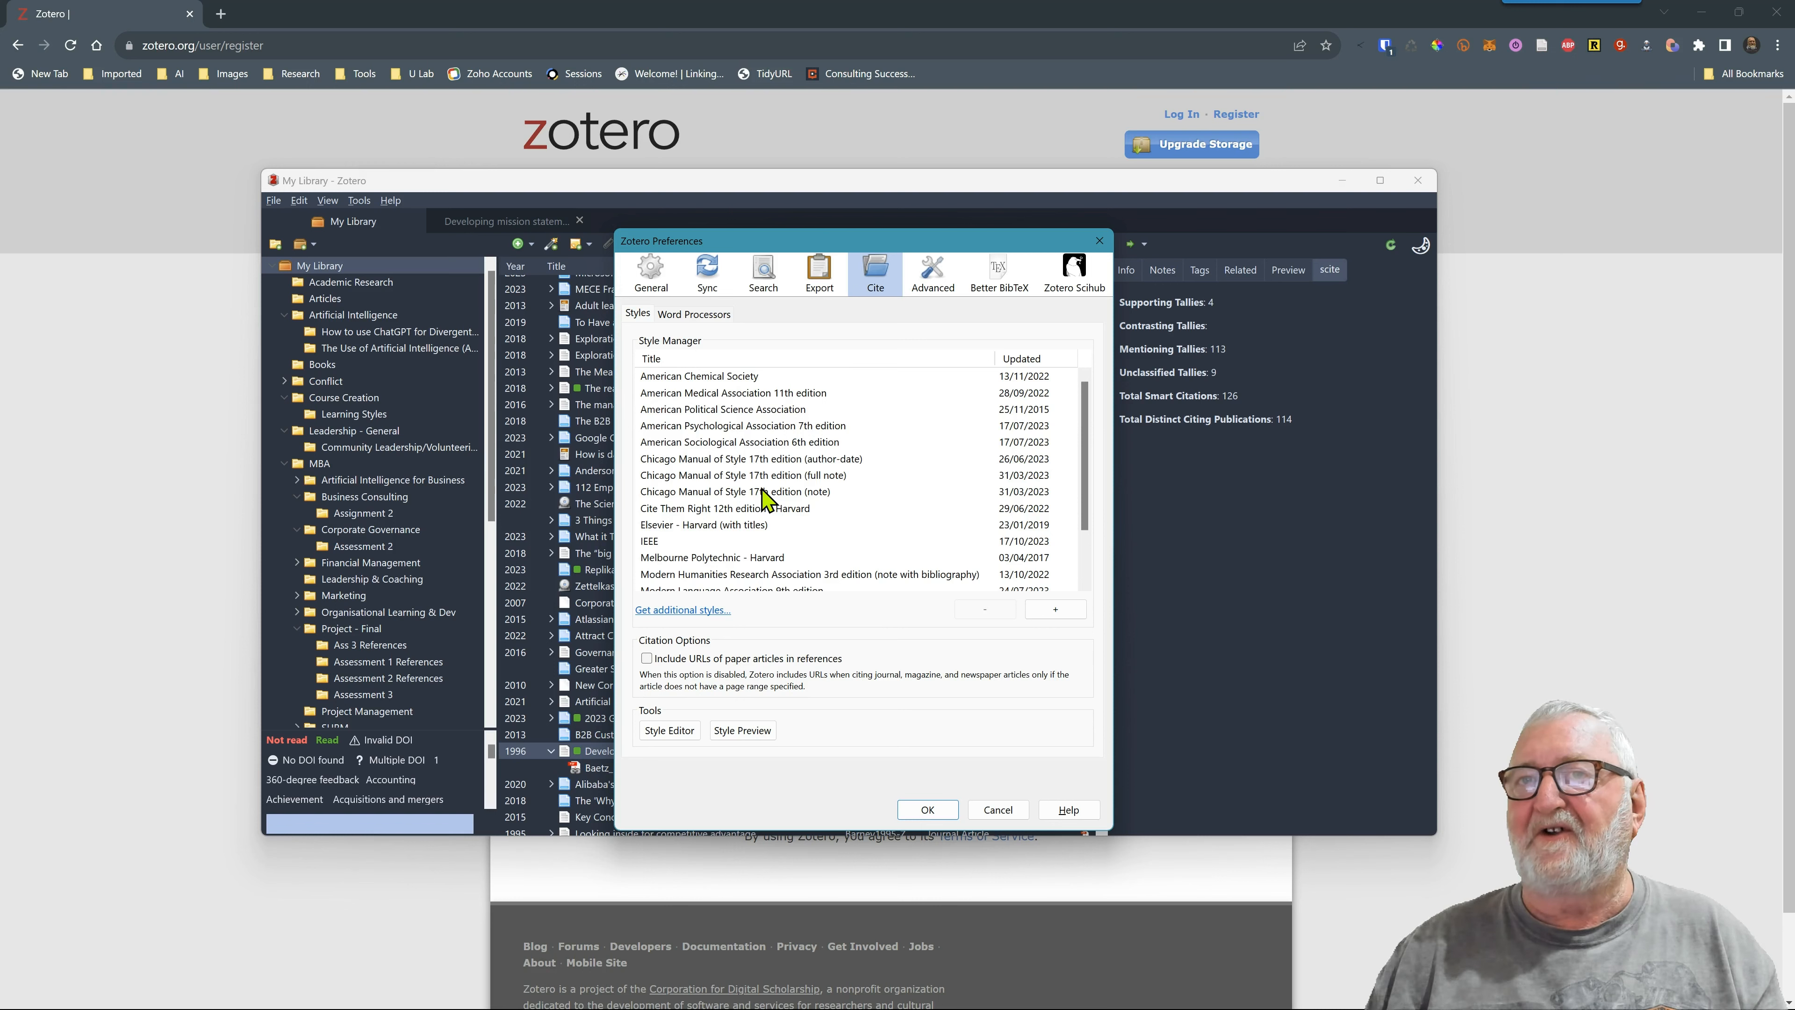
scroll(765, 496, "down", 2)
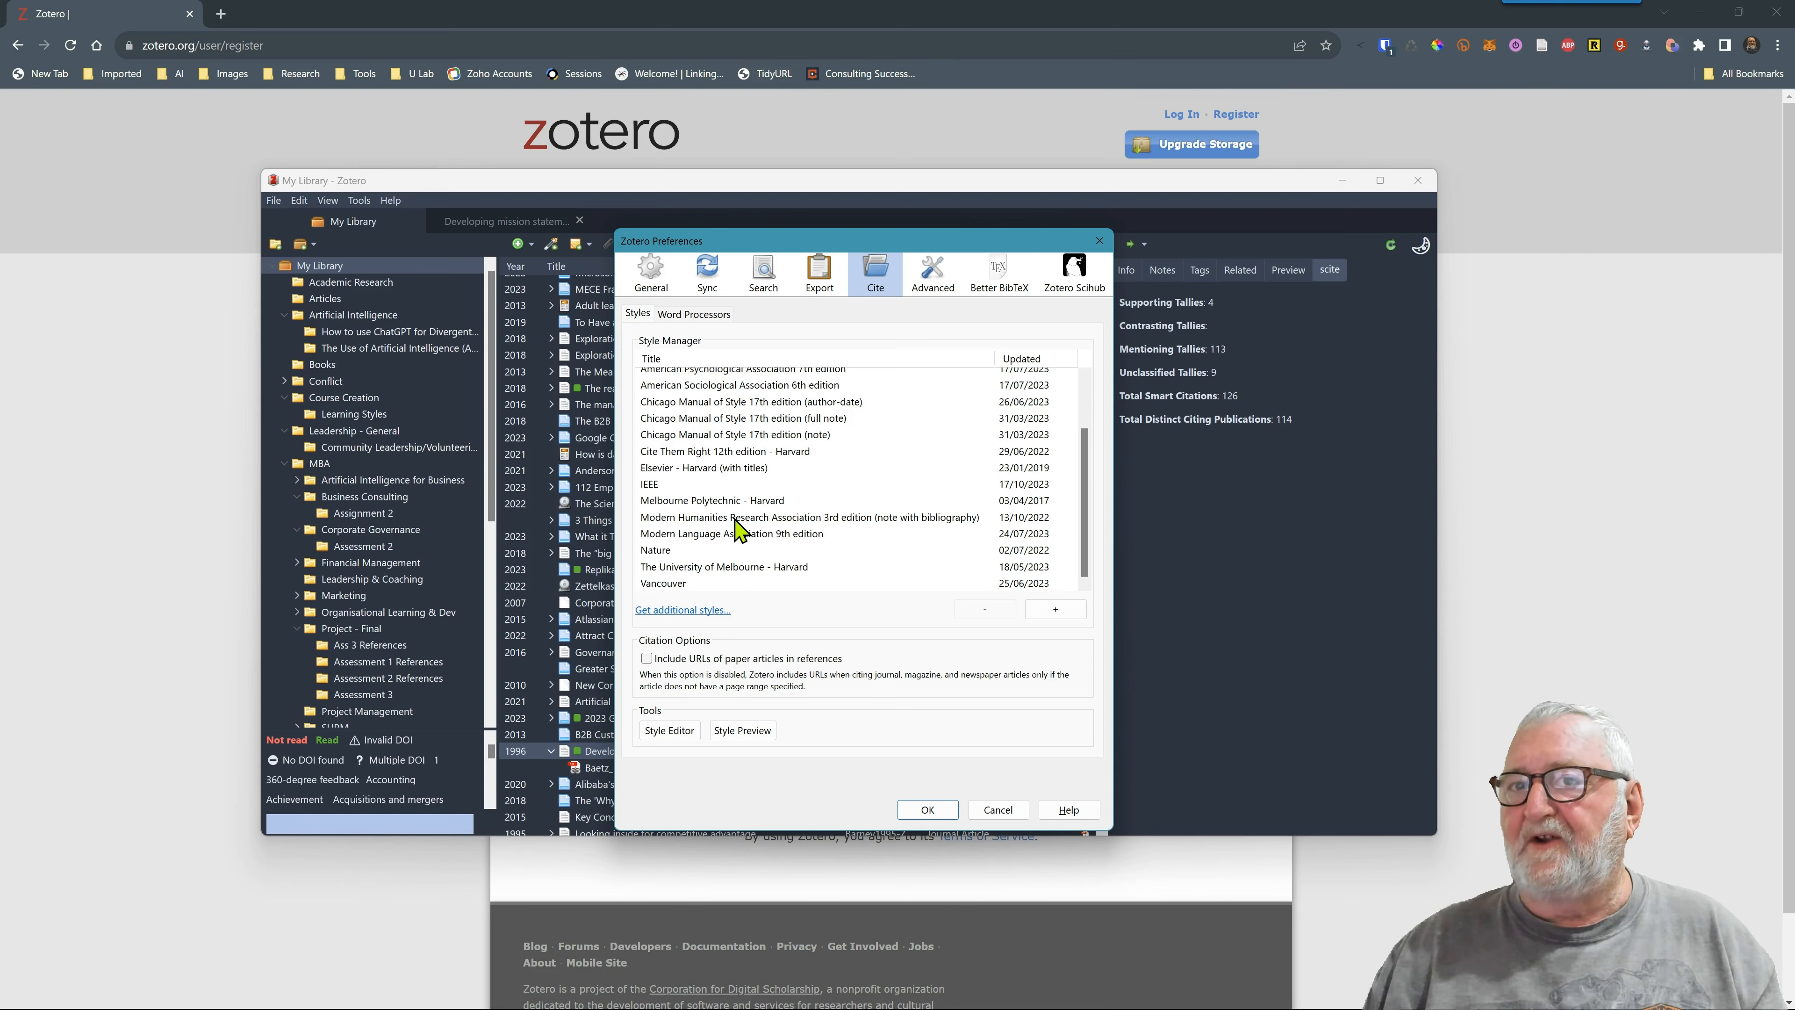
scroll(739, 529, "up", 2)
Step: Review the citation key settings in the Better BibTeX preferences, then close them and the Zotero preferences
left_click(933, 275)
left_click(996, 277)
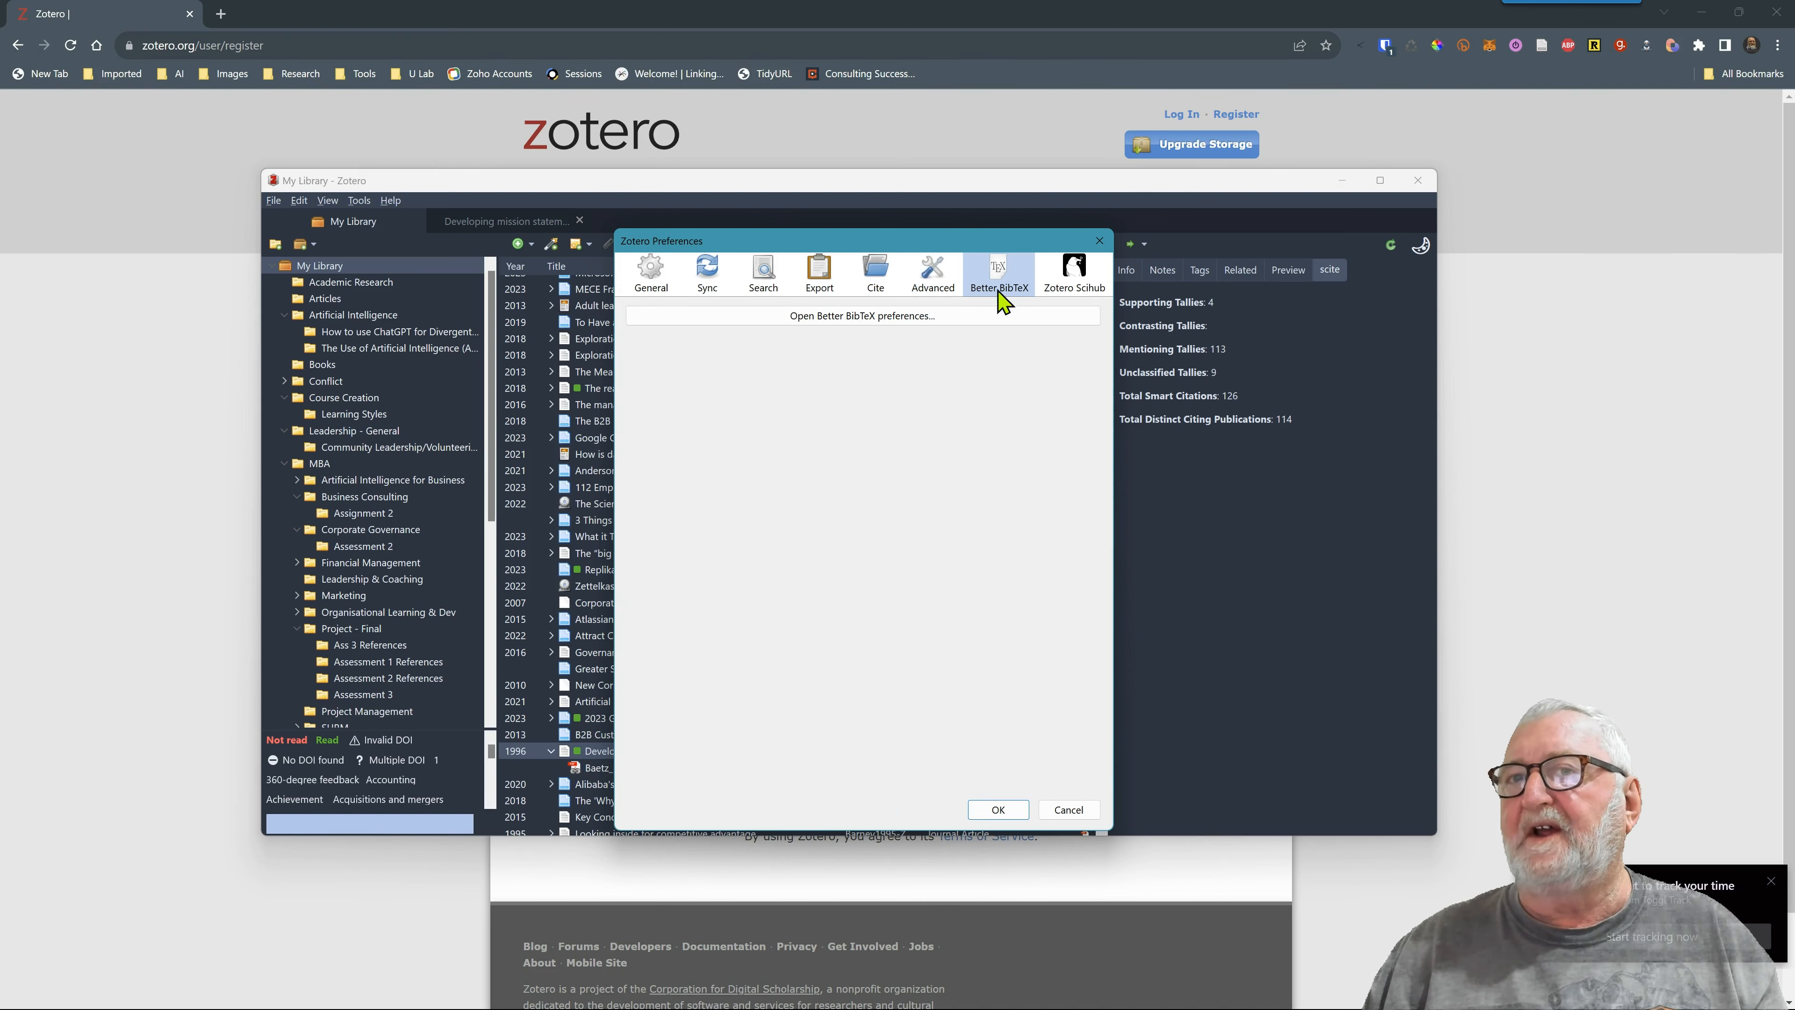
left_click(831, 318)
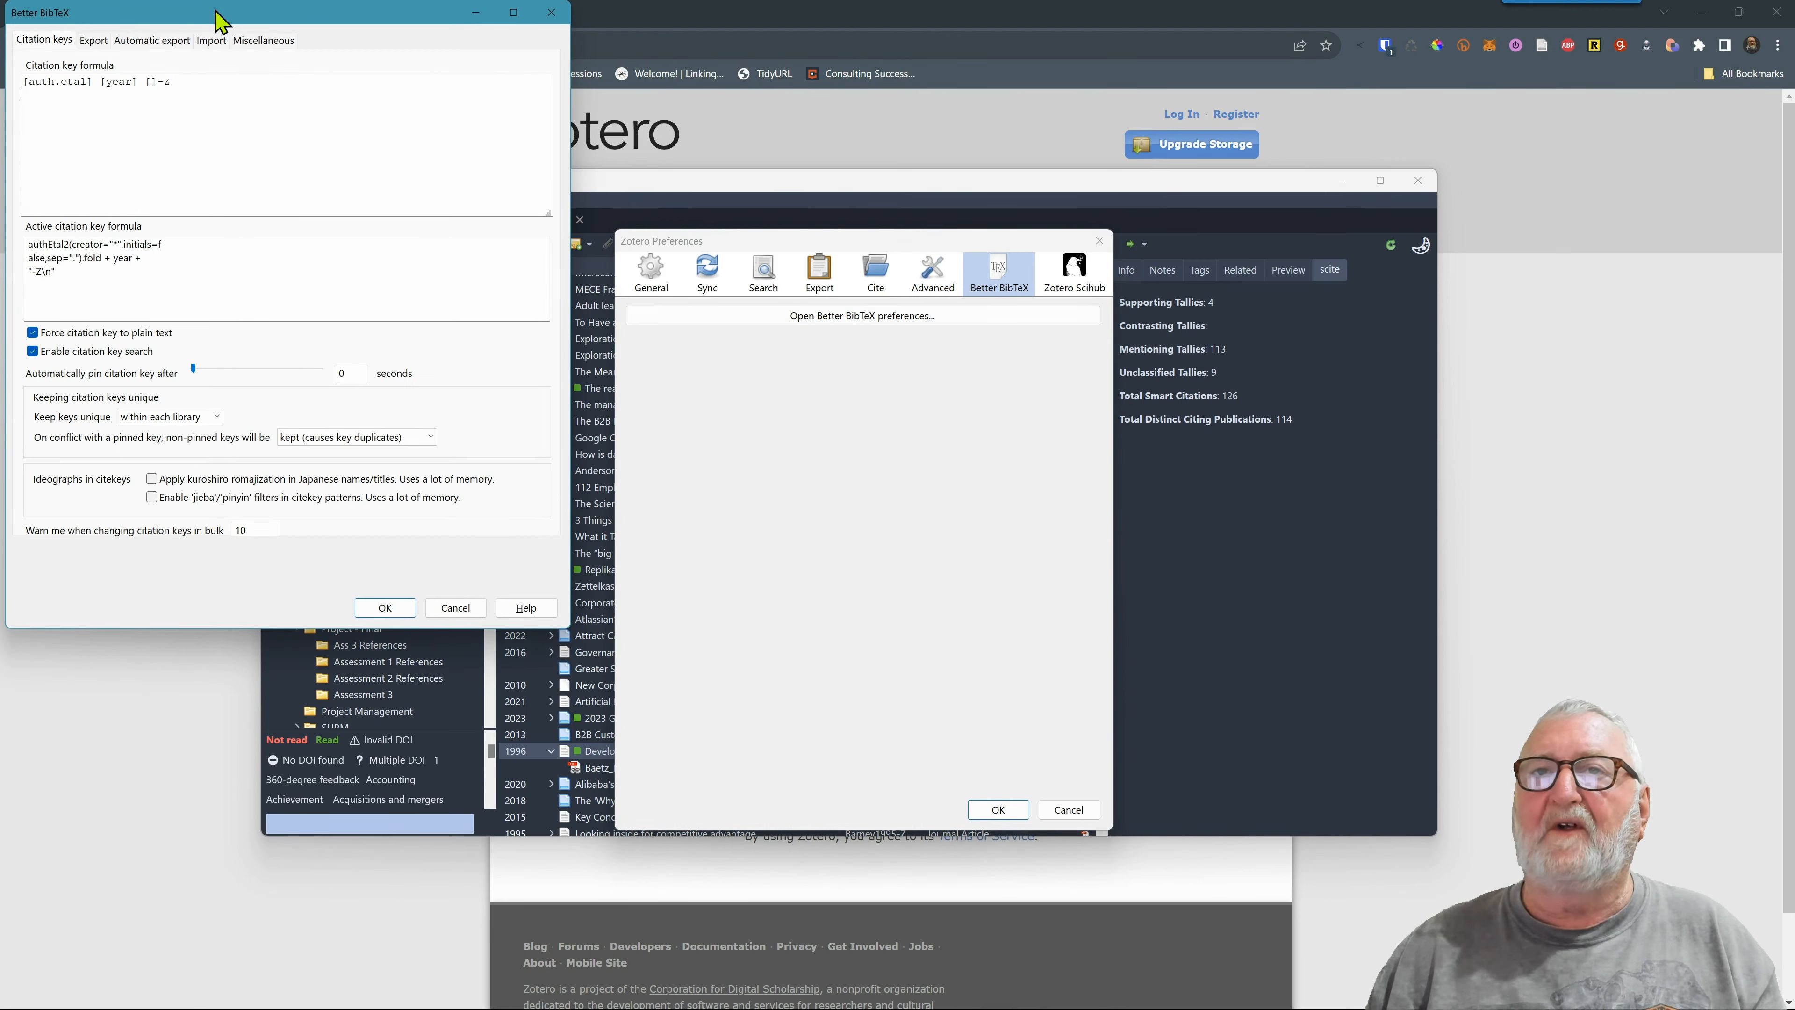
left_click_drag(215, 21, 761, 273)
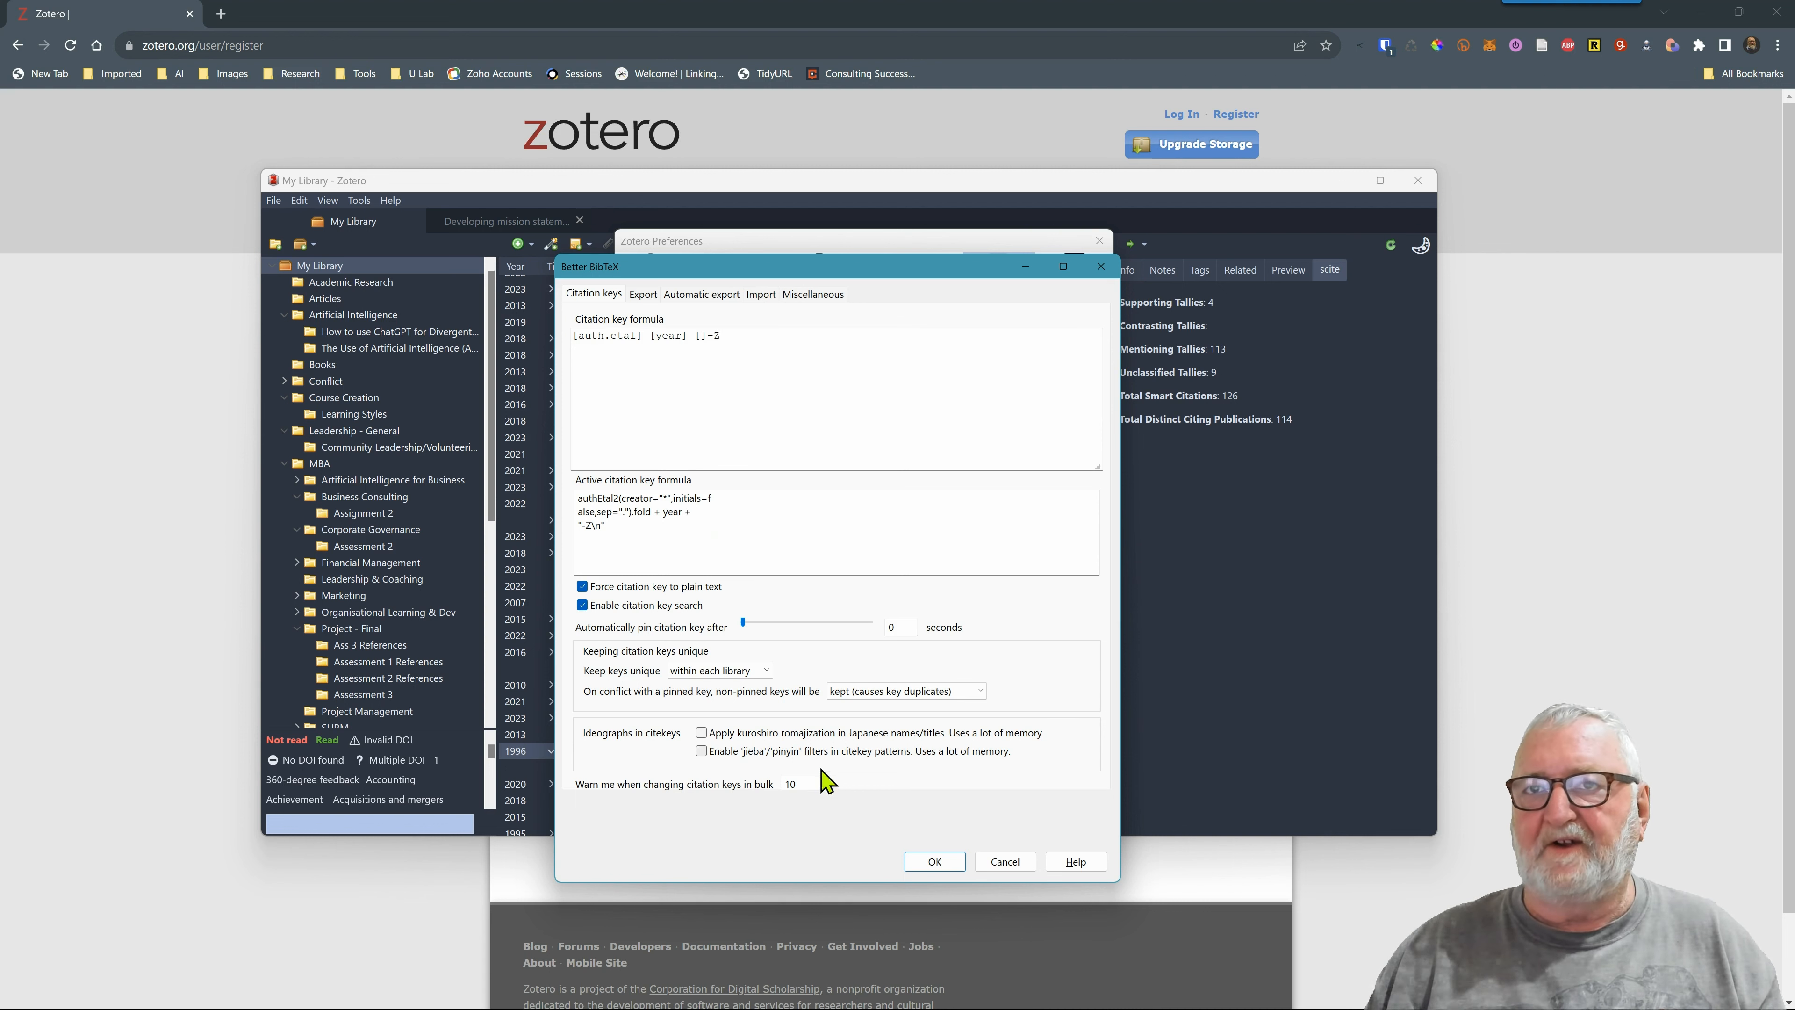
left_click(934, 861)
left_click(1100, 241)
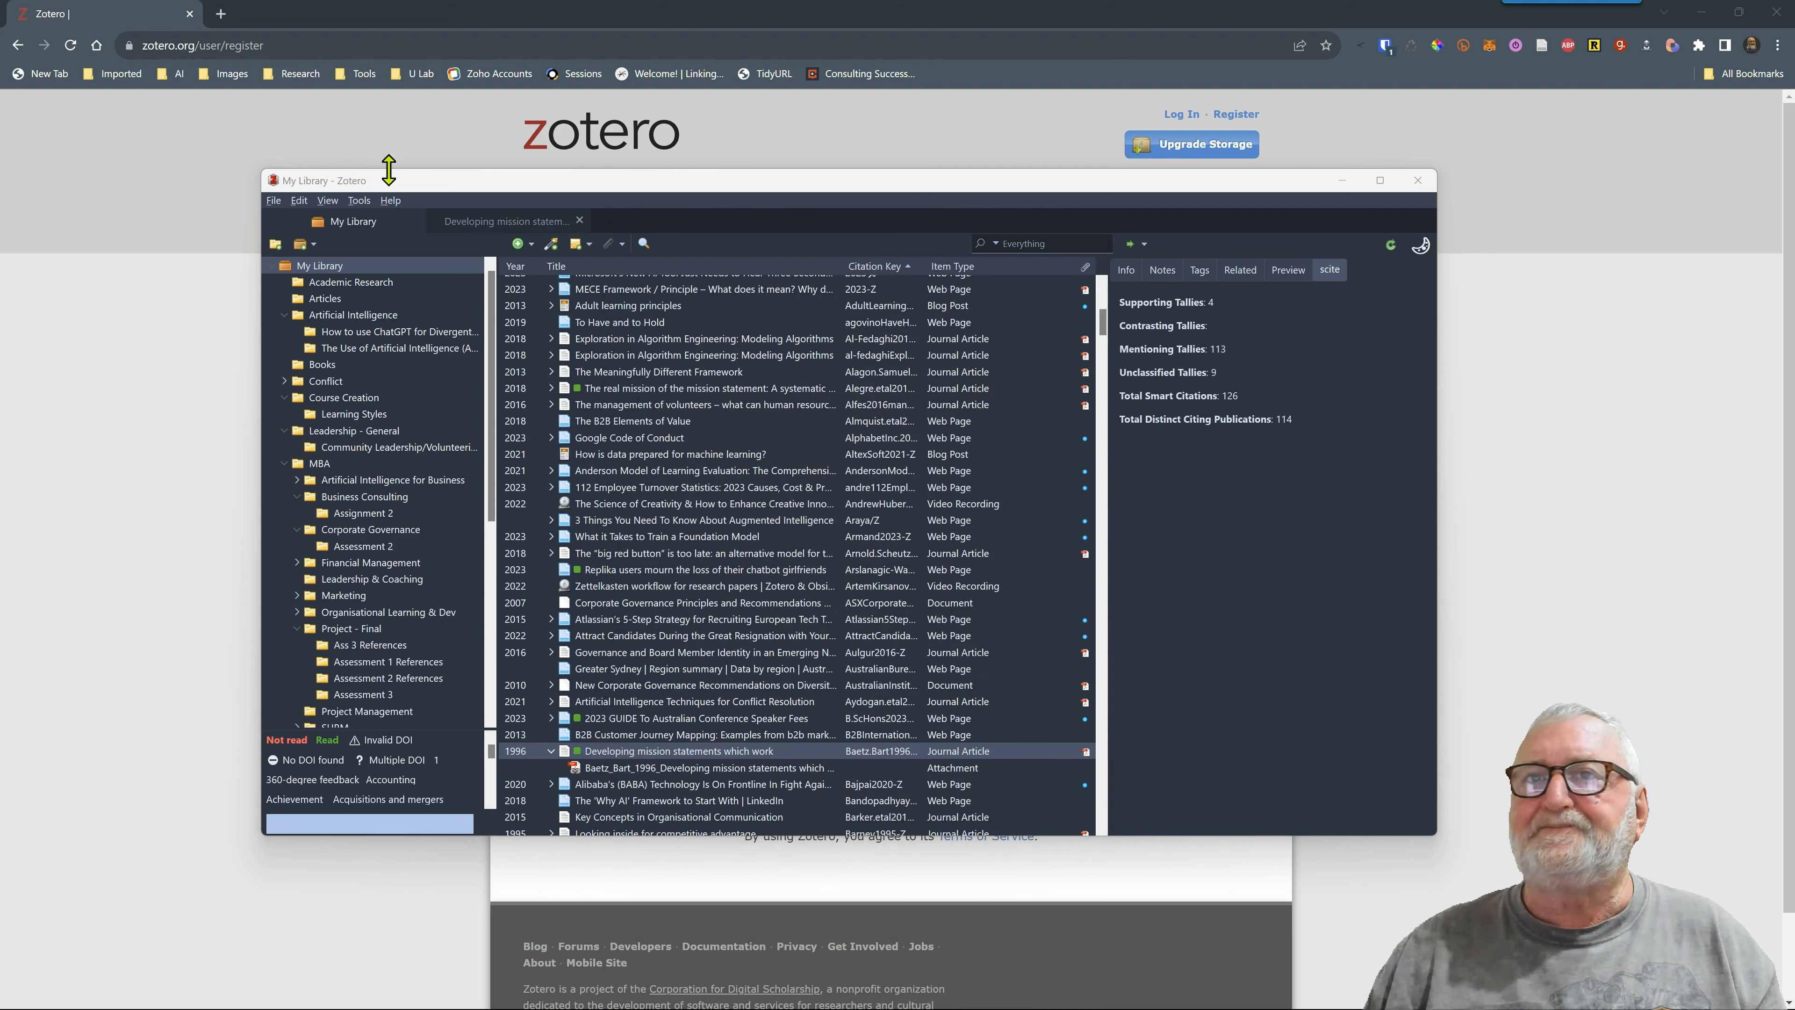
Step: Open the Add-ons Manager and move it aside so the article's details stay visible beside the extensions list
left_click(357, 202)
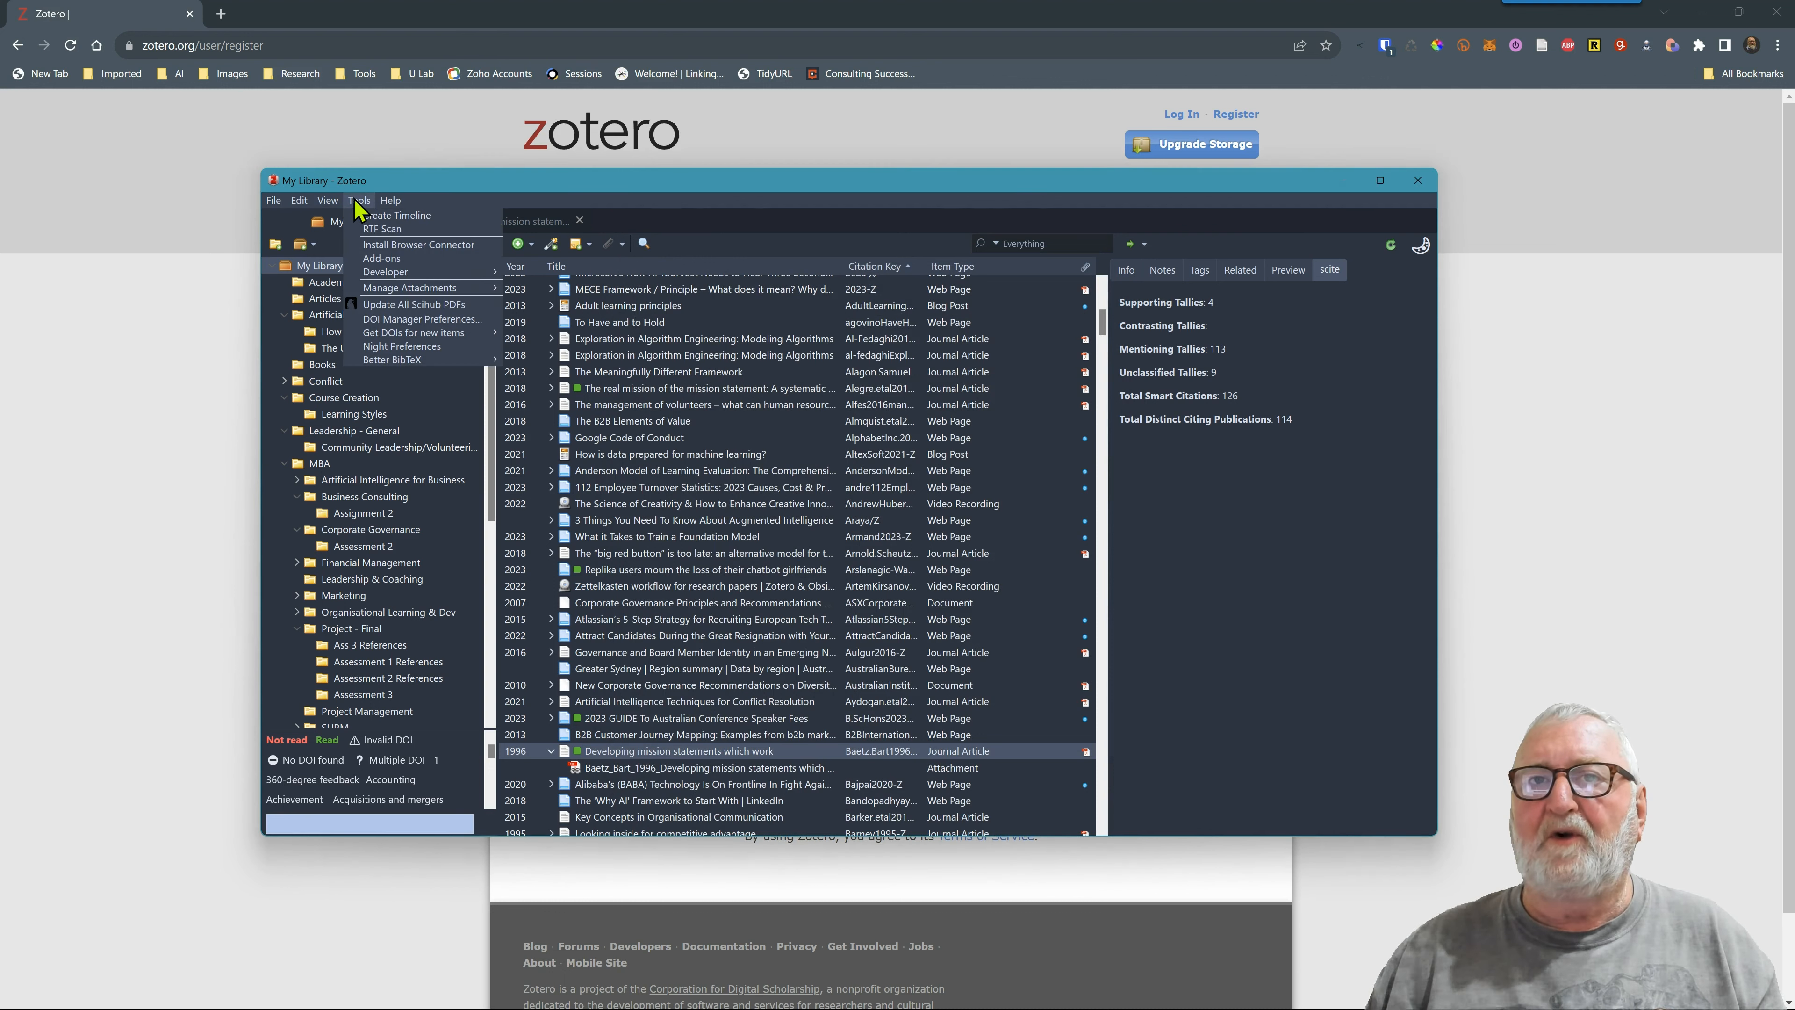
left_click(385, 270)
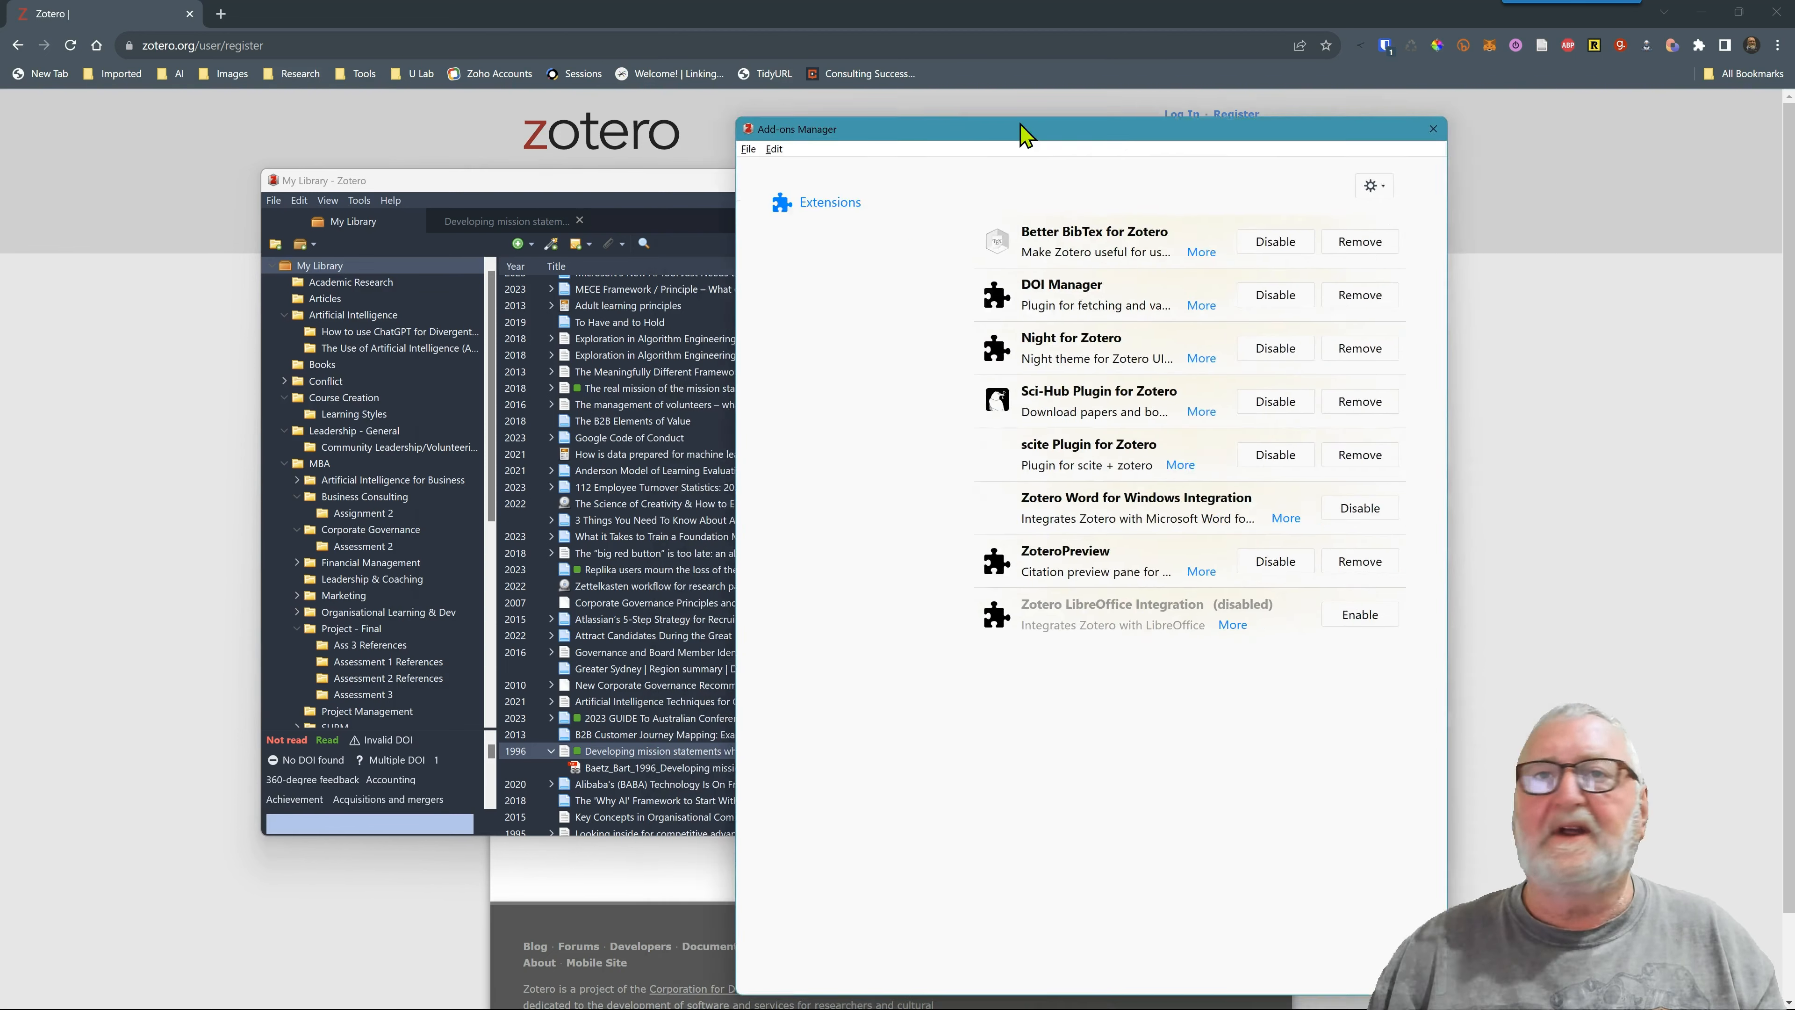
left_click_drag(1022, 141, 794, 140)
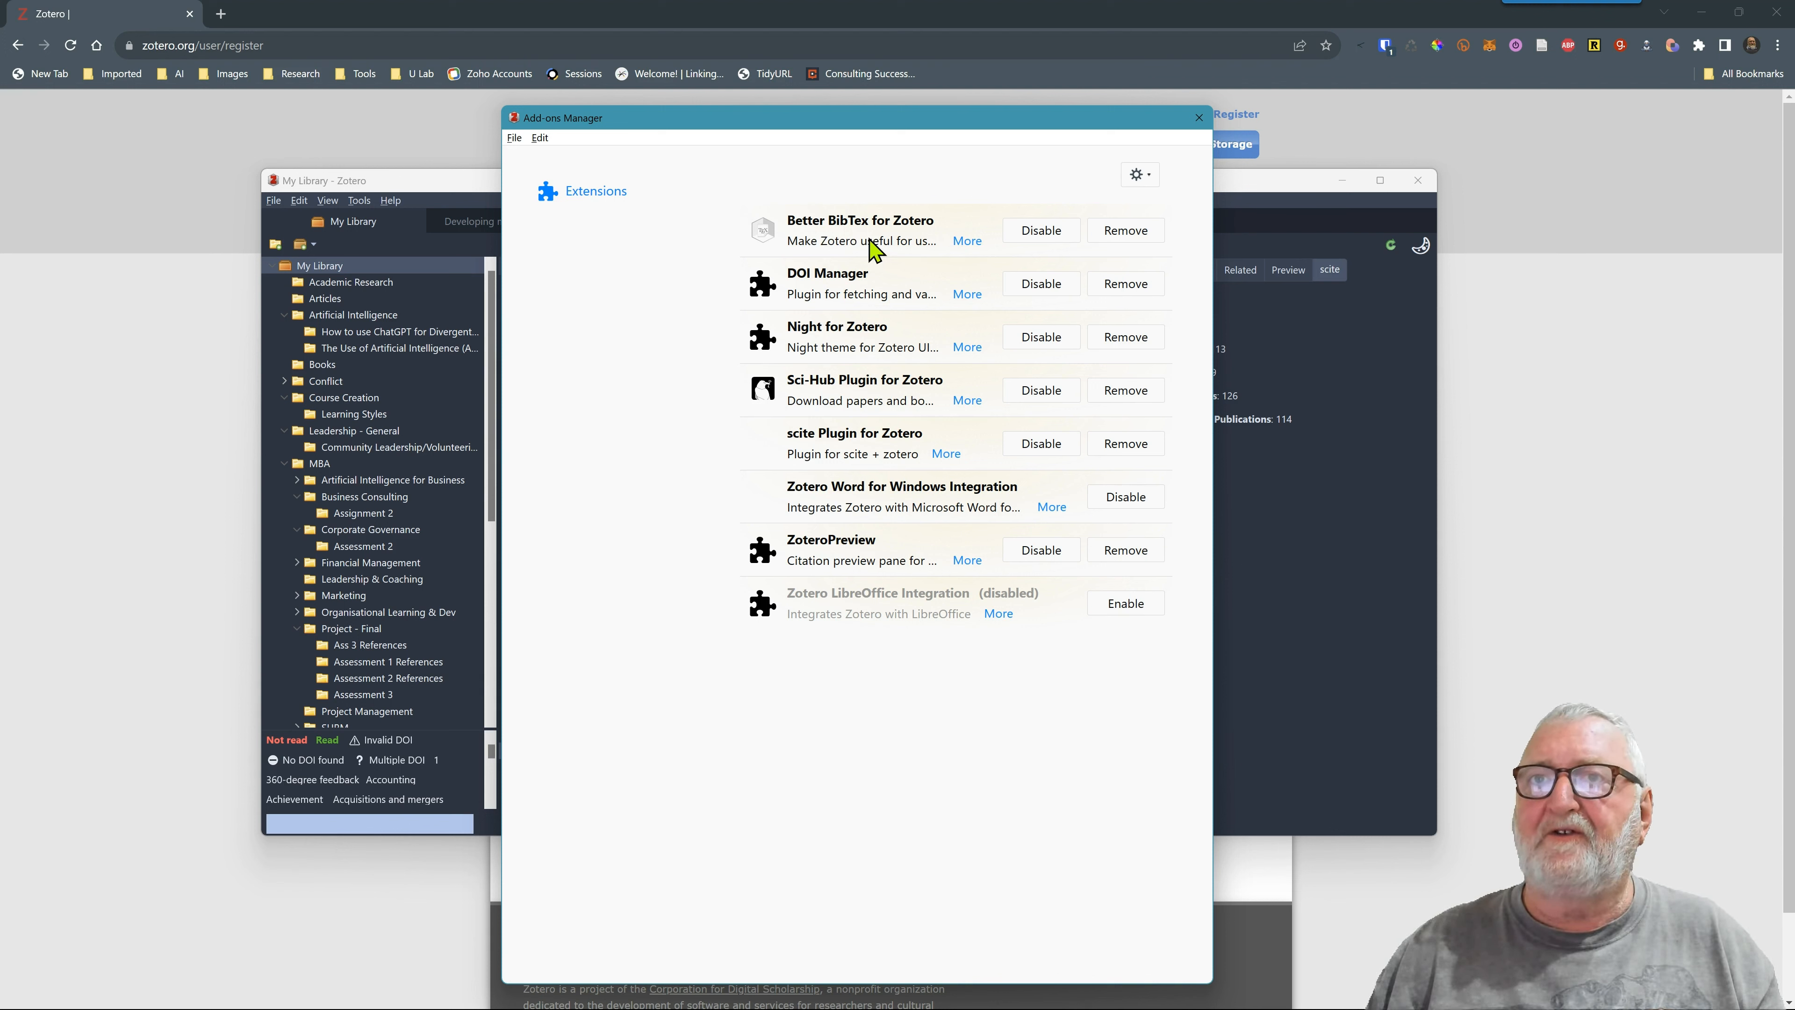
left_click_drag(888, 120, 484, 127)
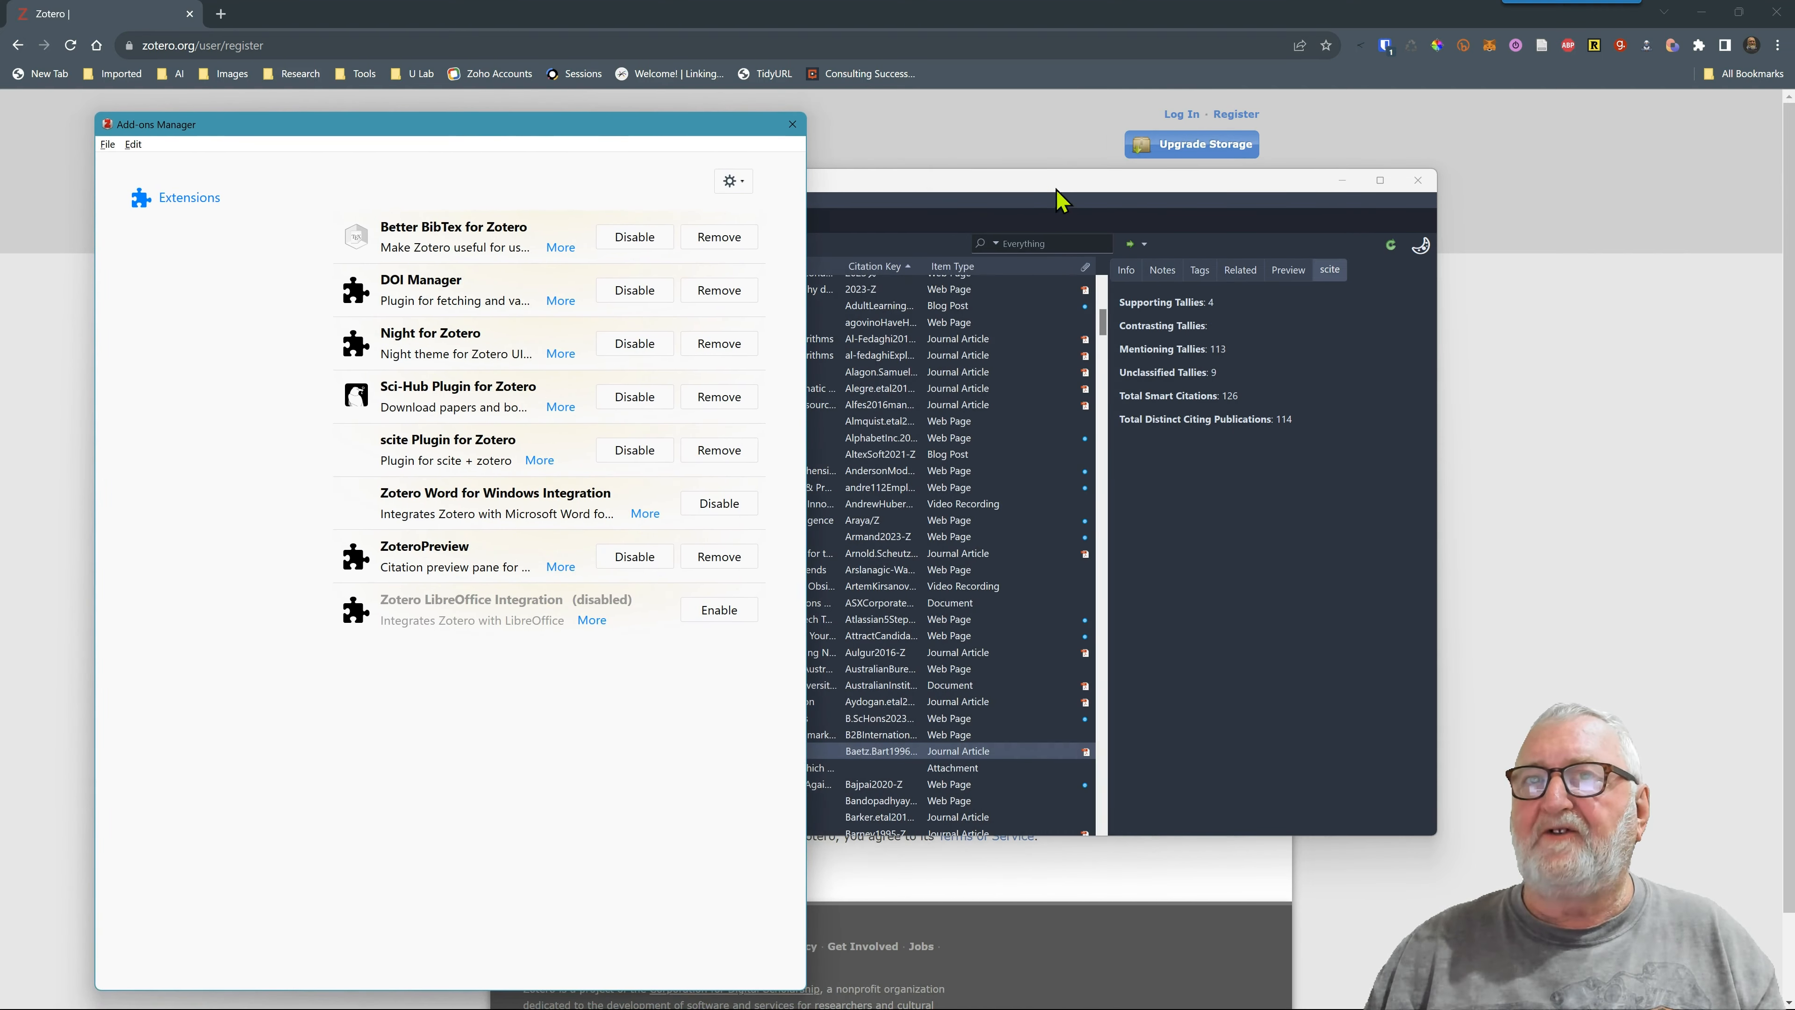
Step: Compare the installed extensions with the article's info, scite tallies and citation preview they relate to
left_click(1125, 270)
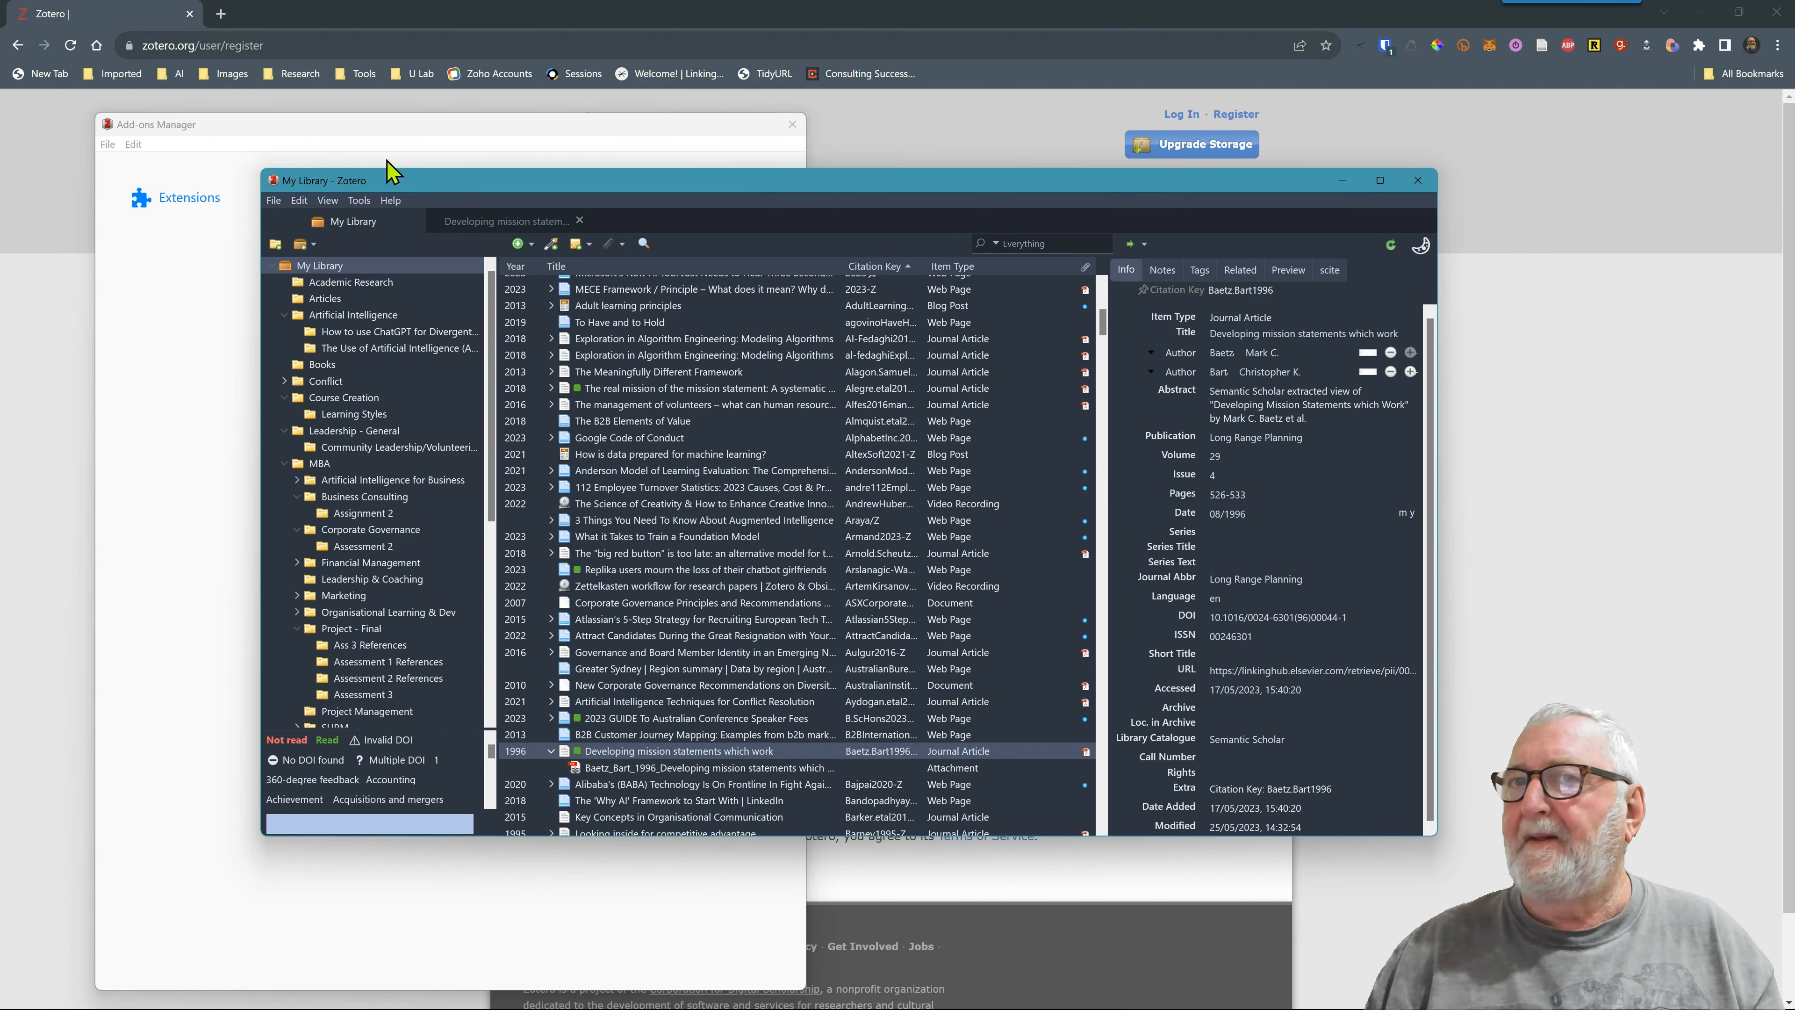
left_click(401, 149)
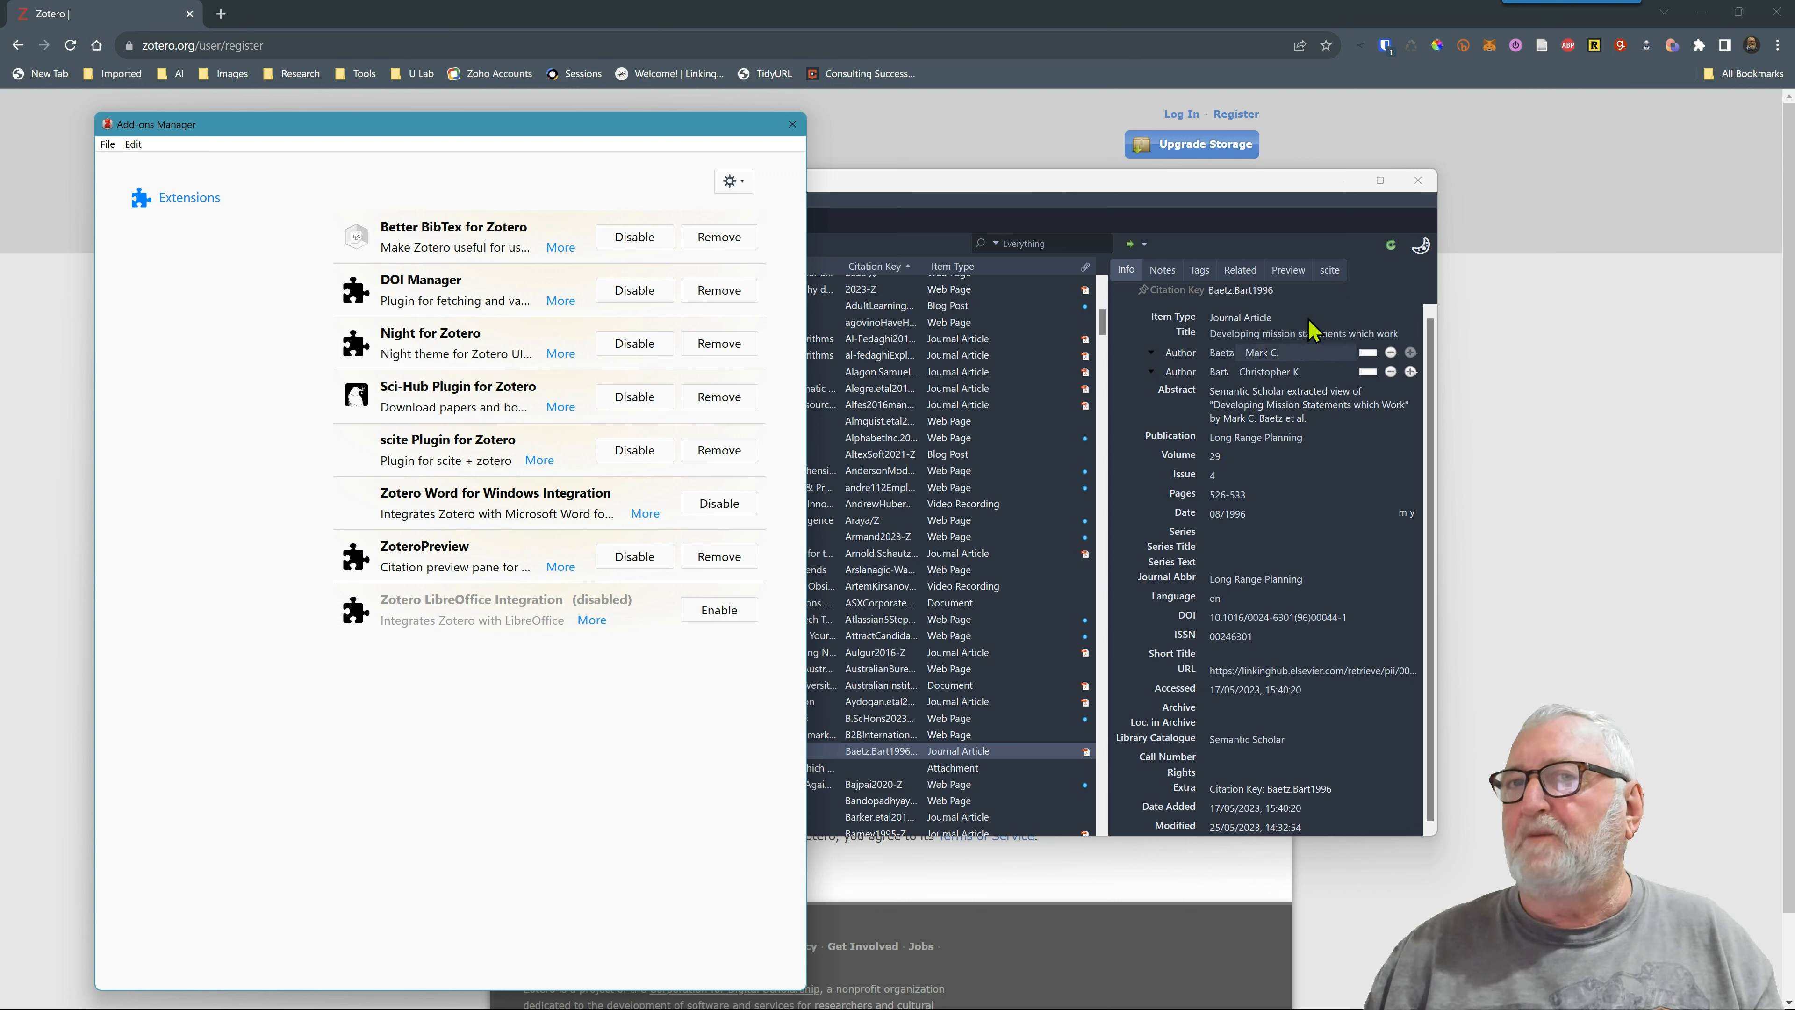
left_click(1329, 271)
left_click(205, 579)
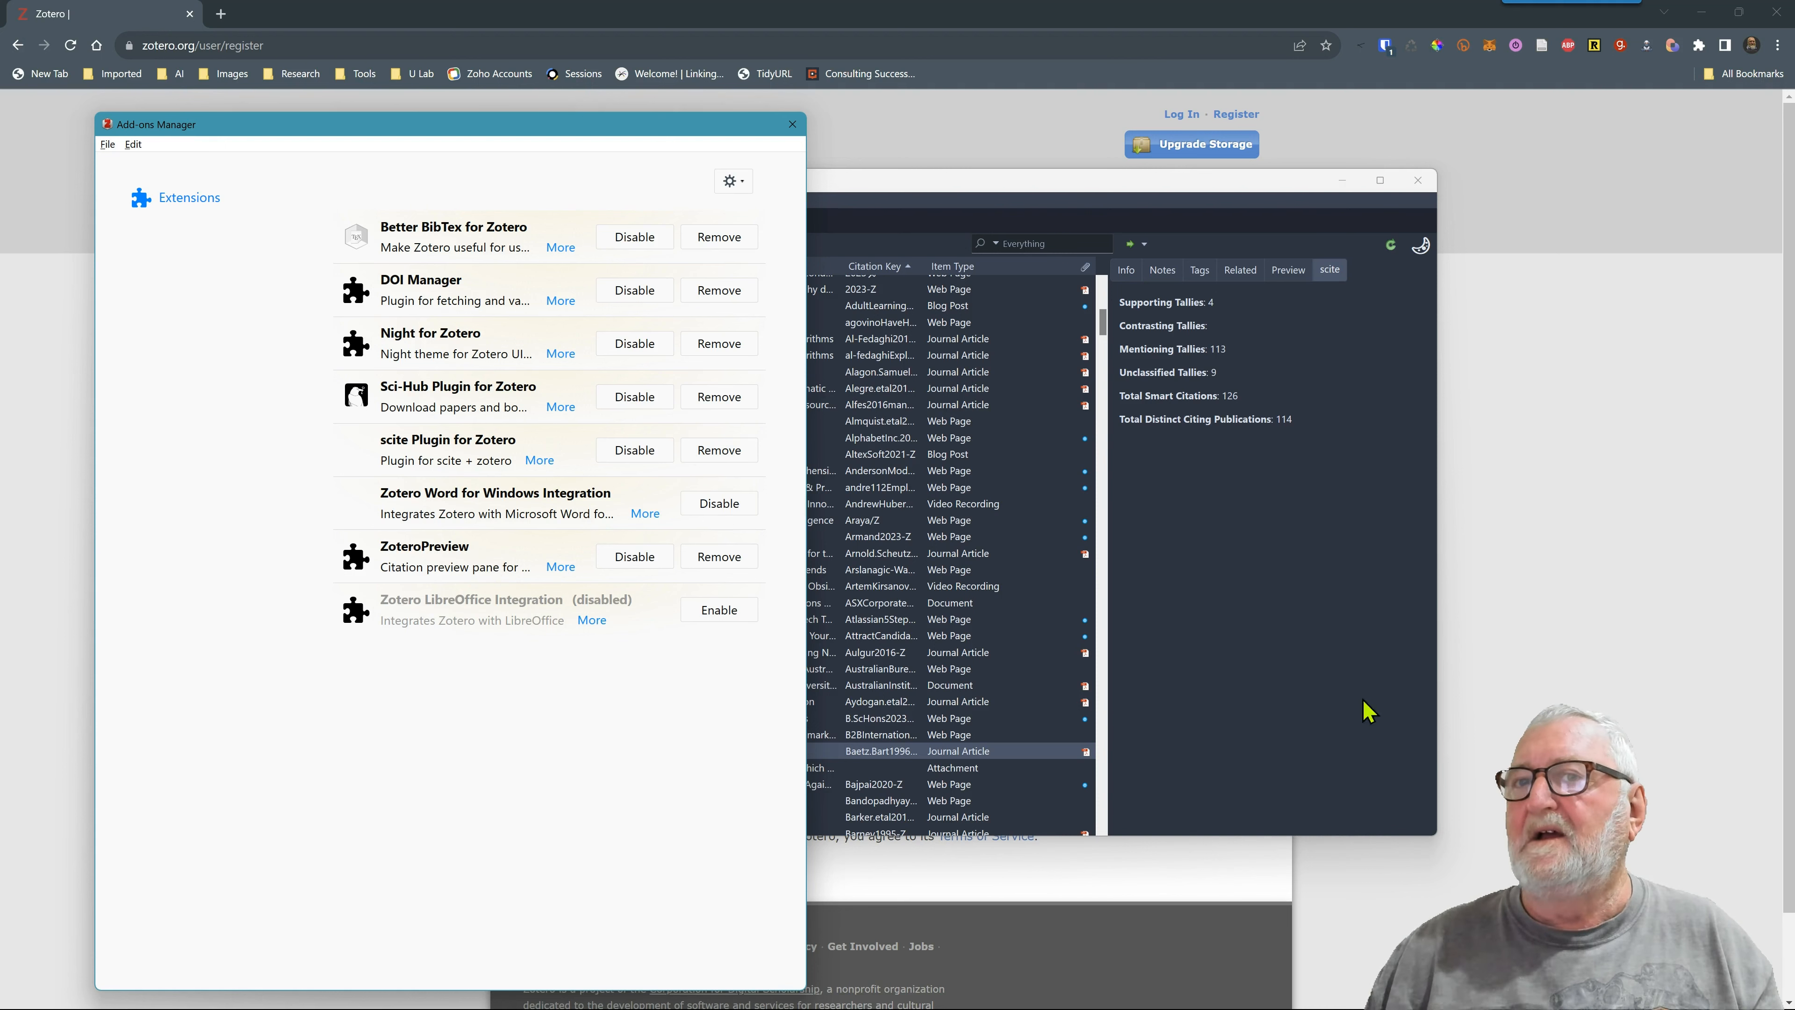
left_click(1288, 272)
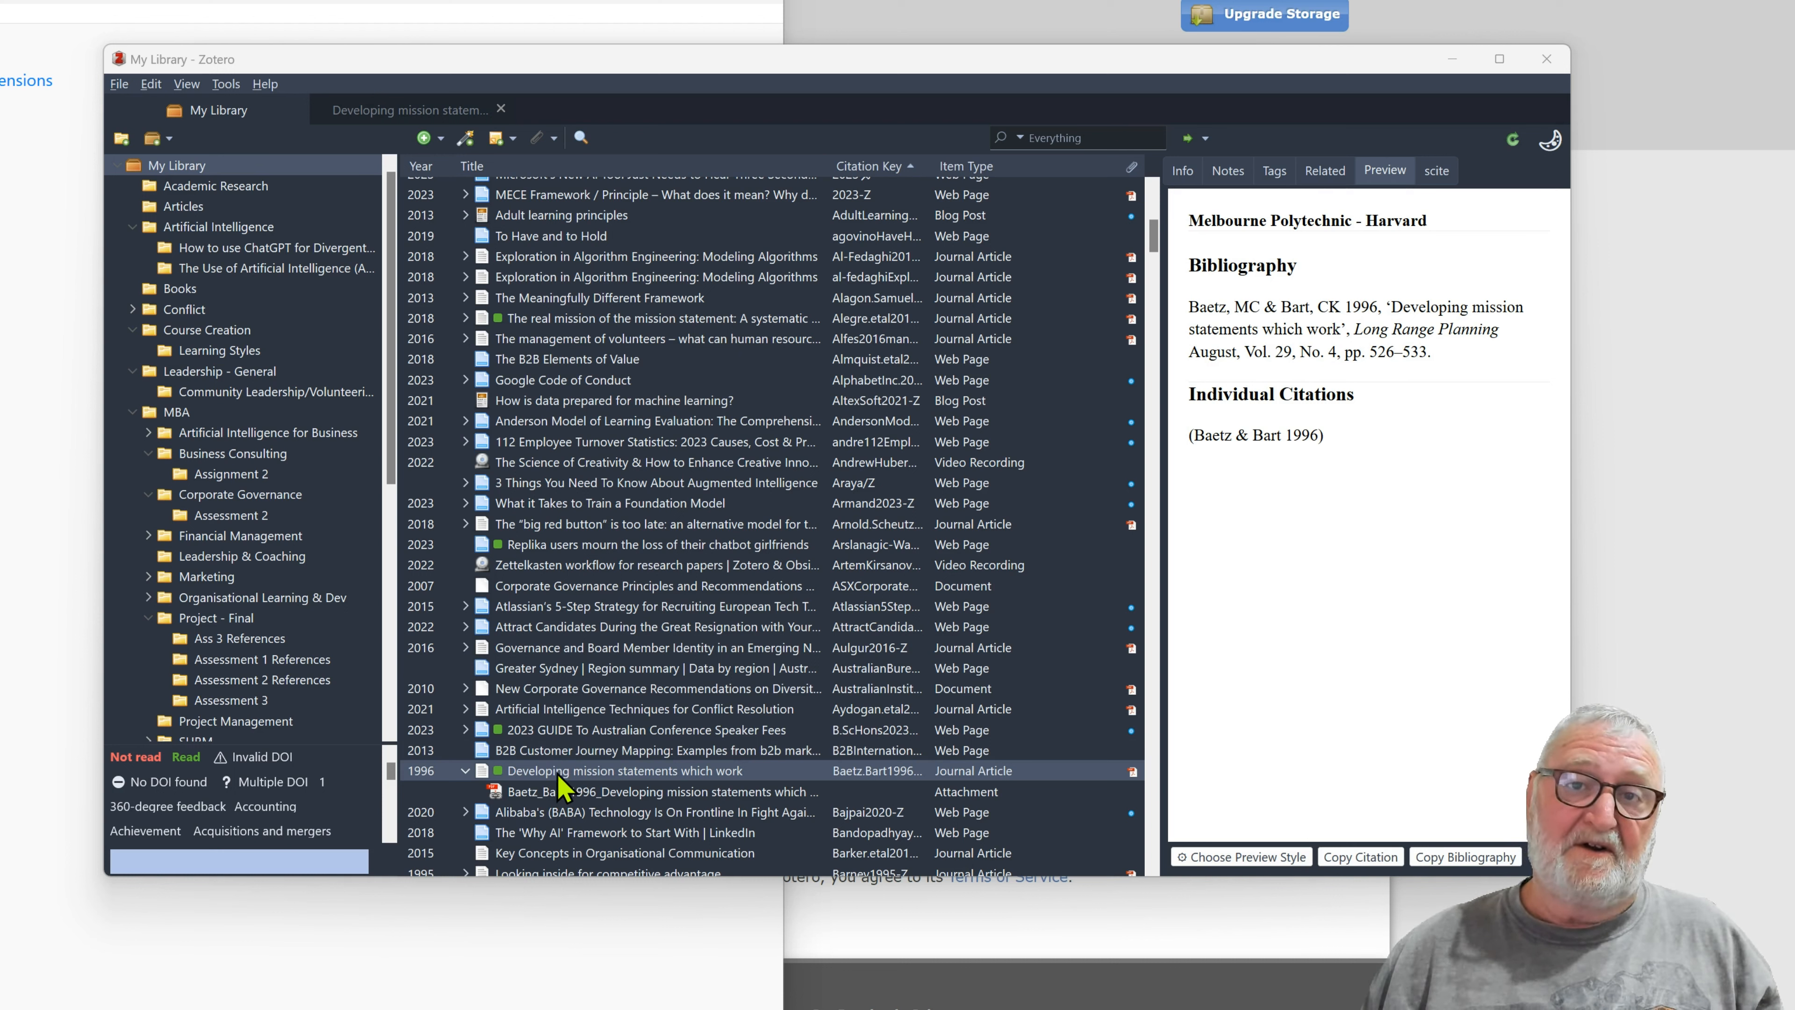
Step: Open the PDF attached to "Developing mission statements which work" and go to the article's opening paragraph
left_click(562, 792, "ctrl")
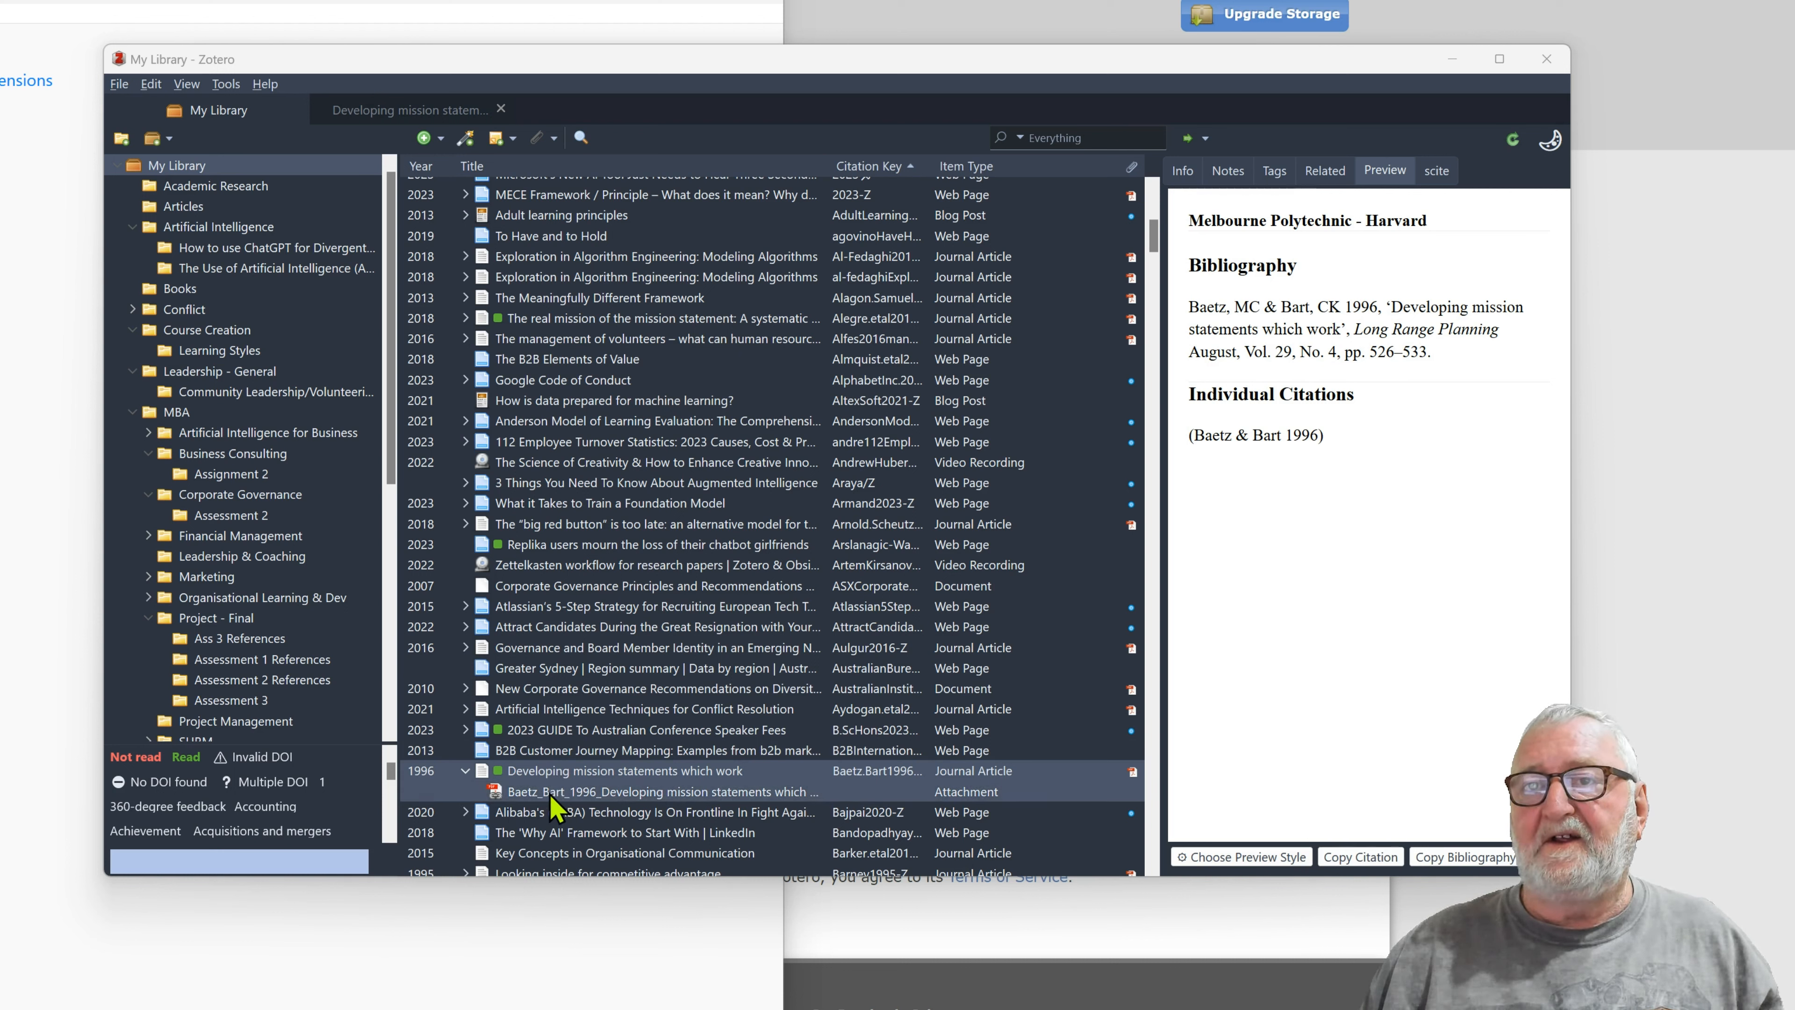
double_click(552, 793)
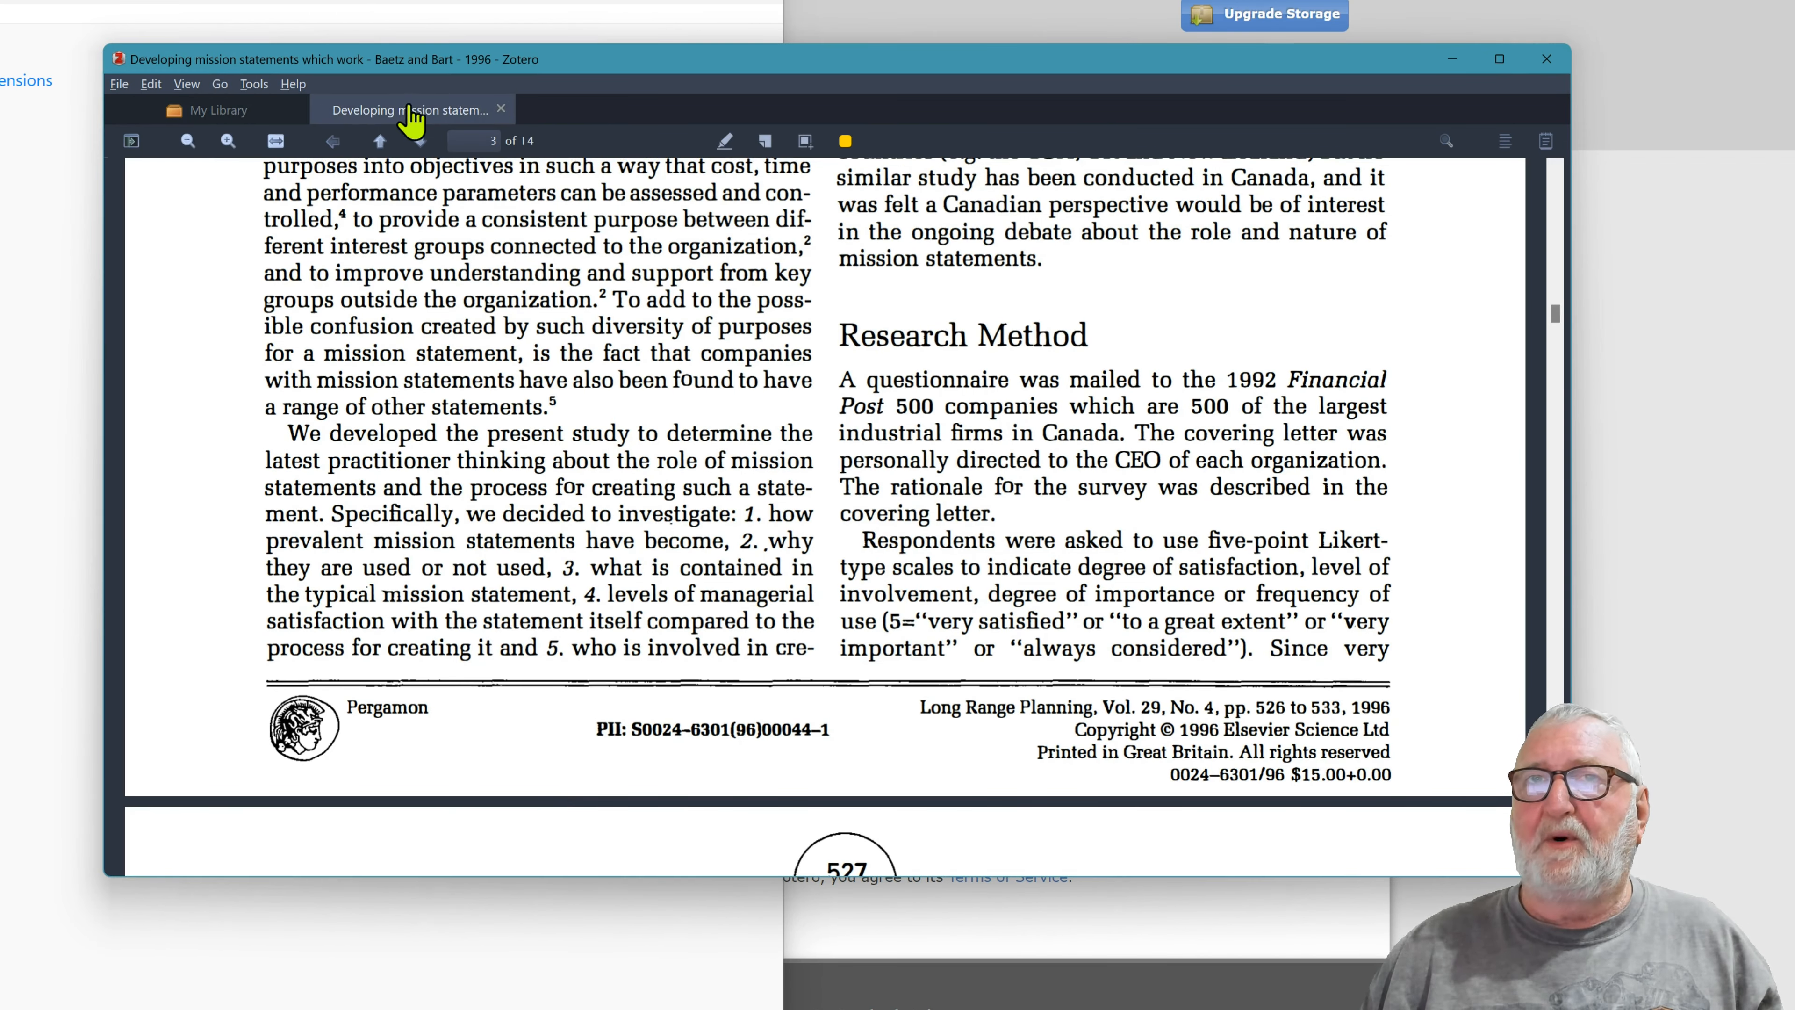
scroll(619, 602, "up", 10)
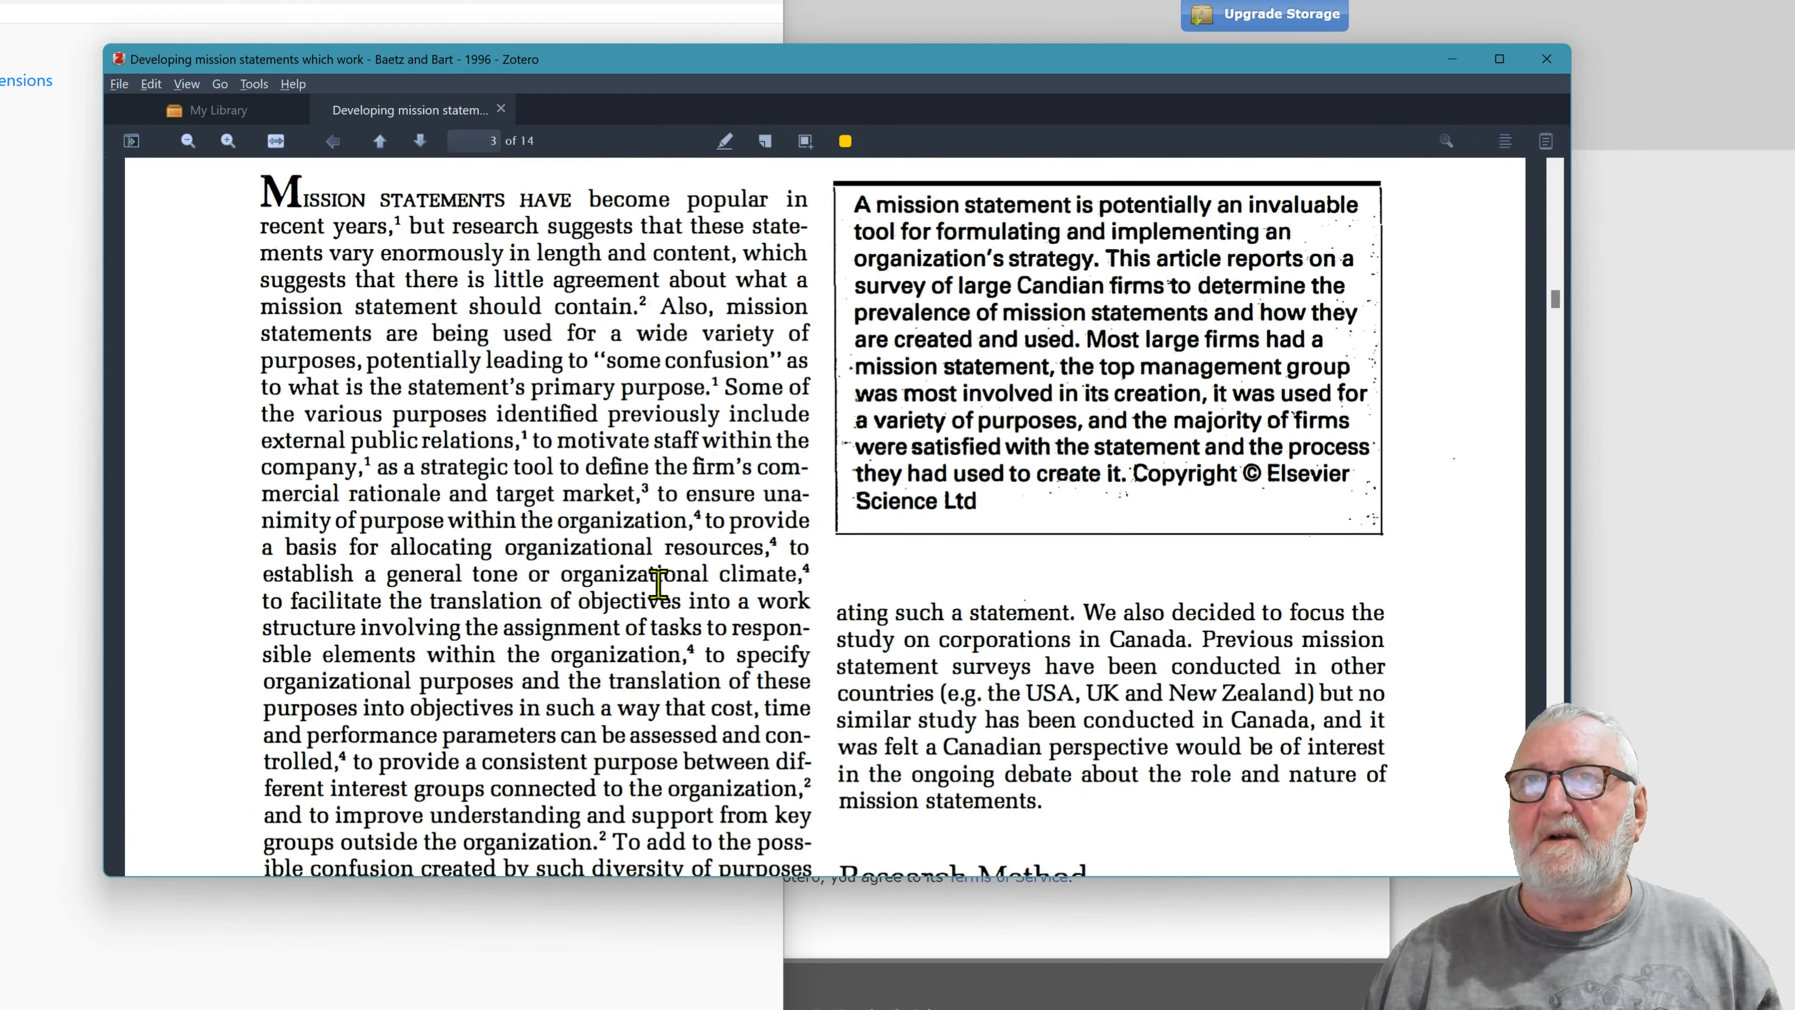
scroll(669, 618, "down", 3)
scroll(671, 630, "down", 5)
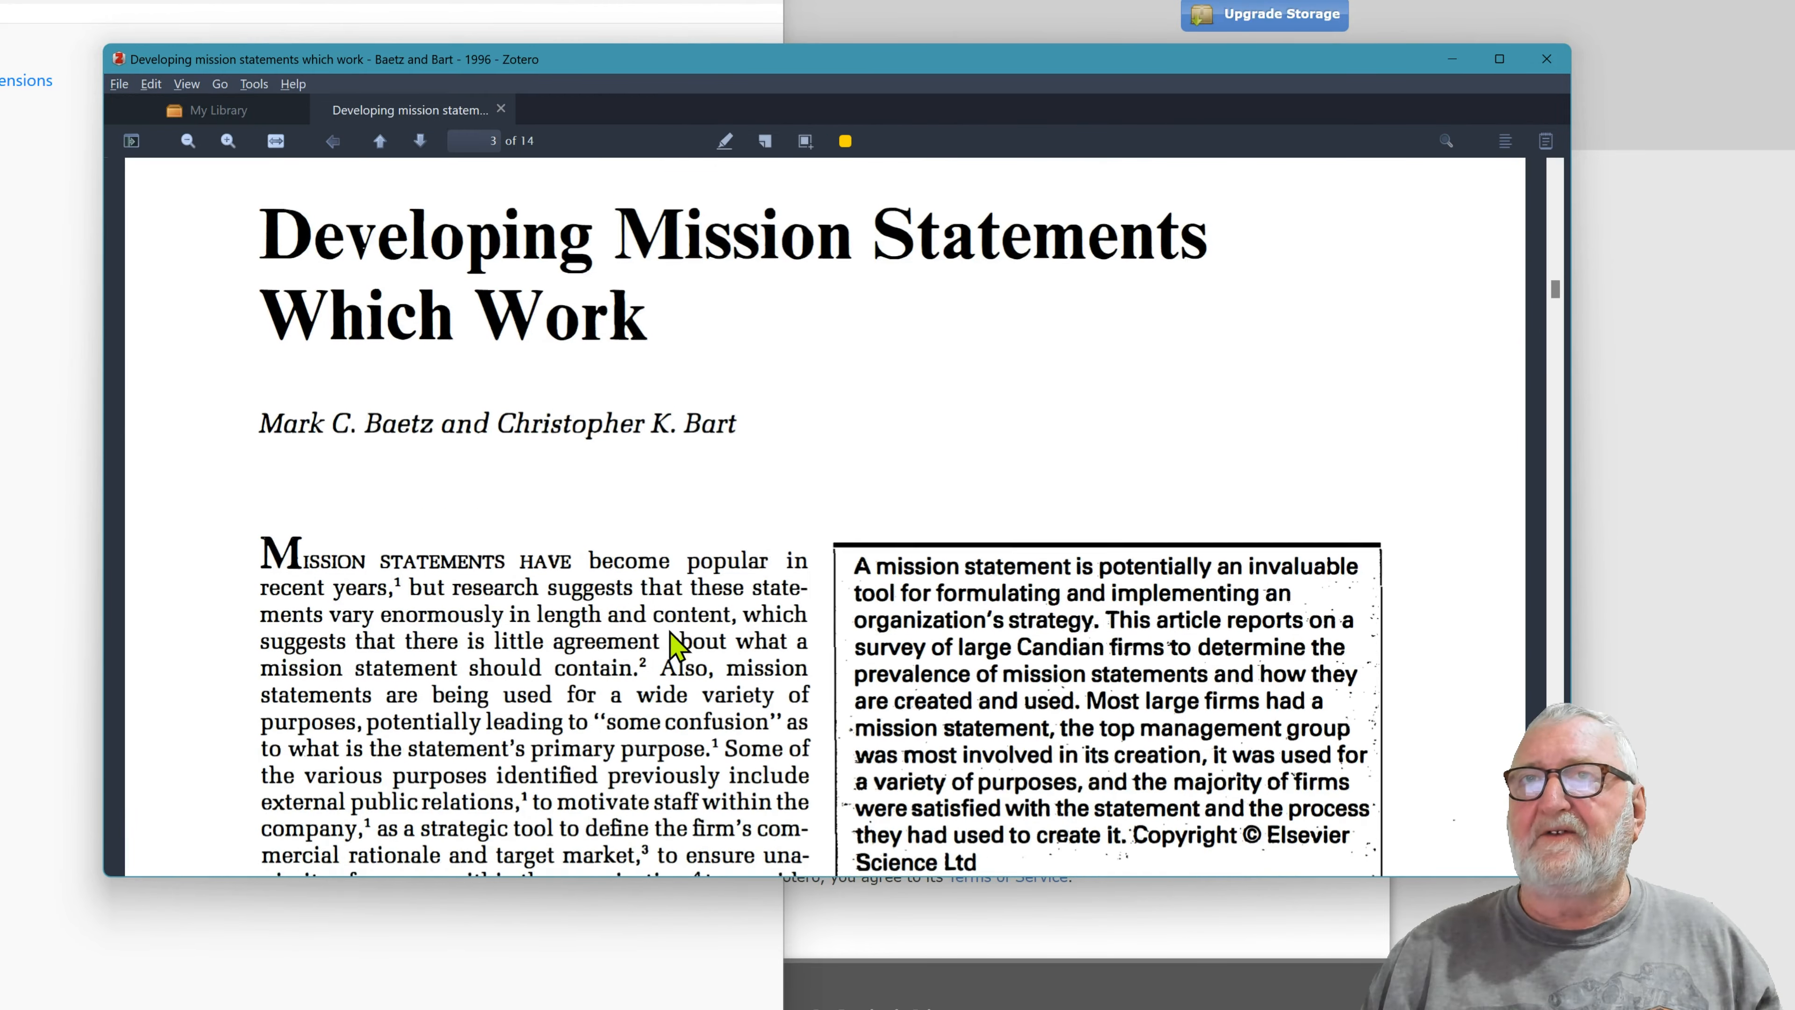
scroll(638, 626, "up", 1)
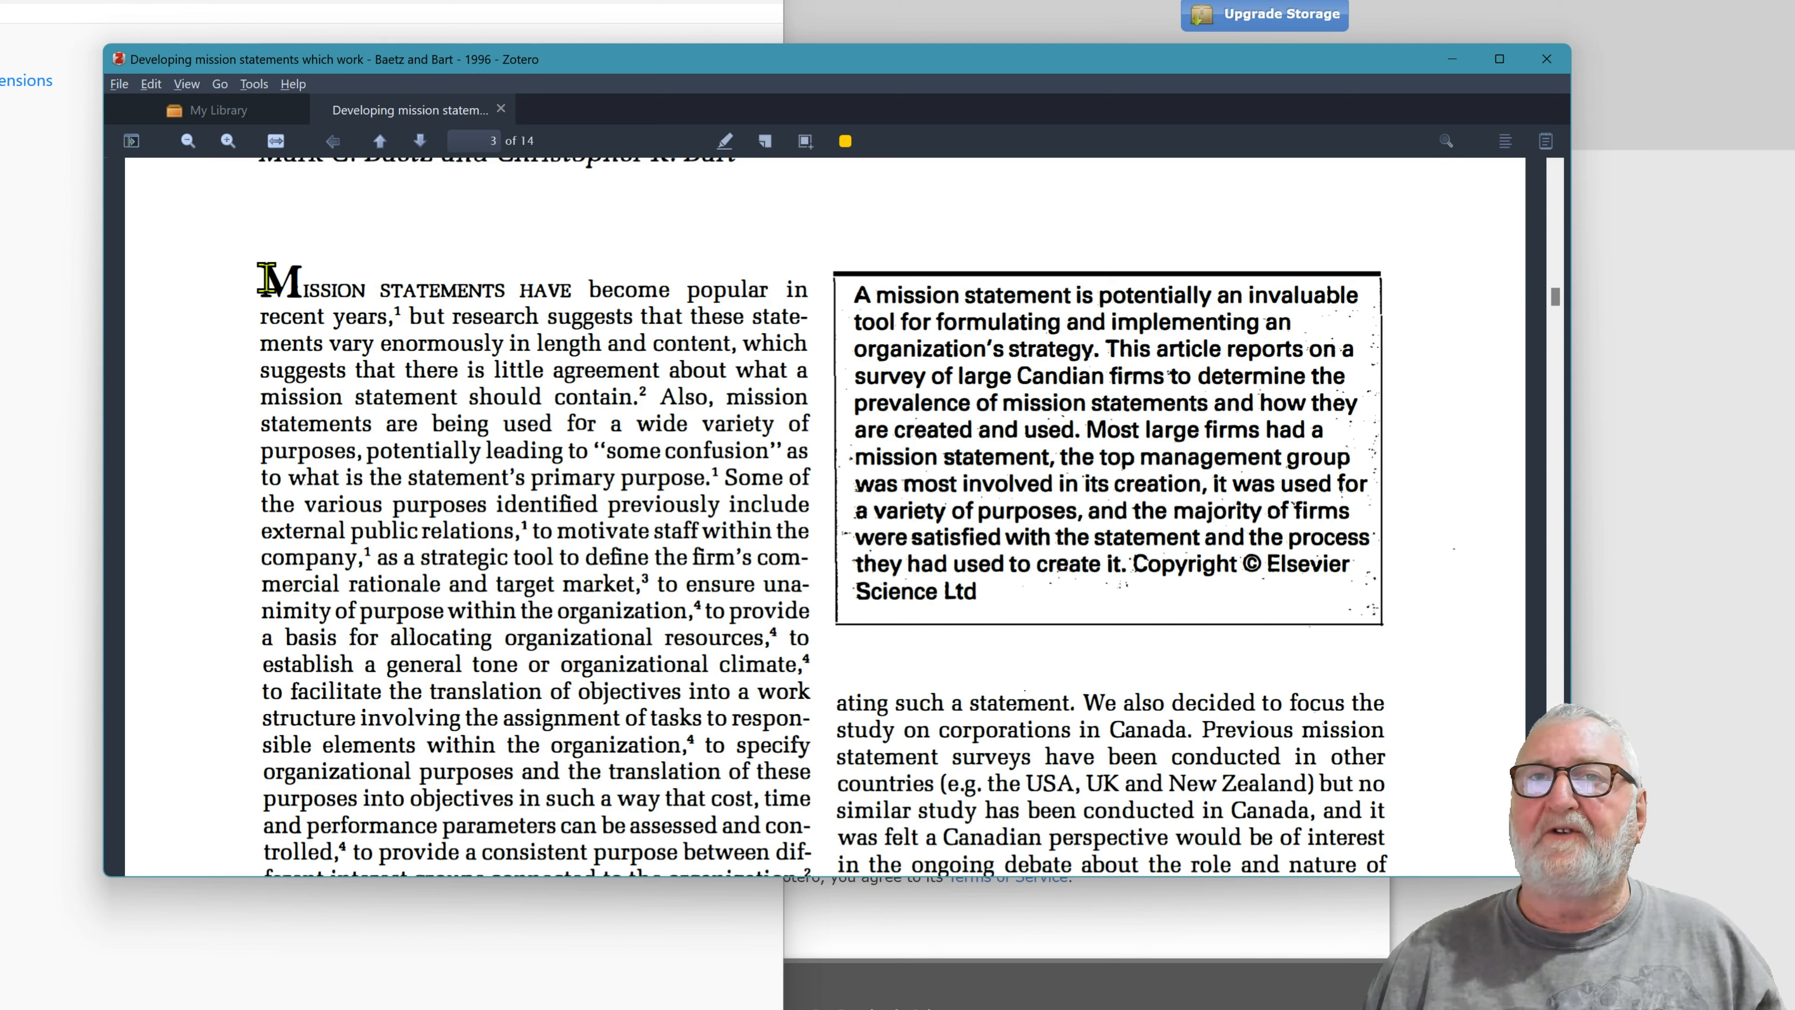
Step: Highlight the PDF's opening sentence, from "Mission statements have" through "should contain", in yellow
left_click_drag(265, 279, 737, 347)
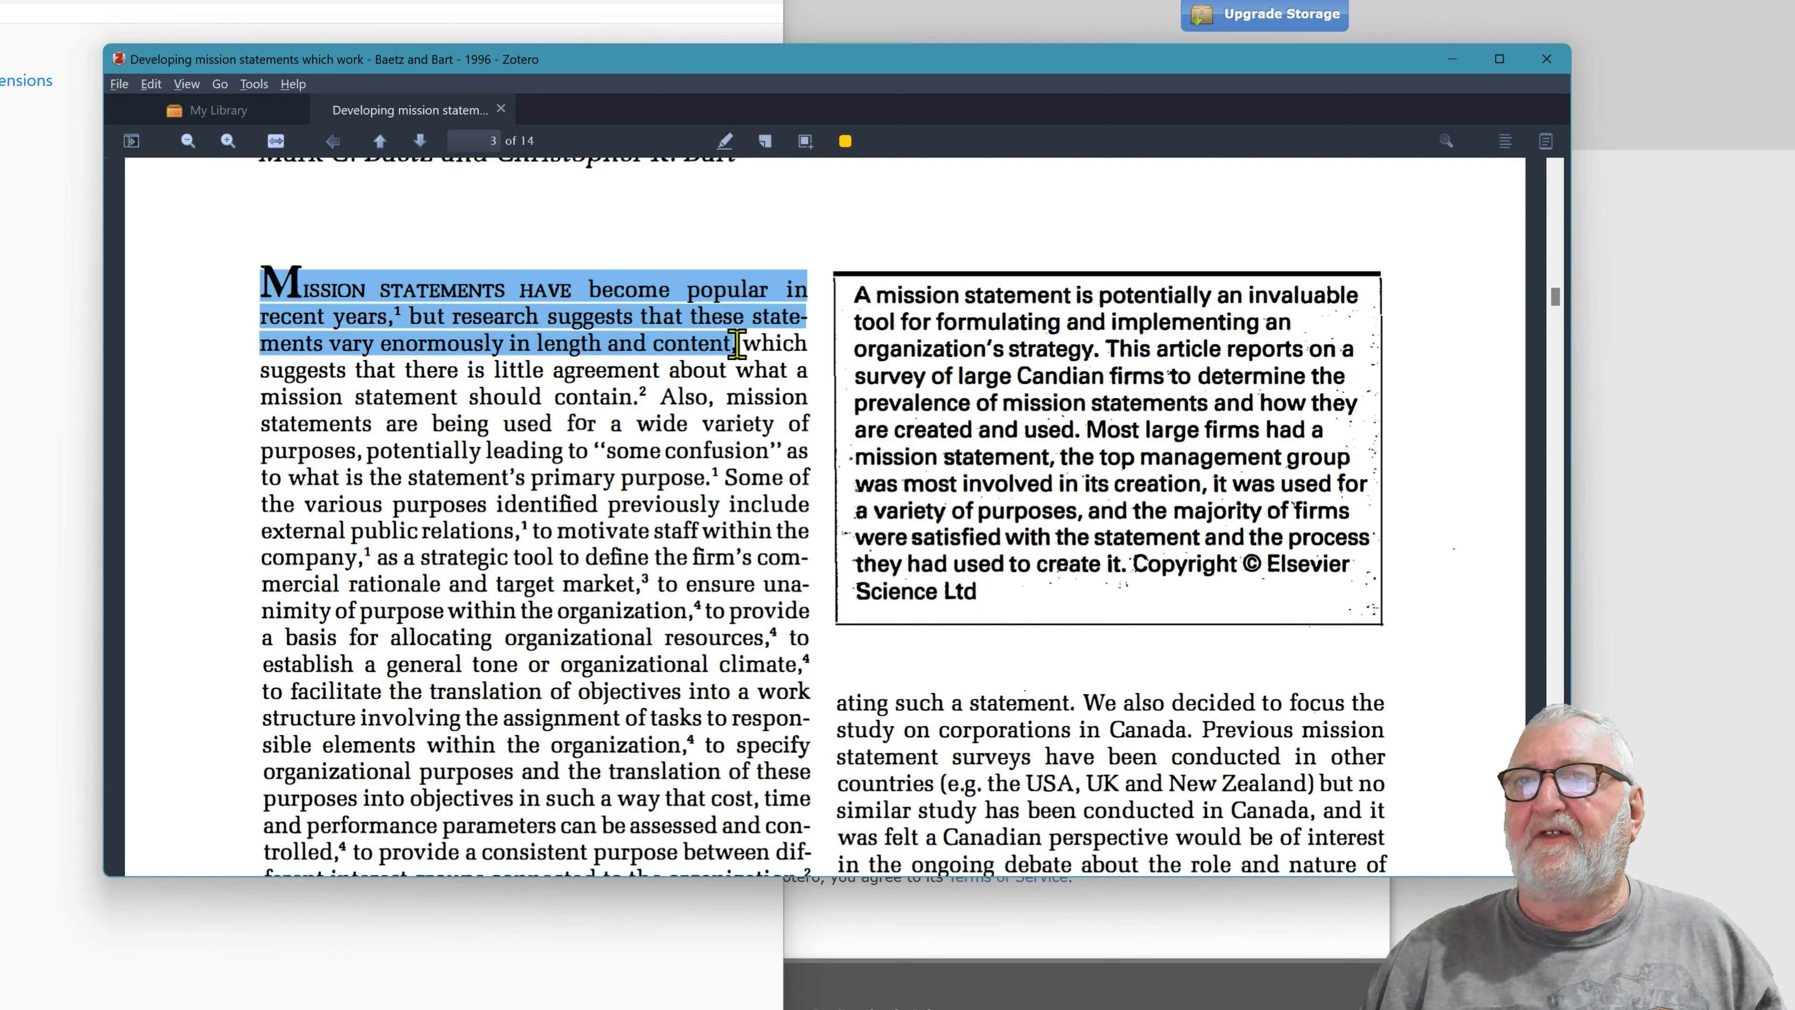
left_click_drag(737, 346, 644, 397)
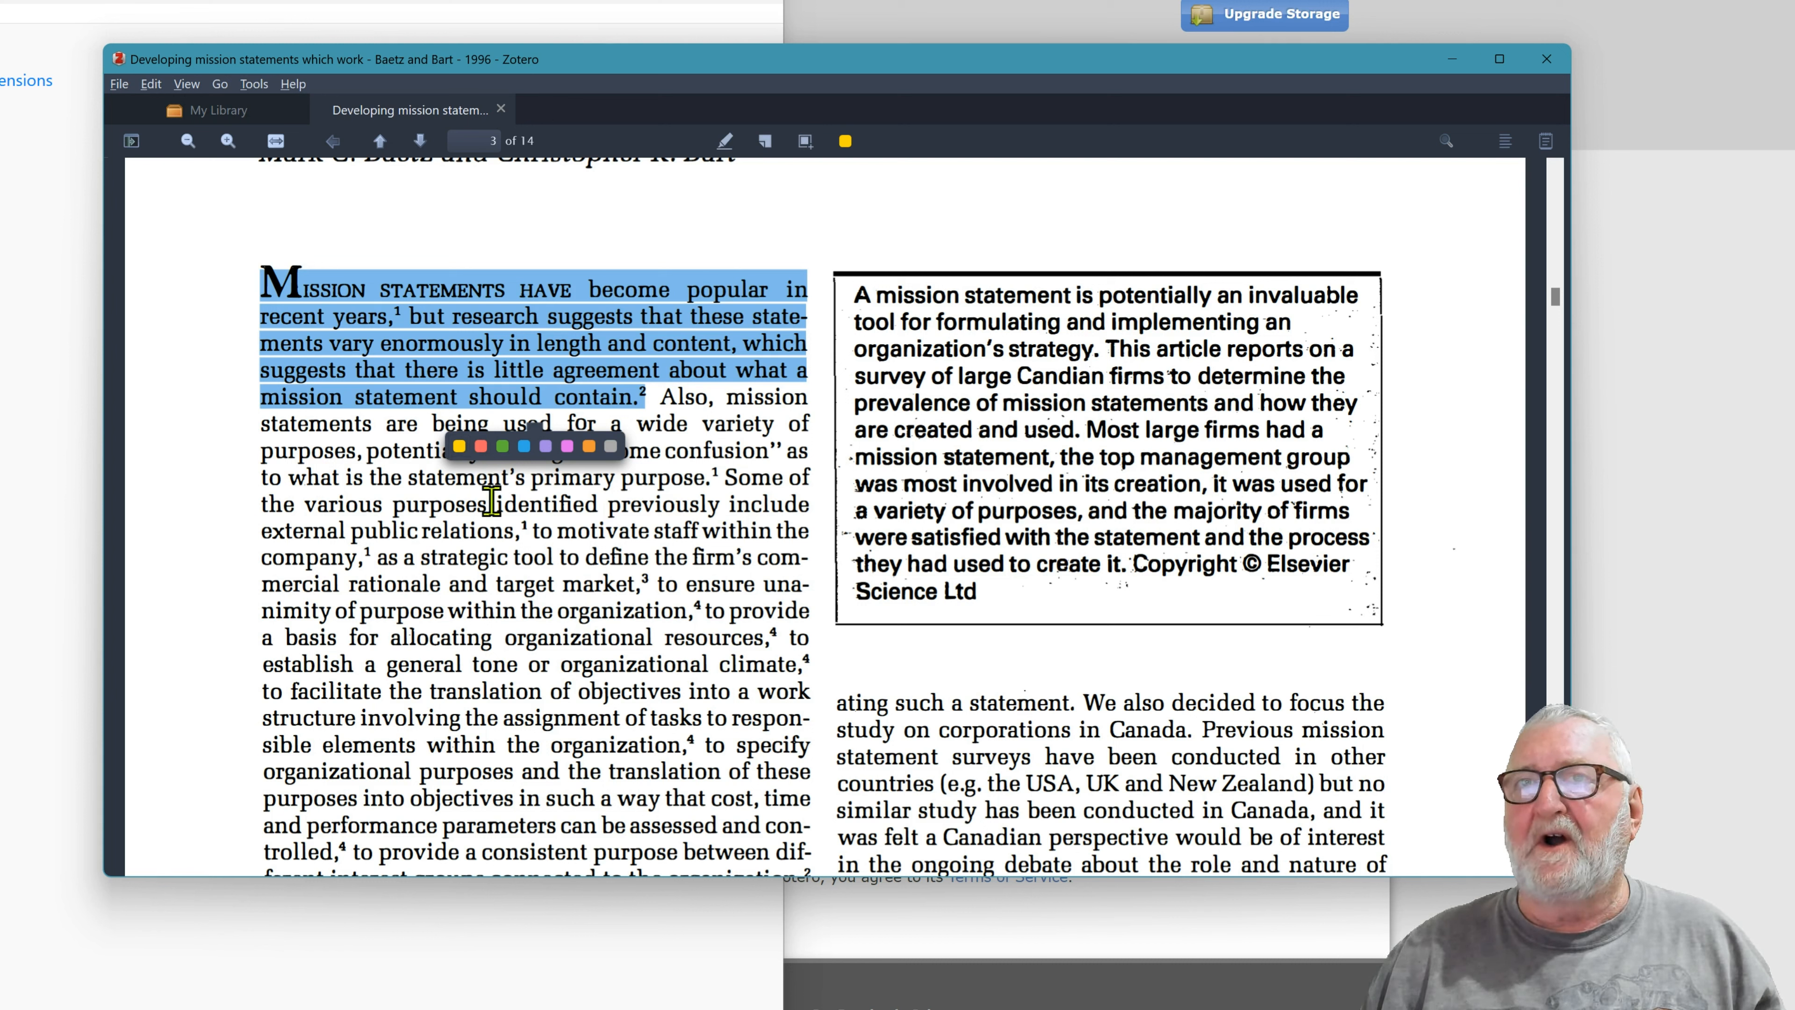
left_click(459, 446)
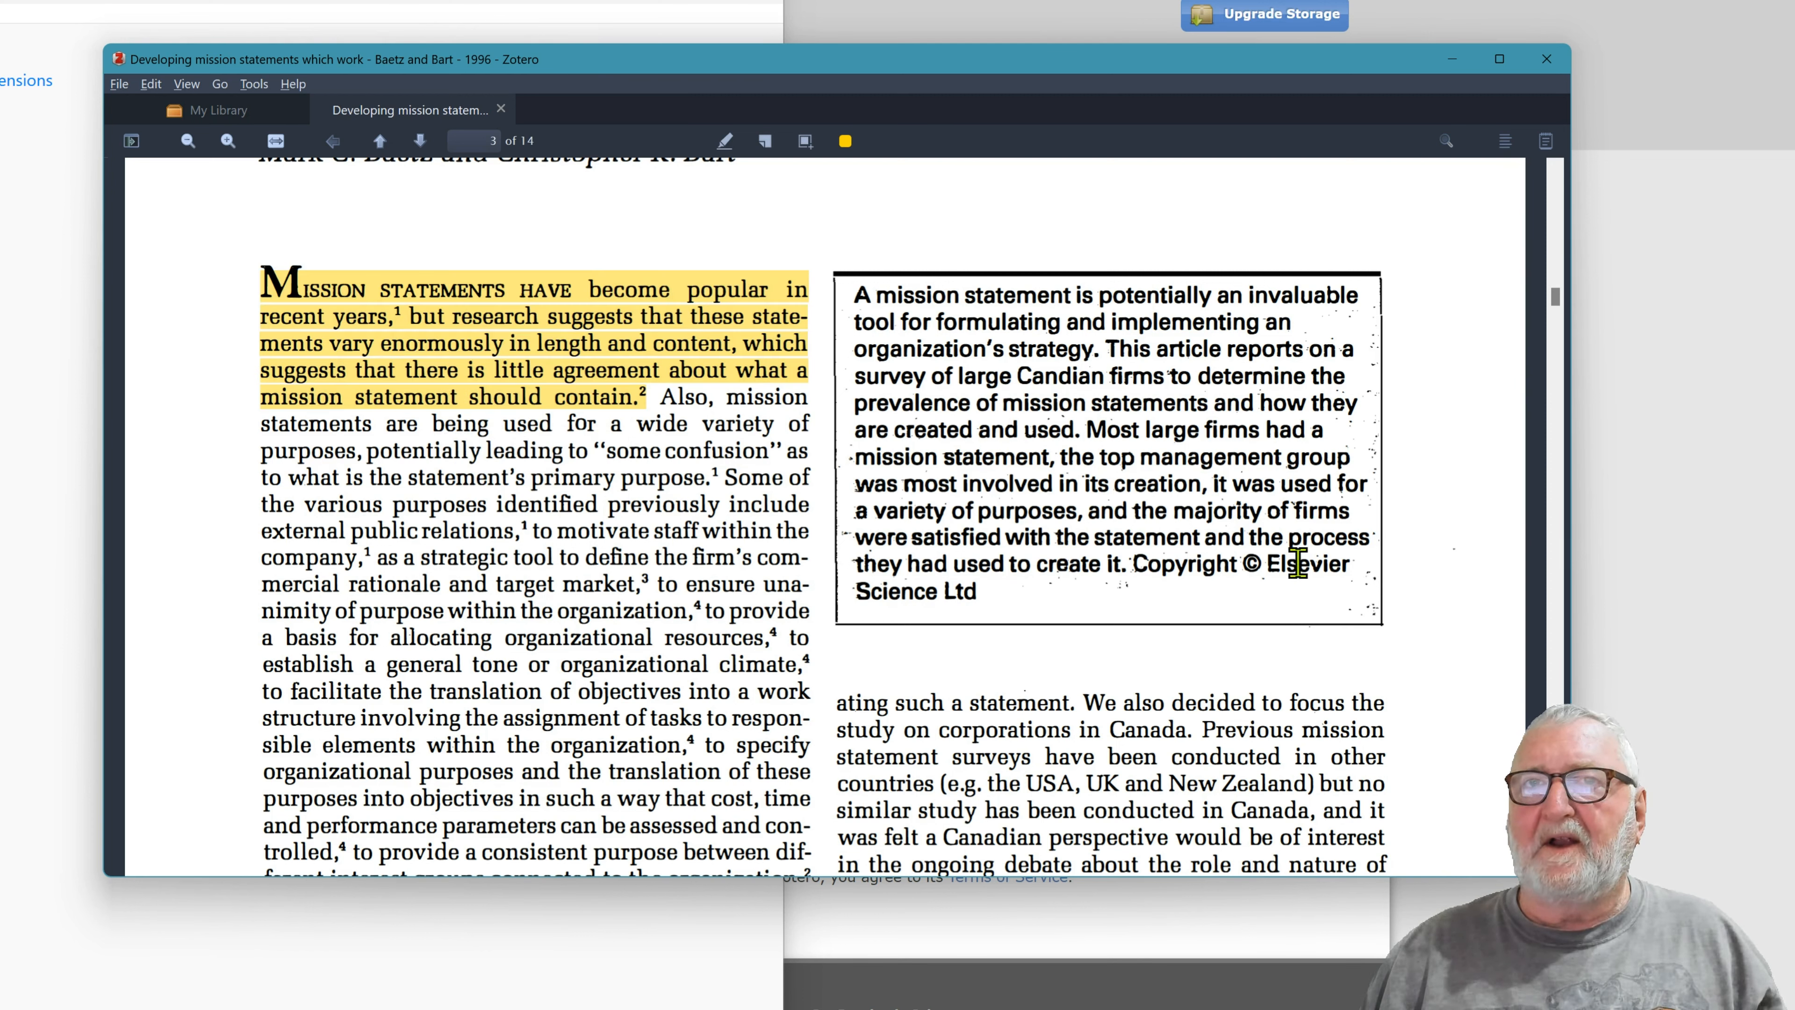
Step: Add the comment "So this is interesting." to the yellow highlight and reopen the comment to view it
left_click(506, 328)
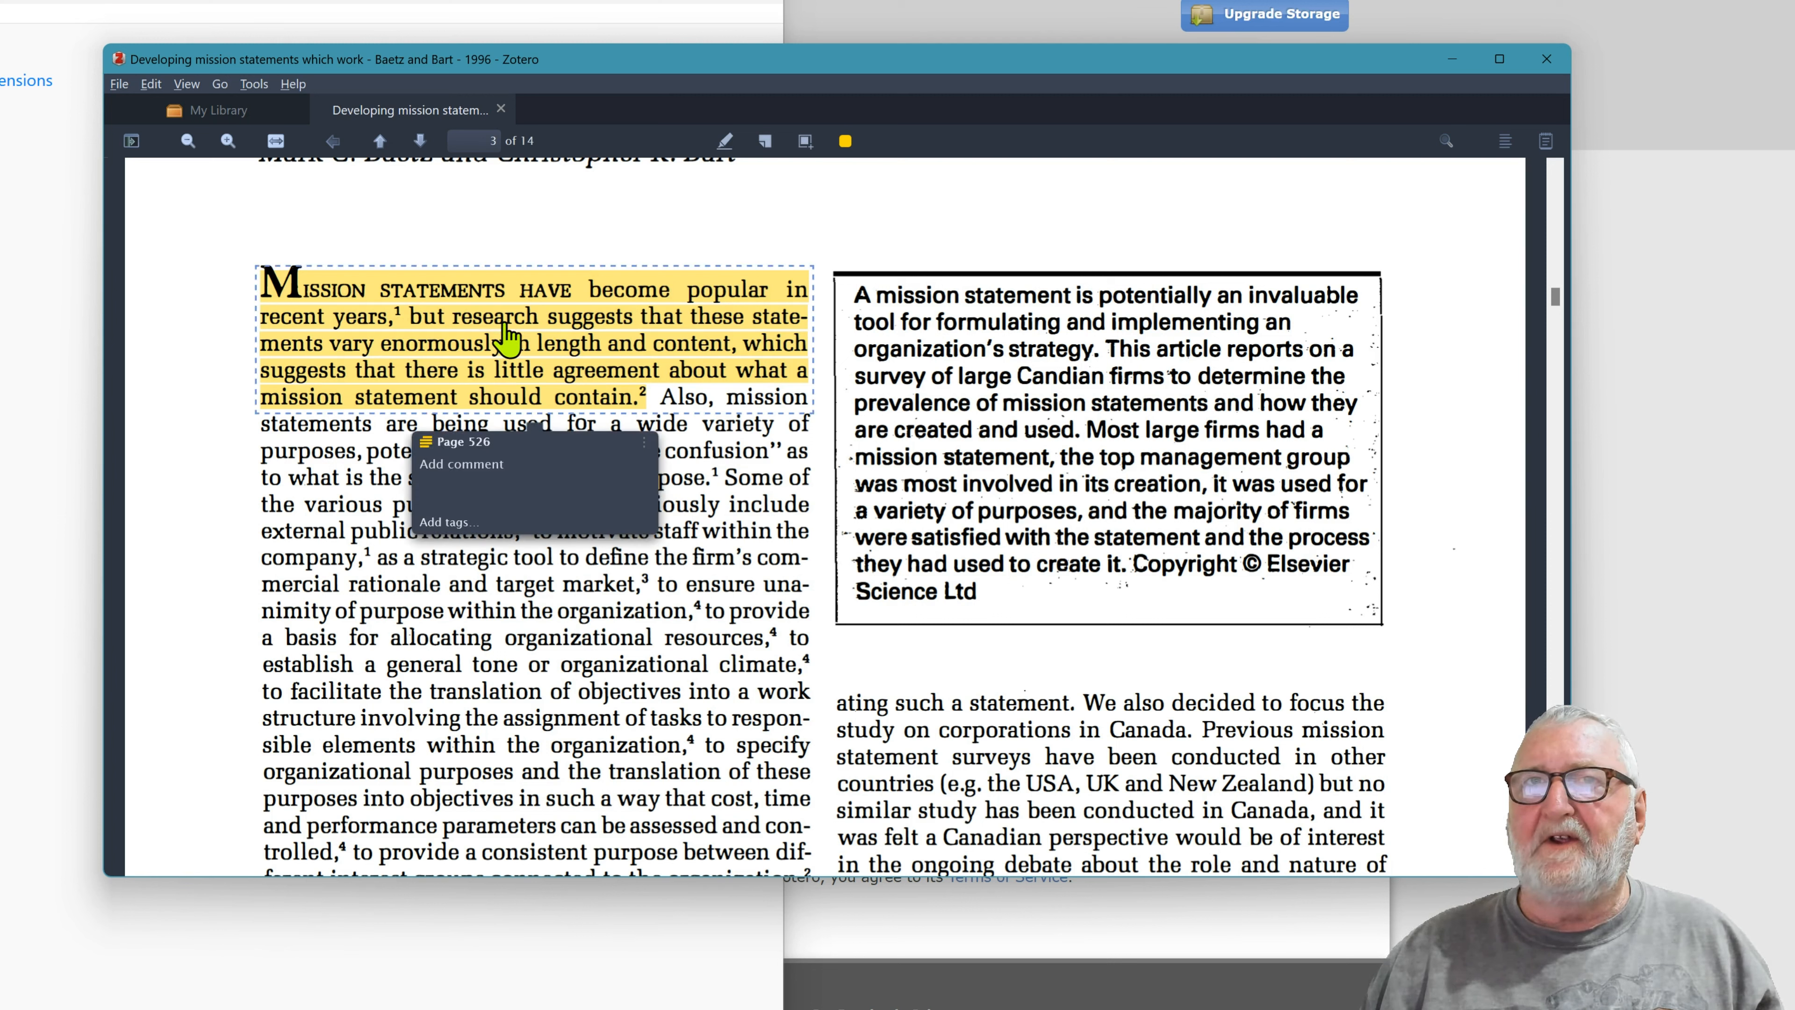
left_click(561, 470)
type("S")
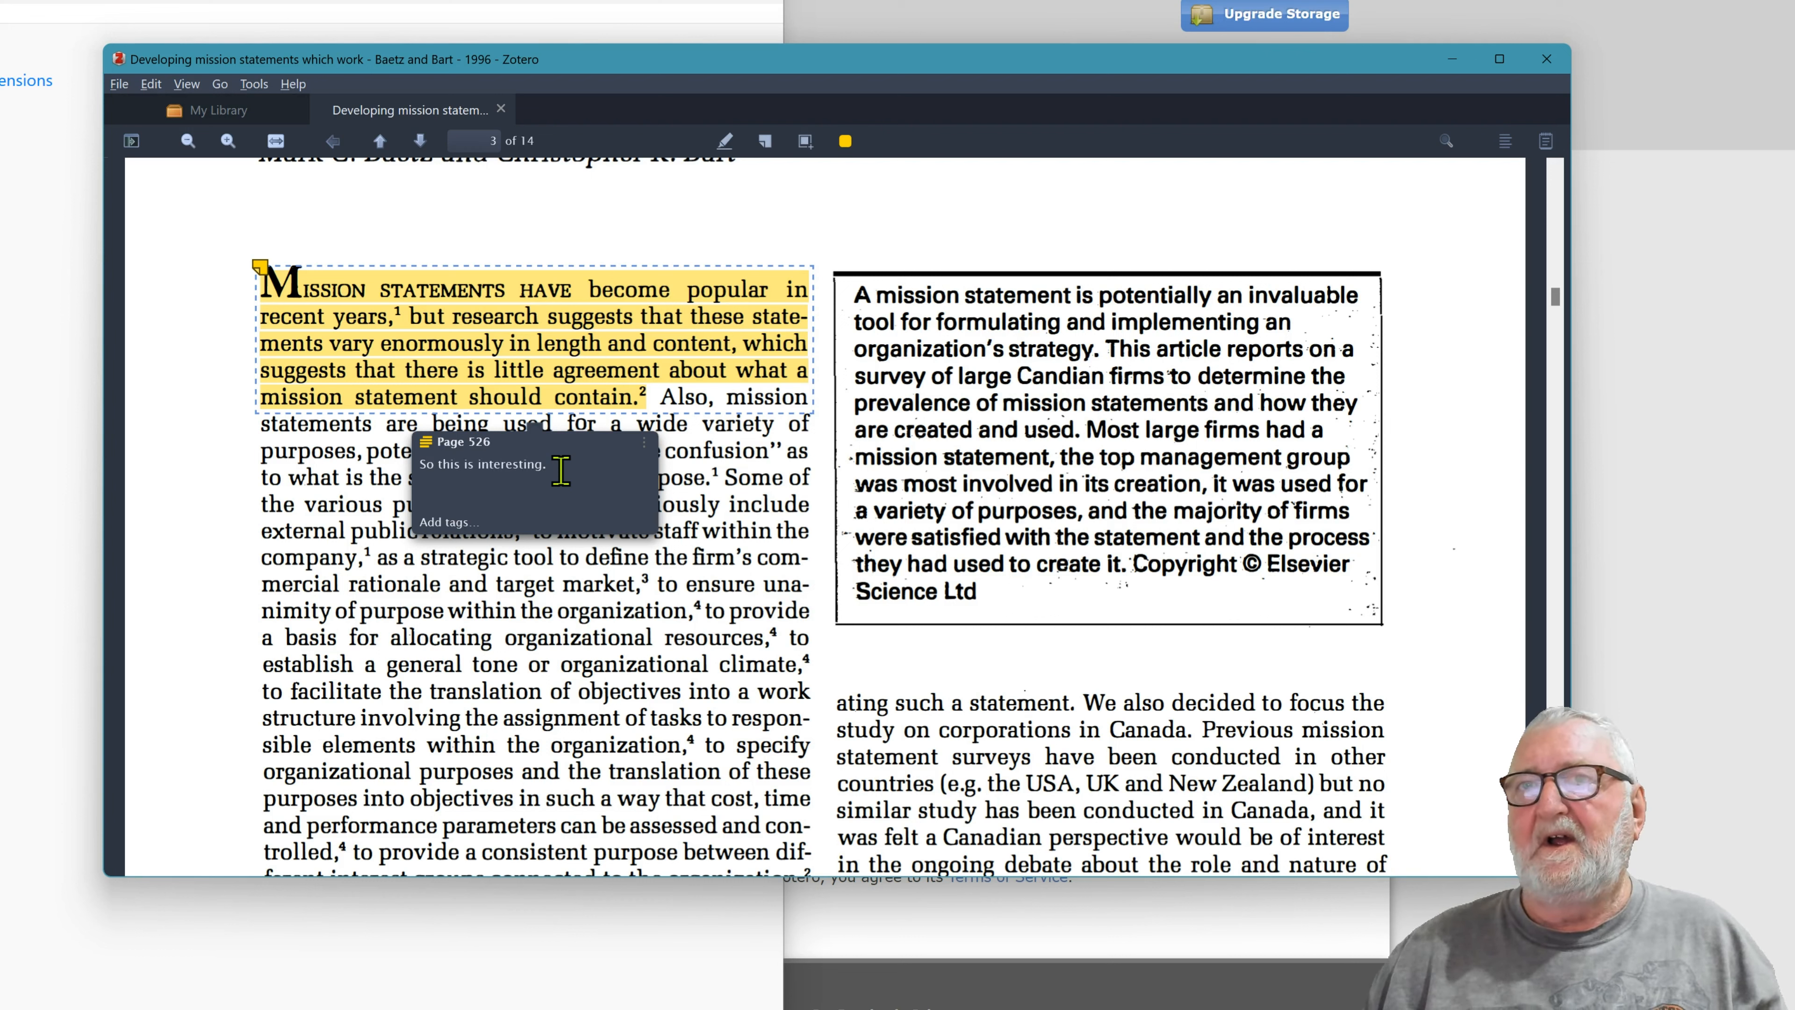
type("o this is interesting.")
left_click(541, 597)
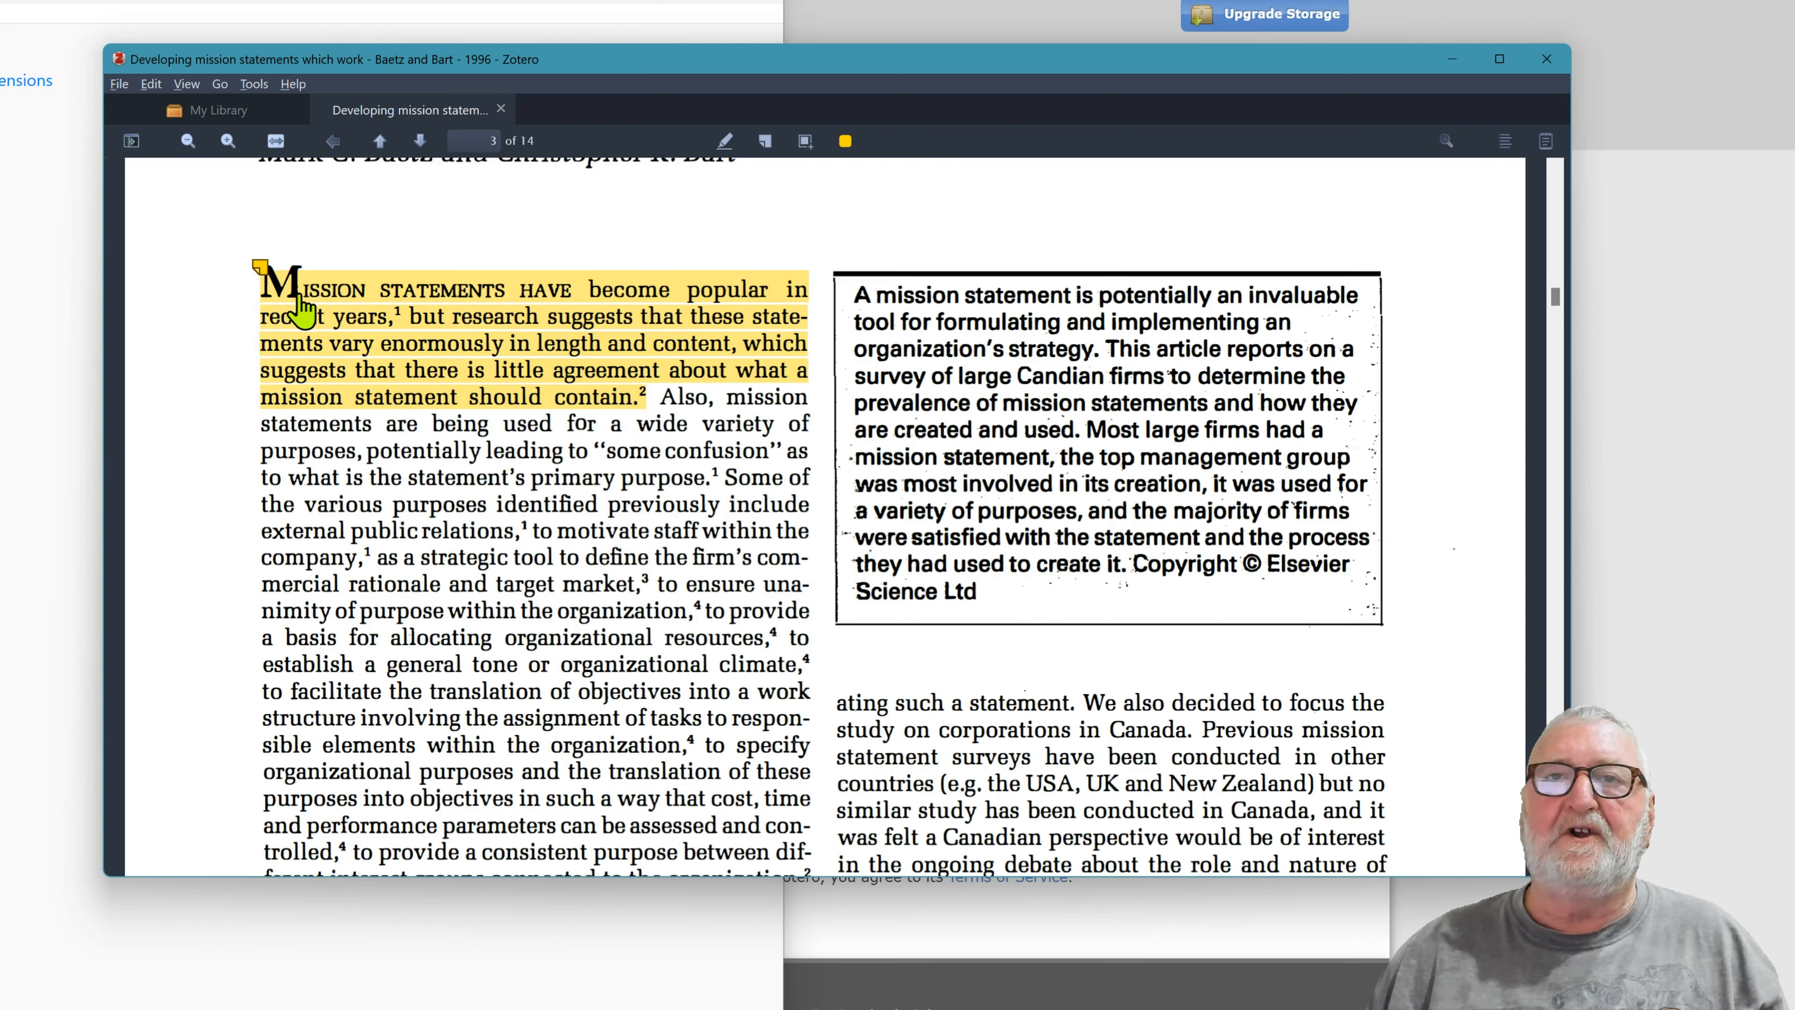
left_click(496, 367)
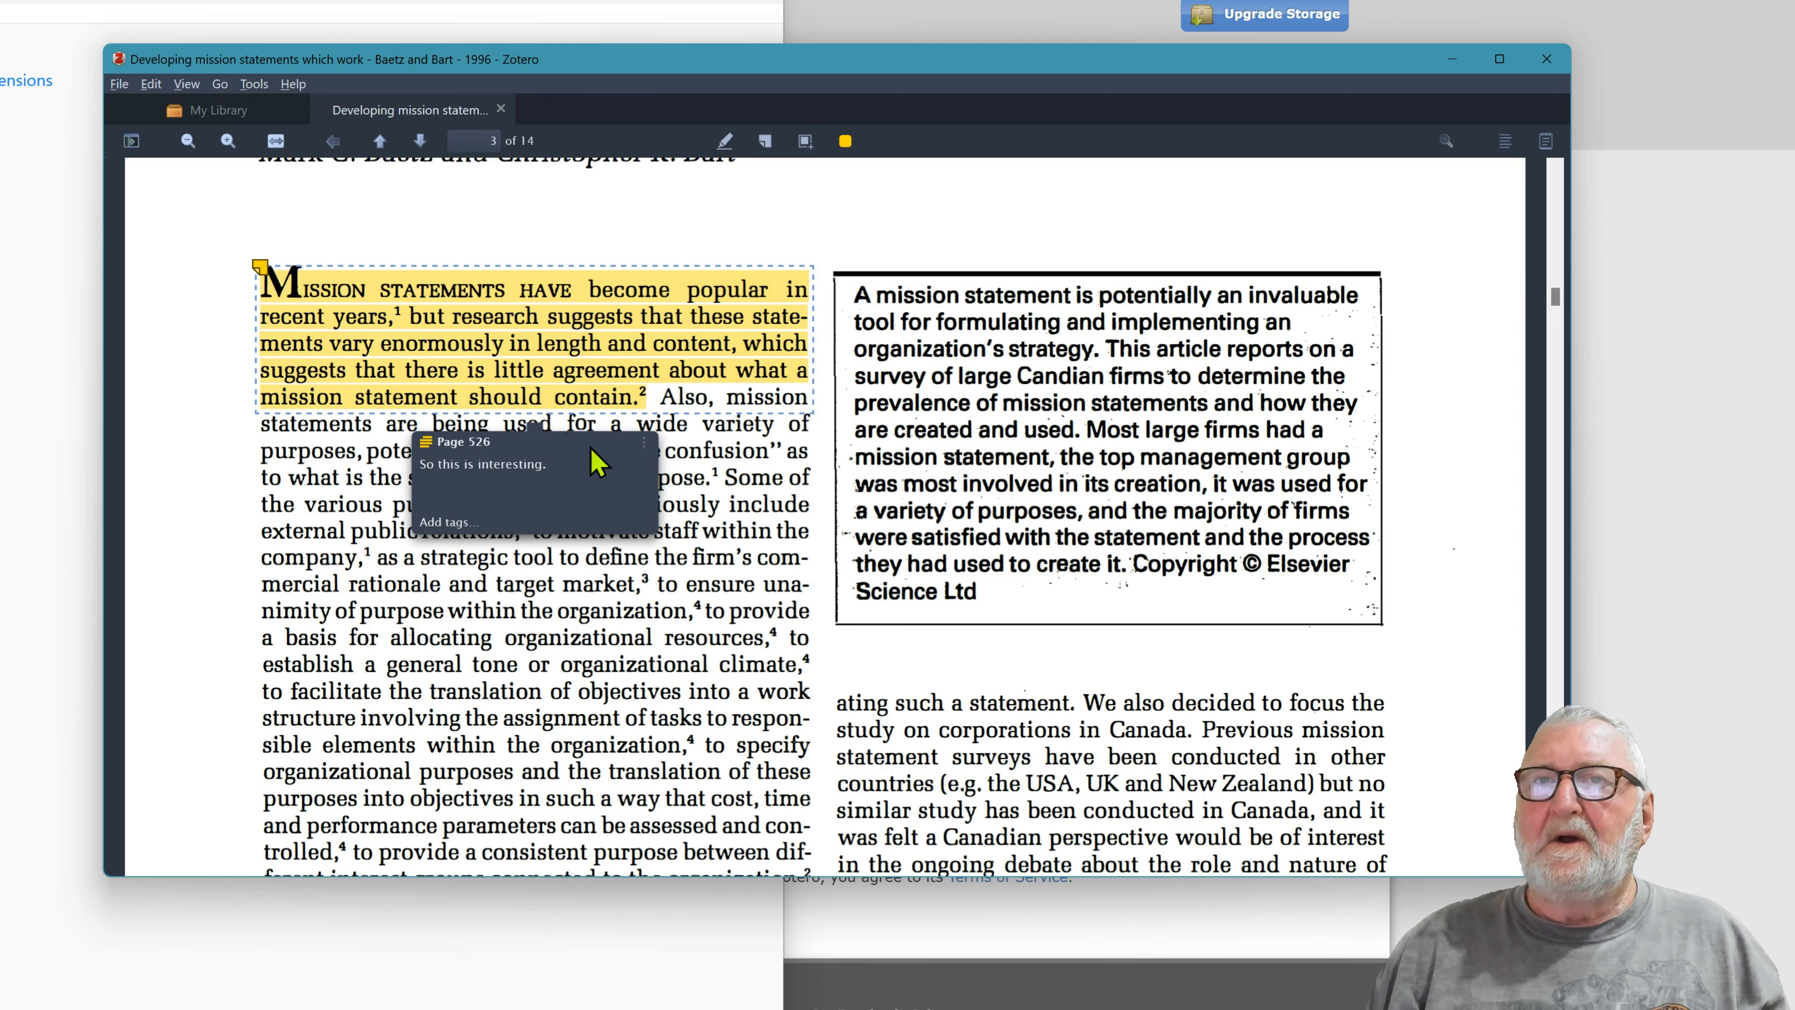
Step: Return to the library and show the bibliographic info of the article "Developing mission statements which work"
key("ctrl+Tab")
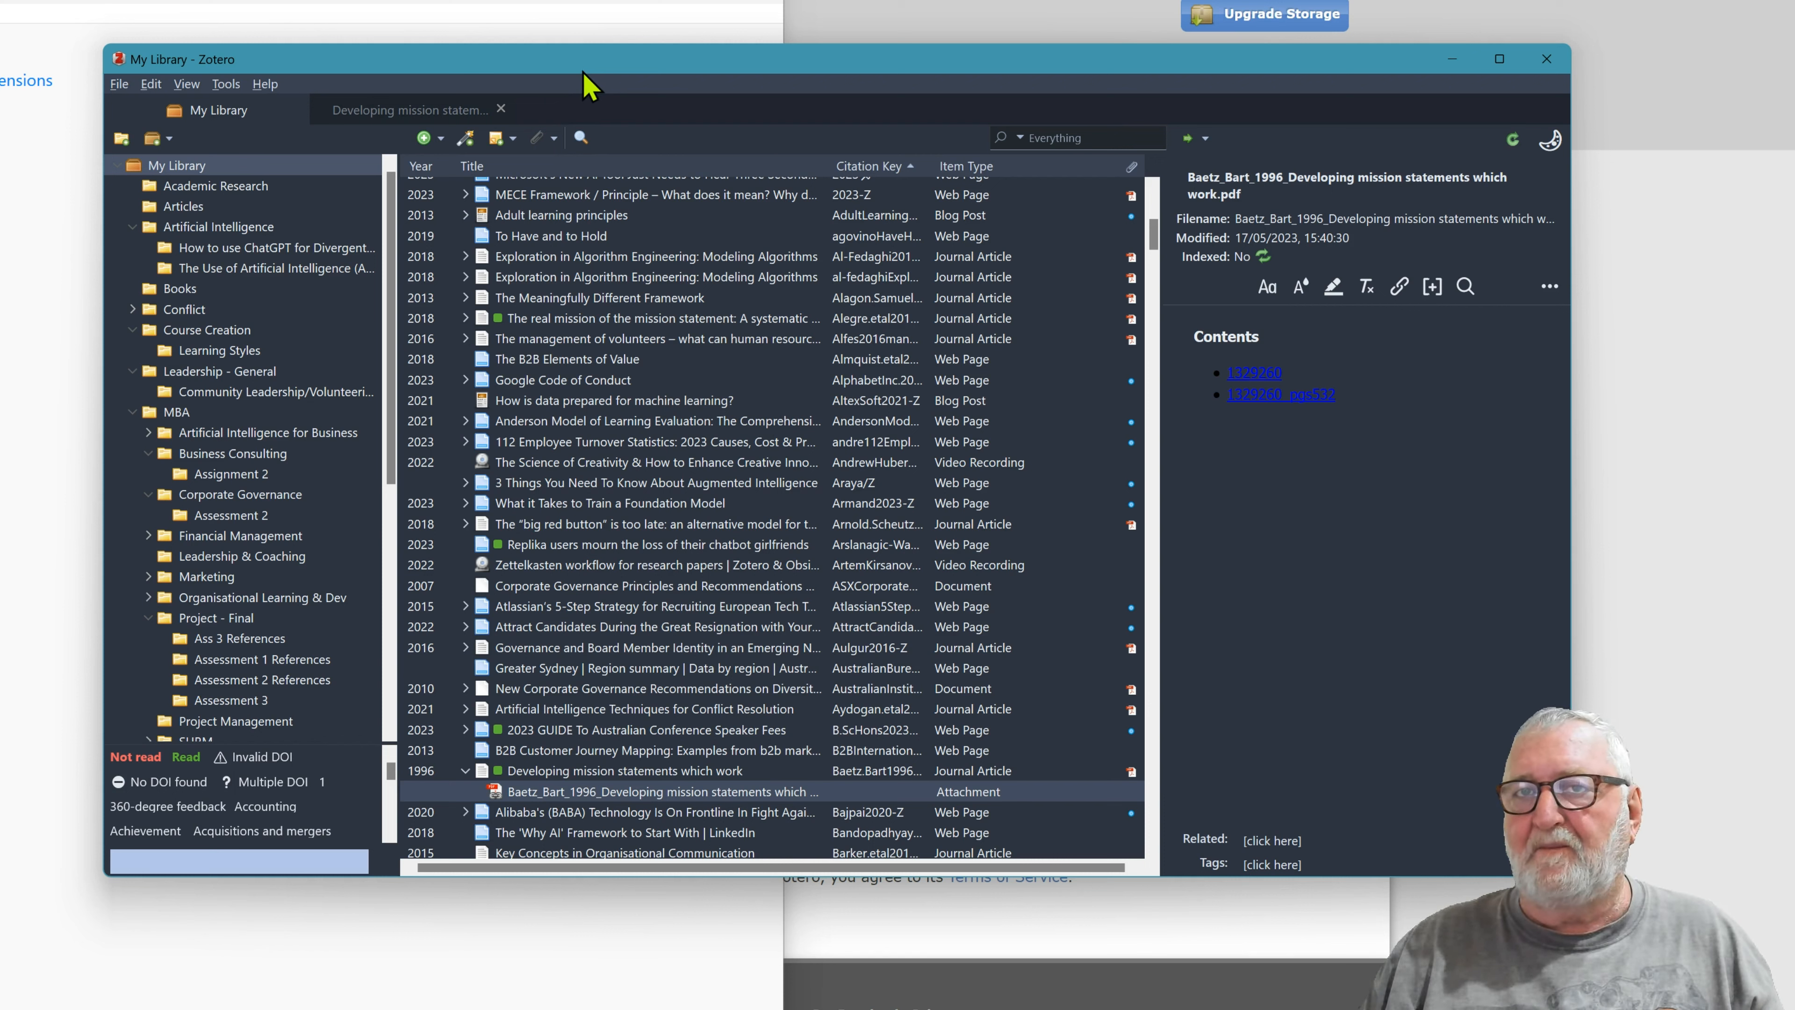
left_click(589, 771)
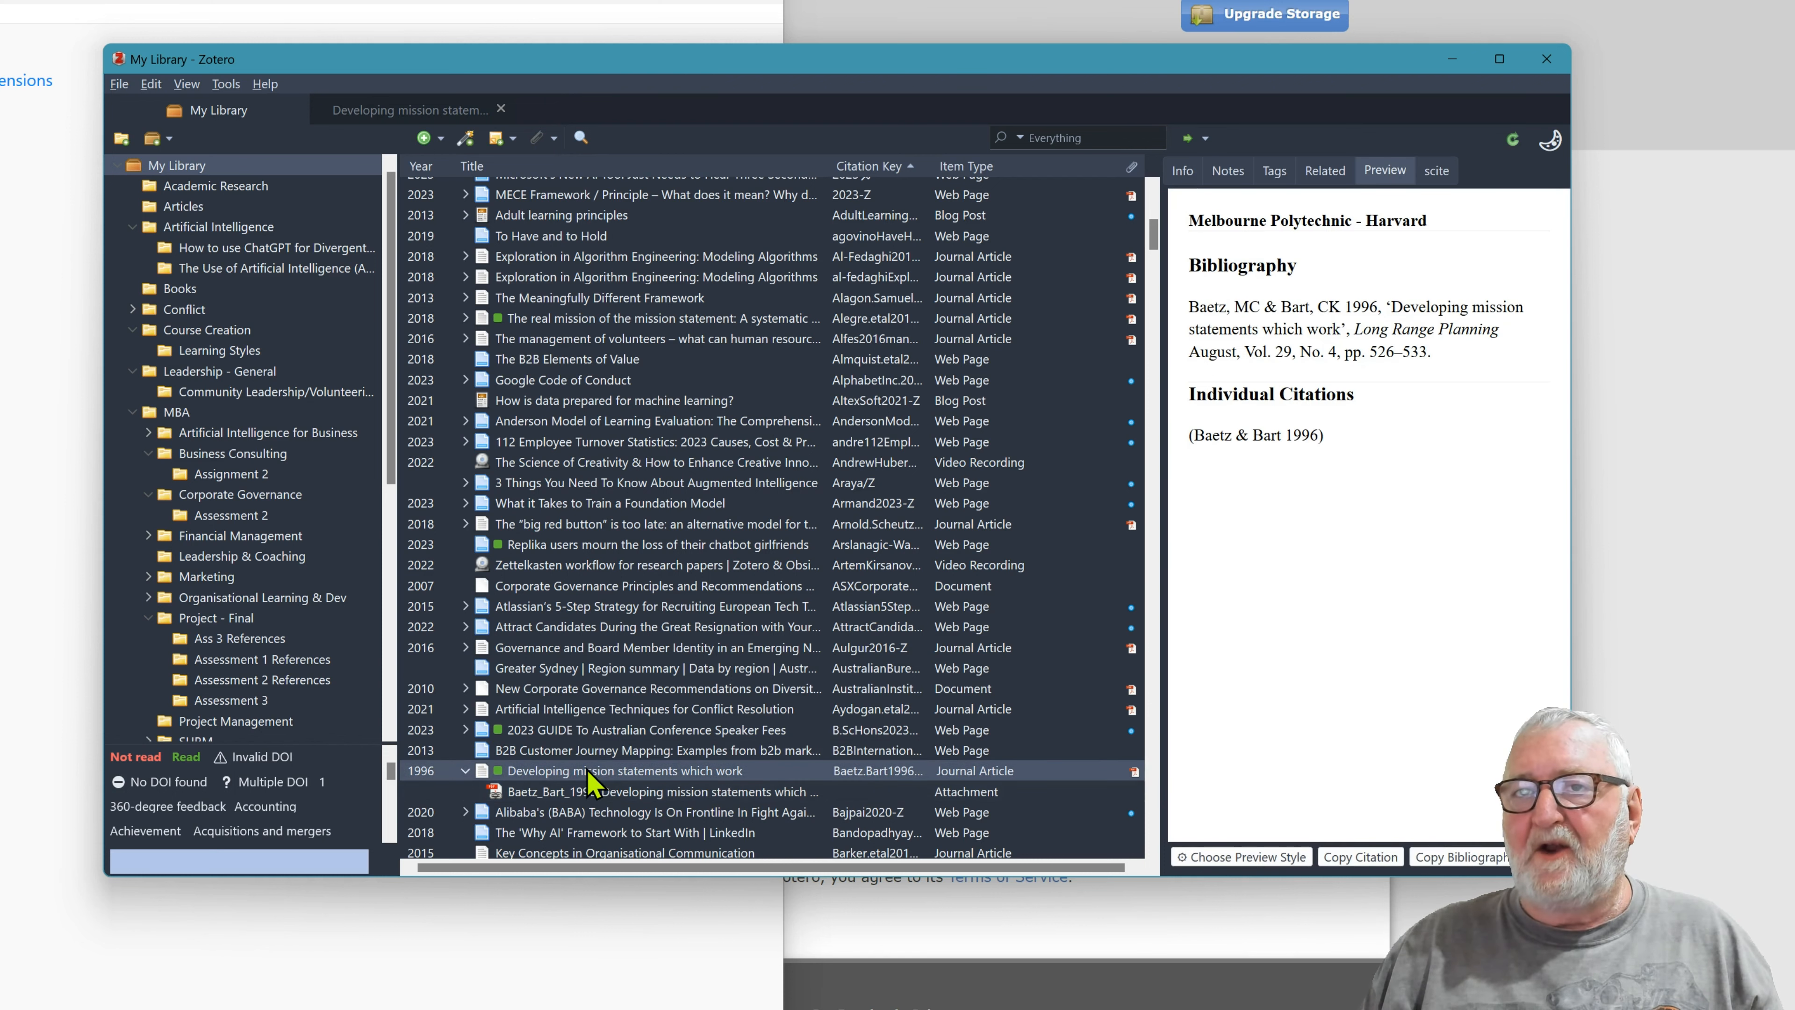
left_click(1182, 171)
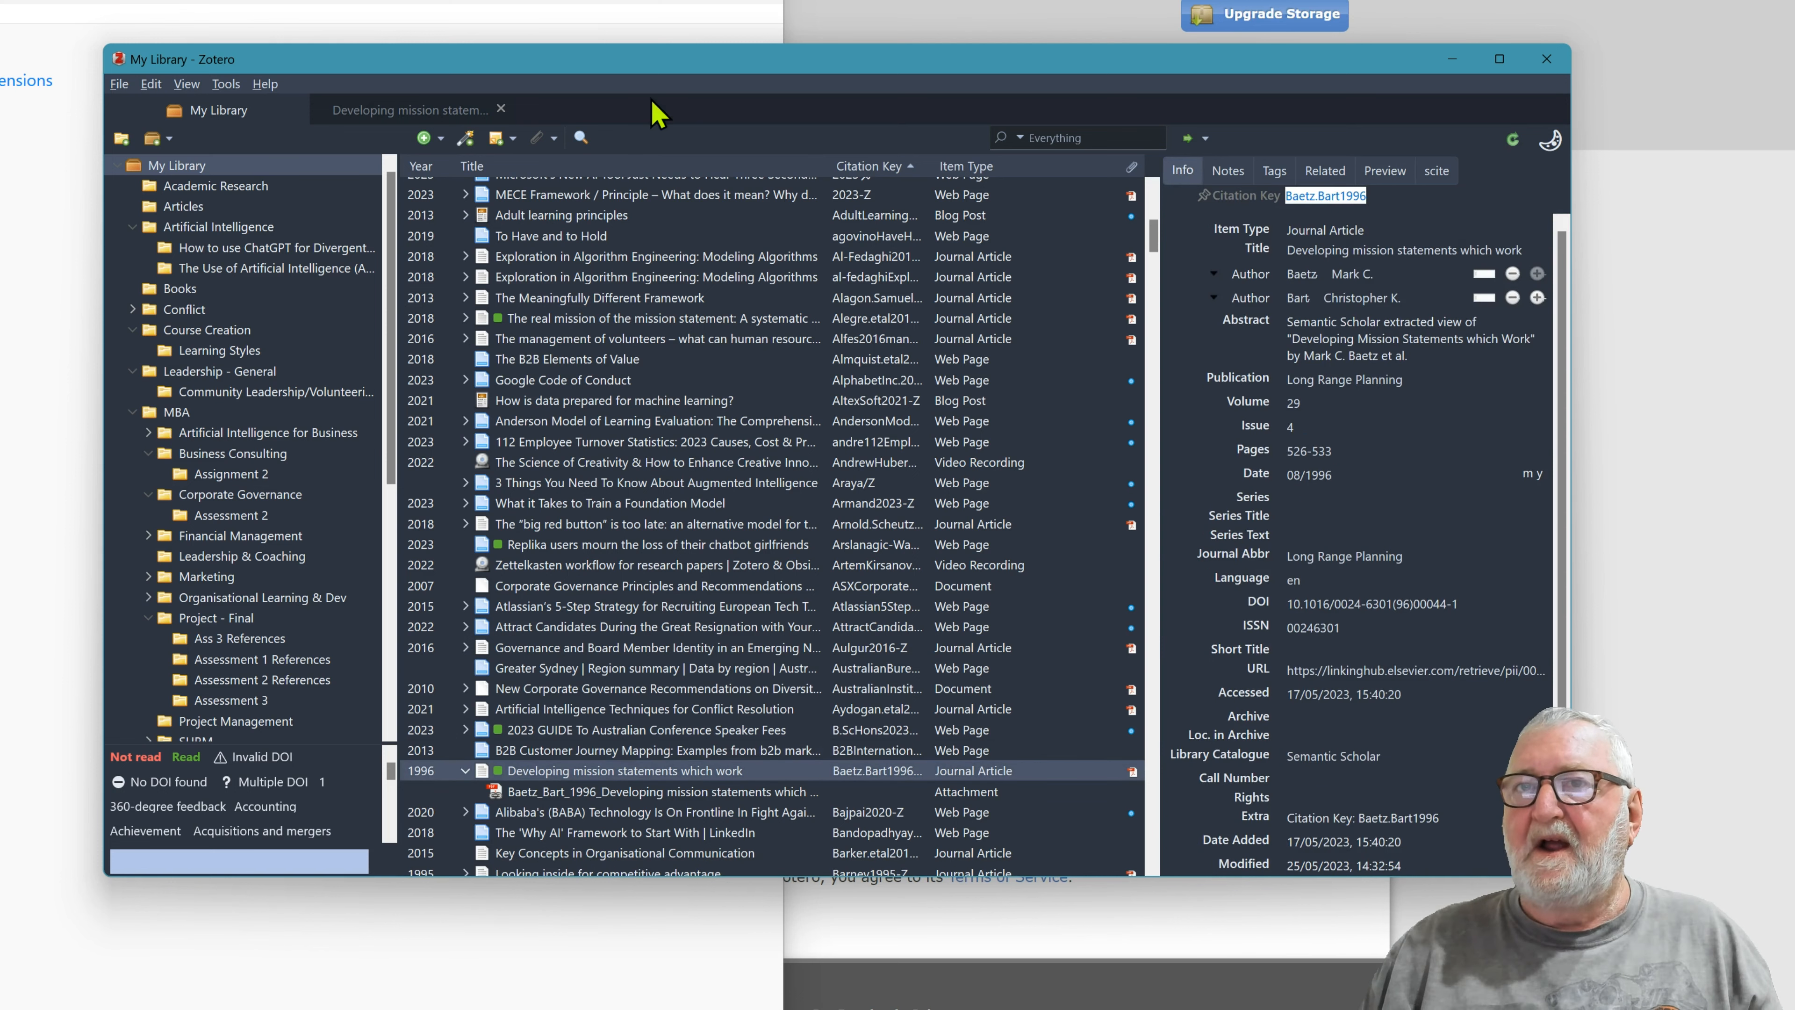
Step: Attach a stored copy of "McKinsey 7S Model_ The 7S Framework Explained.pdf" to the article "Developing mission statements which work"
left_click(540, 146)
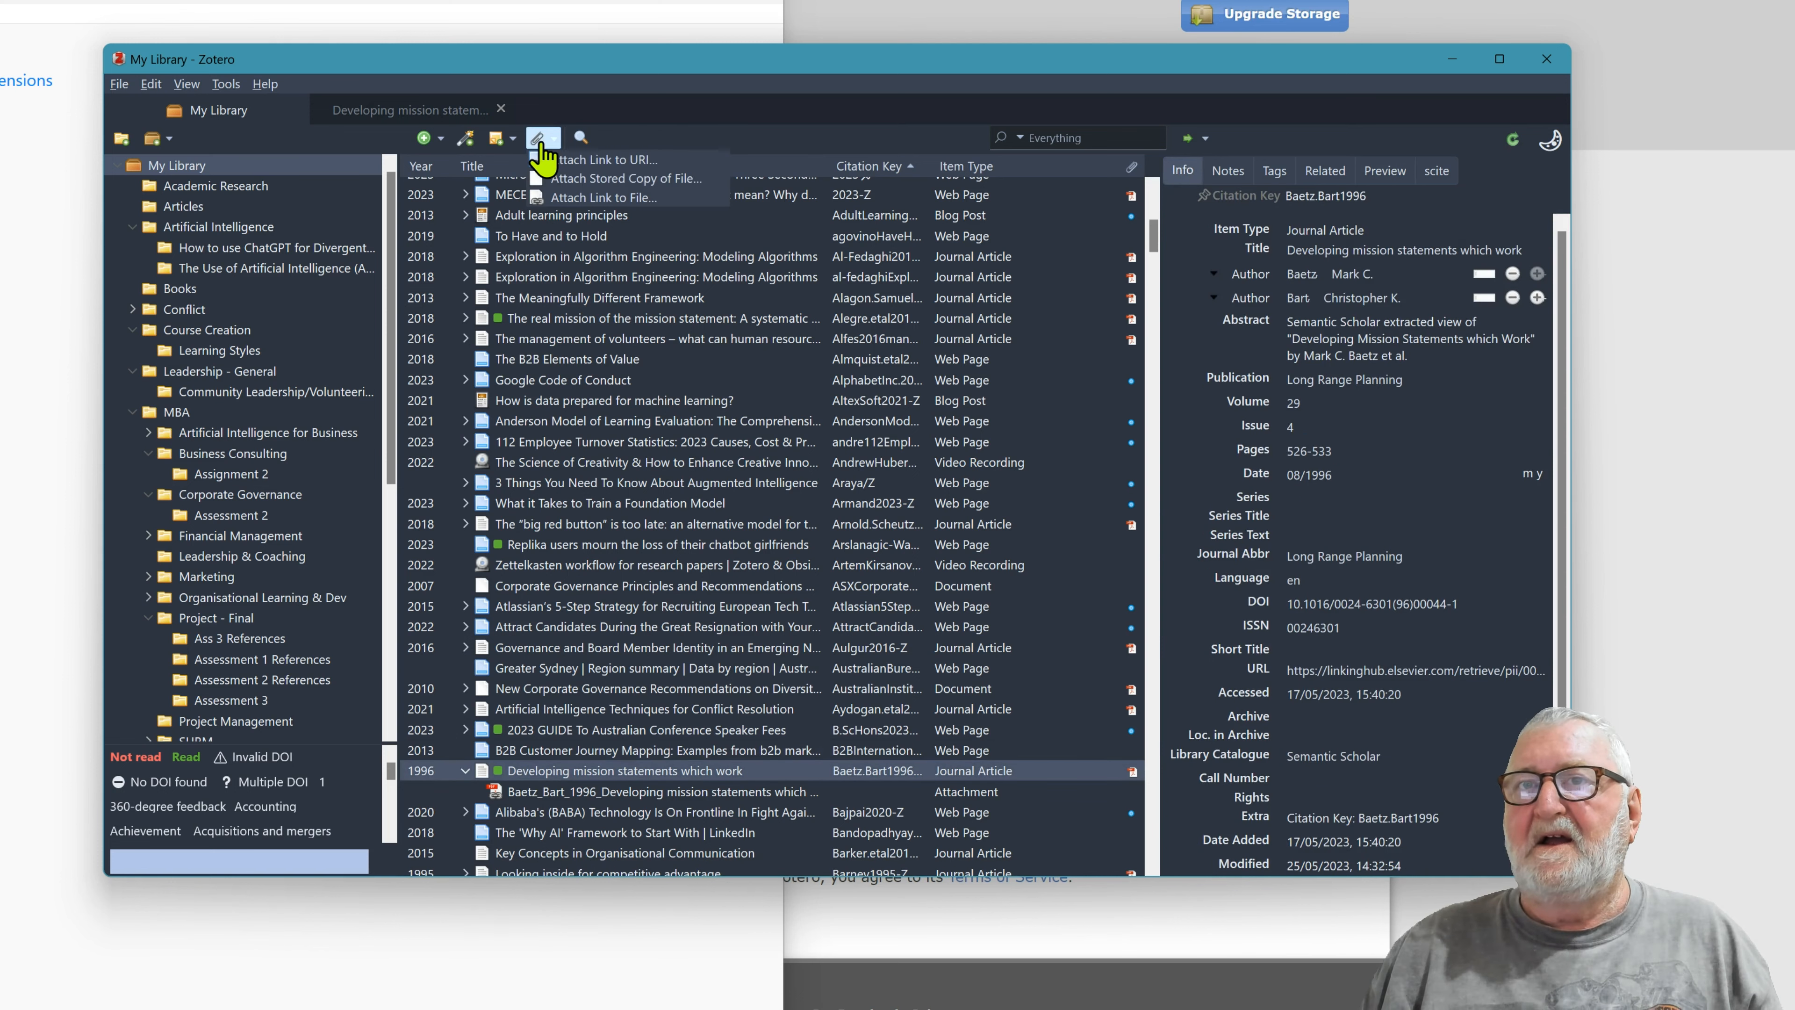
left_click(636, 181)
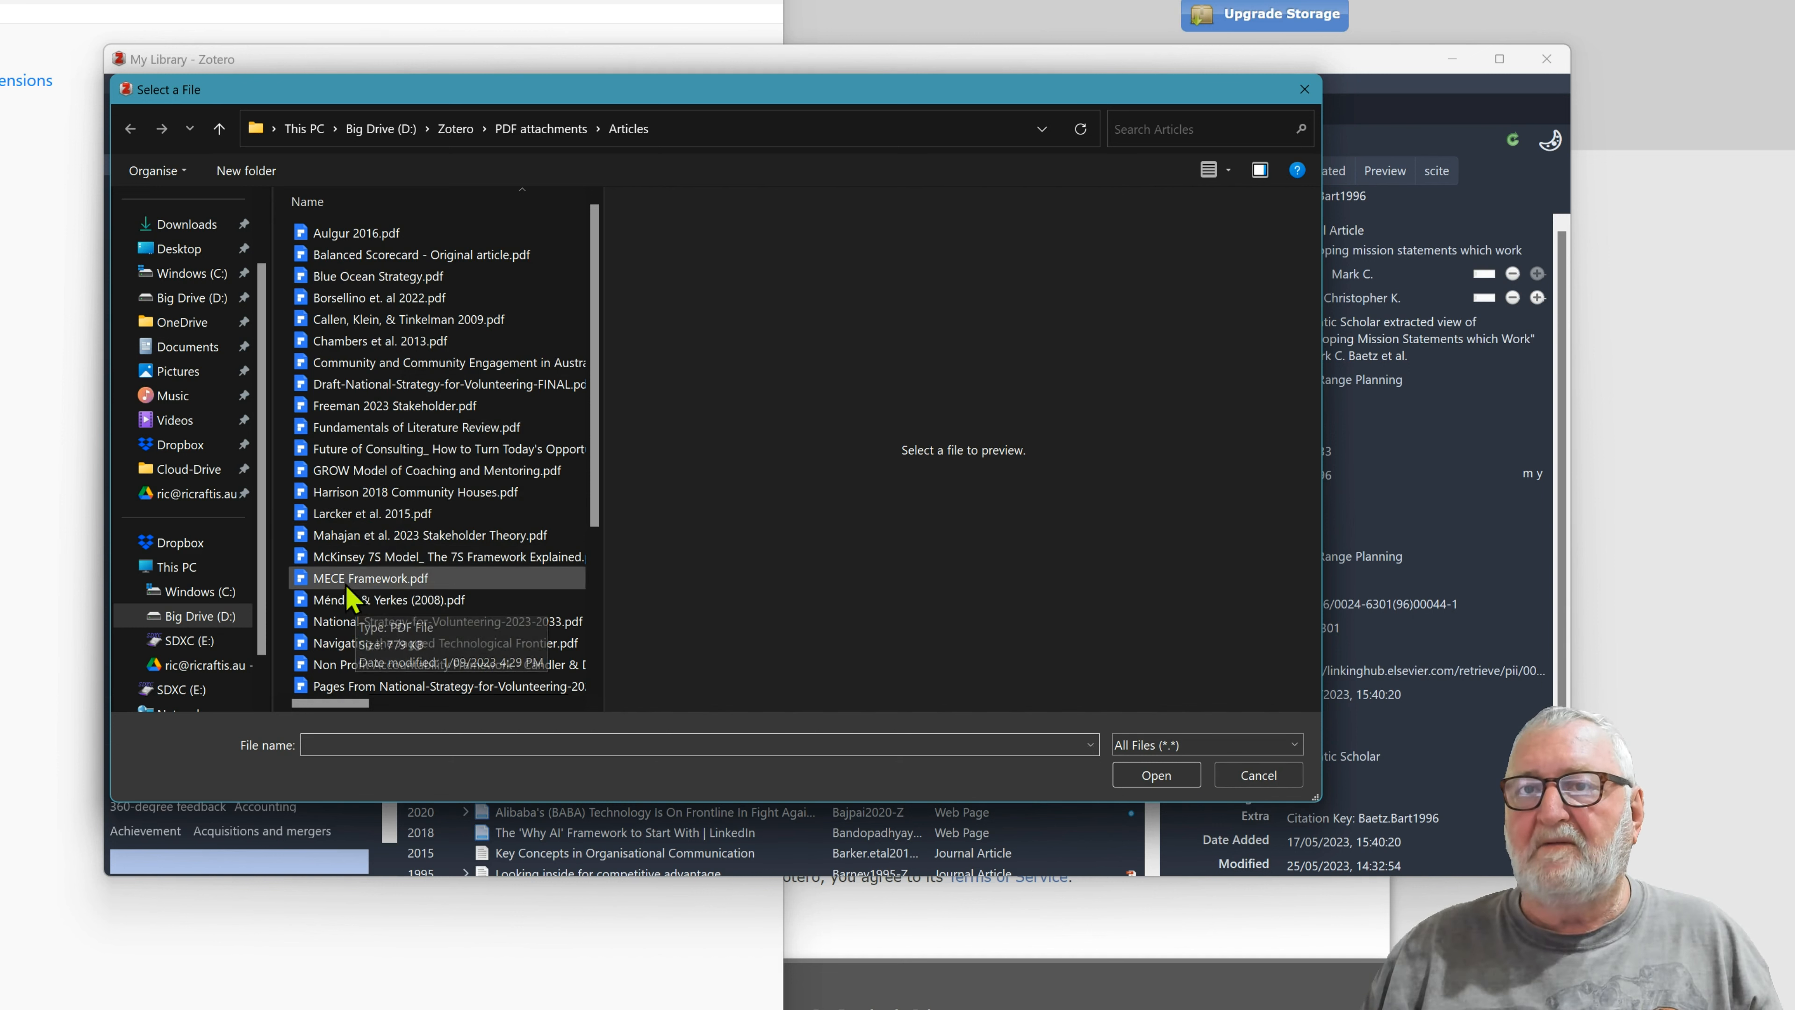
left_click(389, 560)
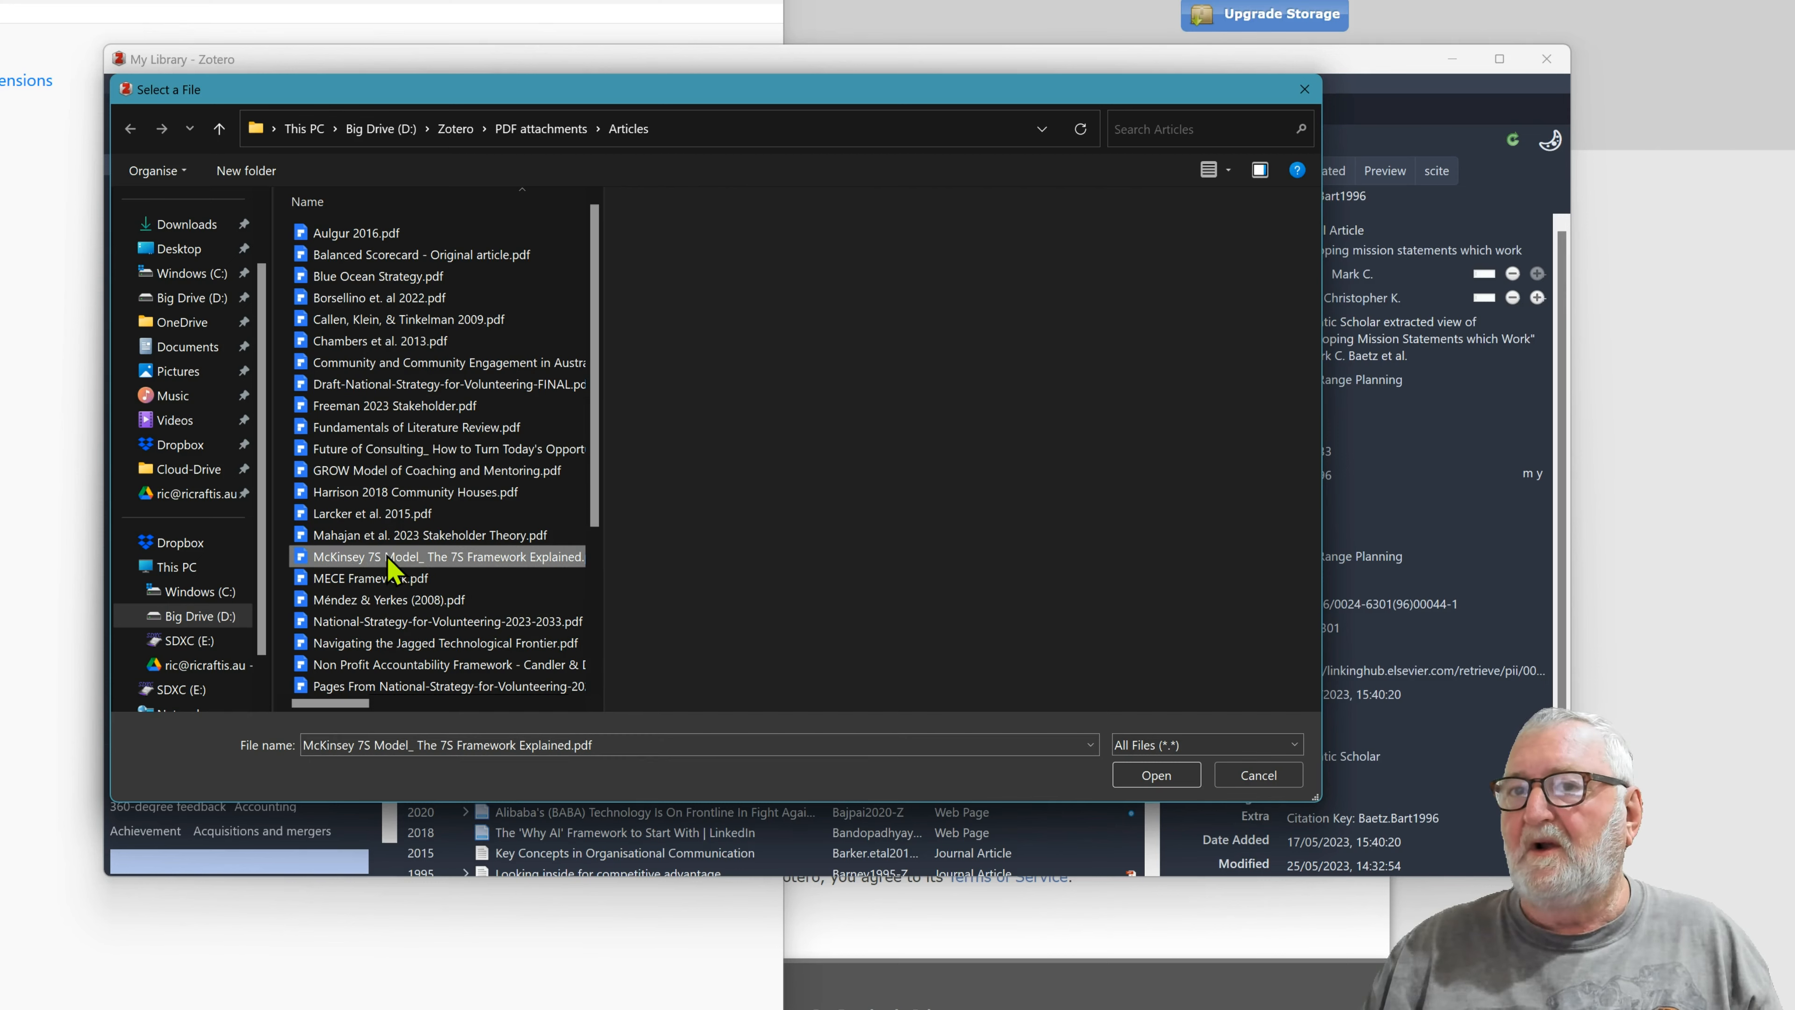
left_click(1128, 785)
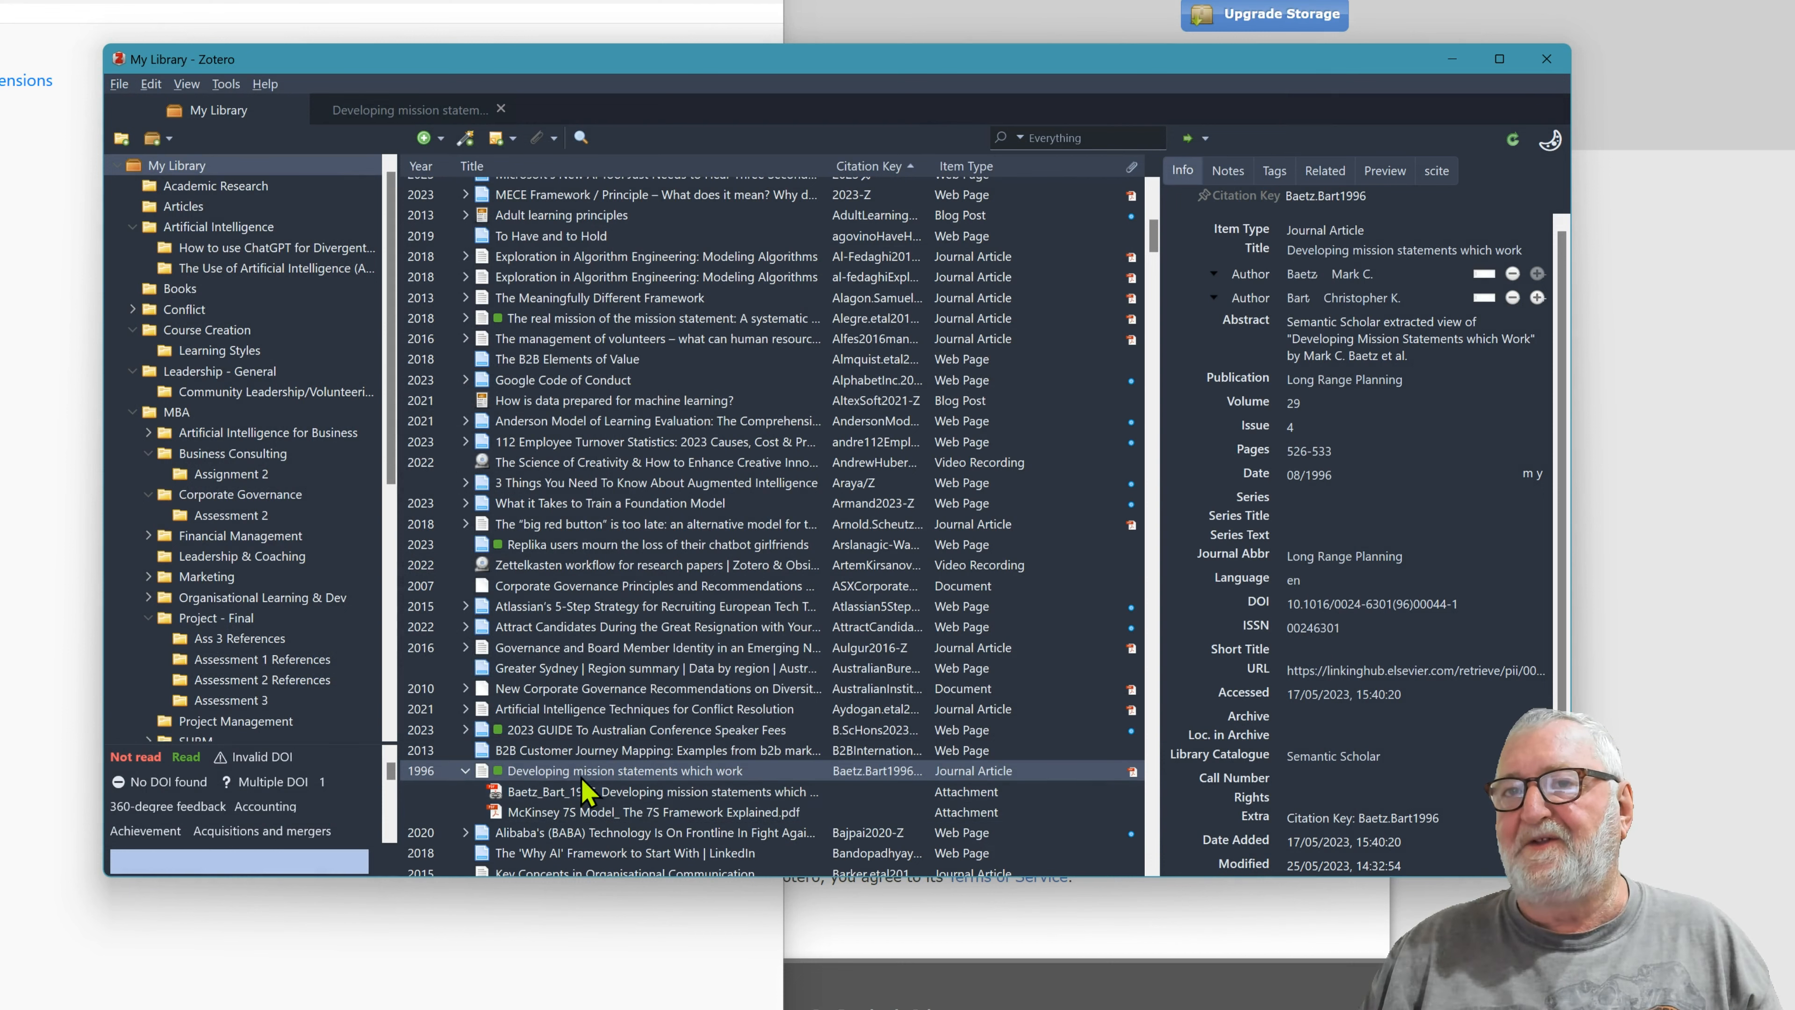
Step: Open the attached McKinsey 7S Model PDF and look through its first page to the "Understanding the tool" section
double_click(593, 813)
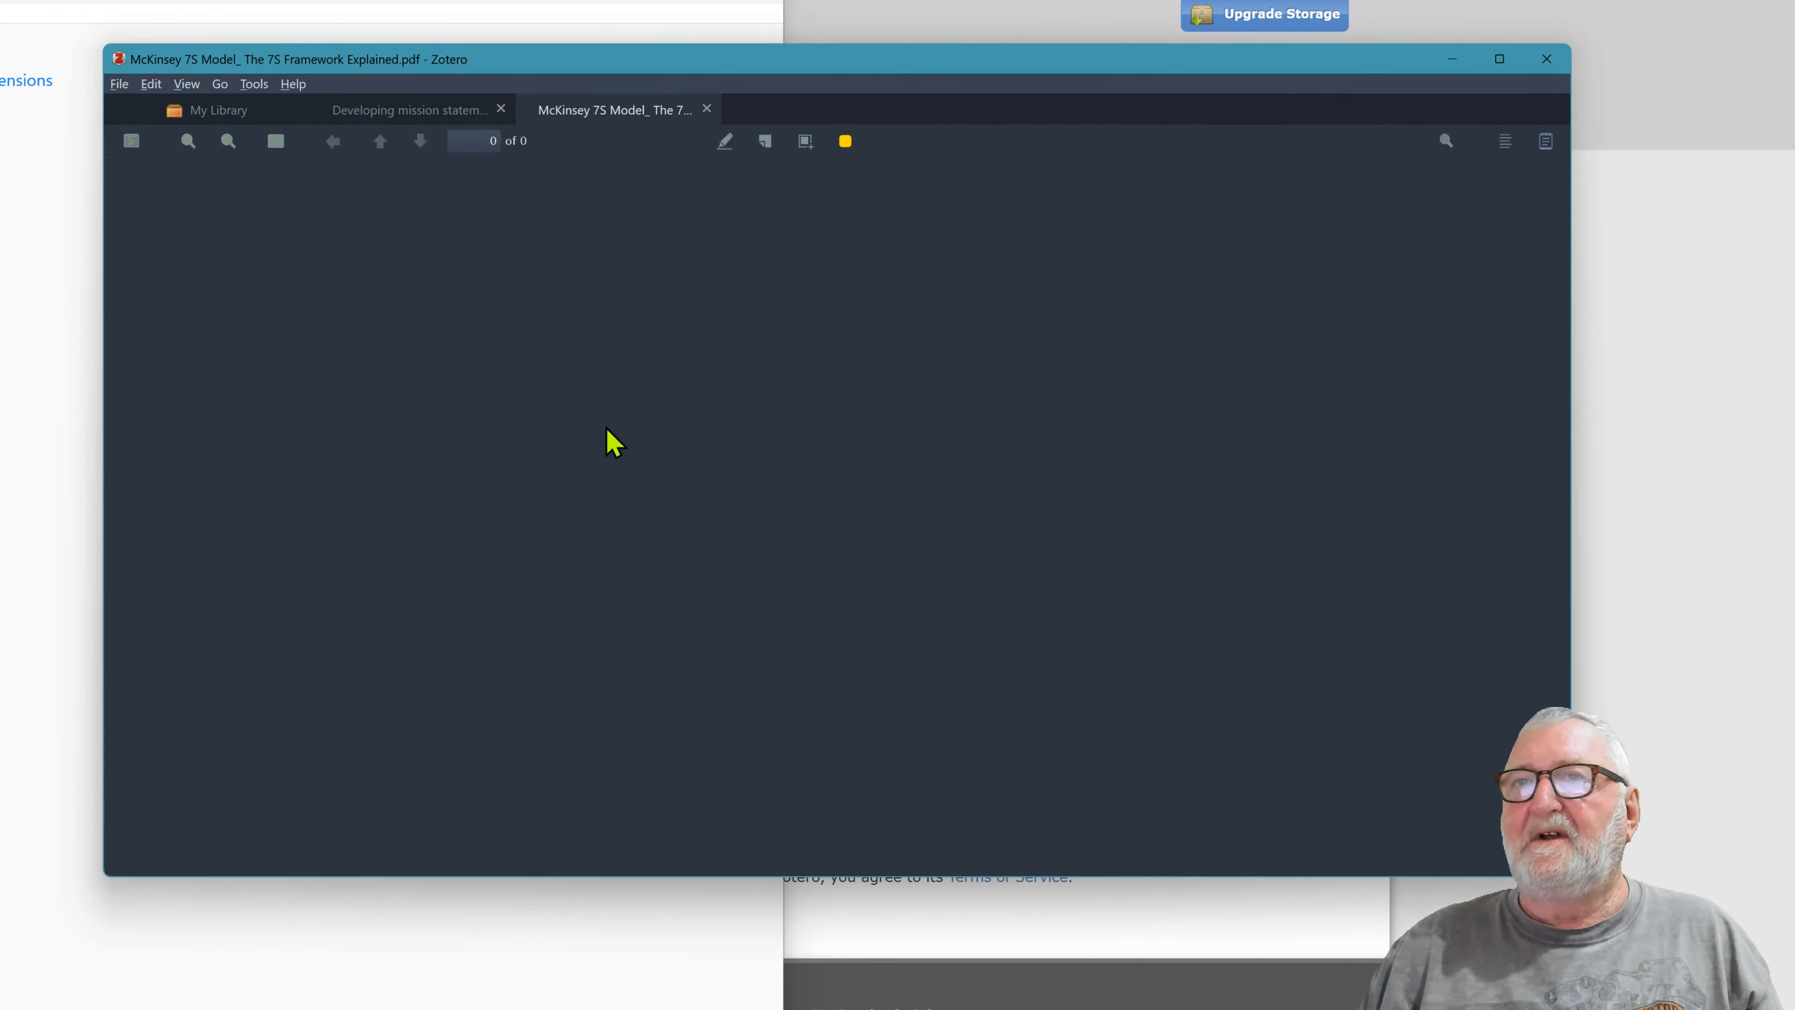
scroll(881, 533, "down", 15)
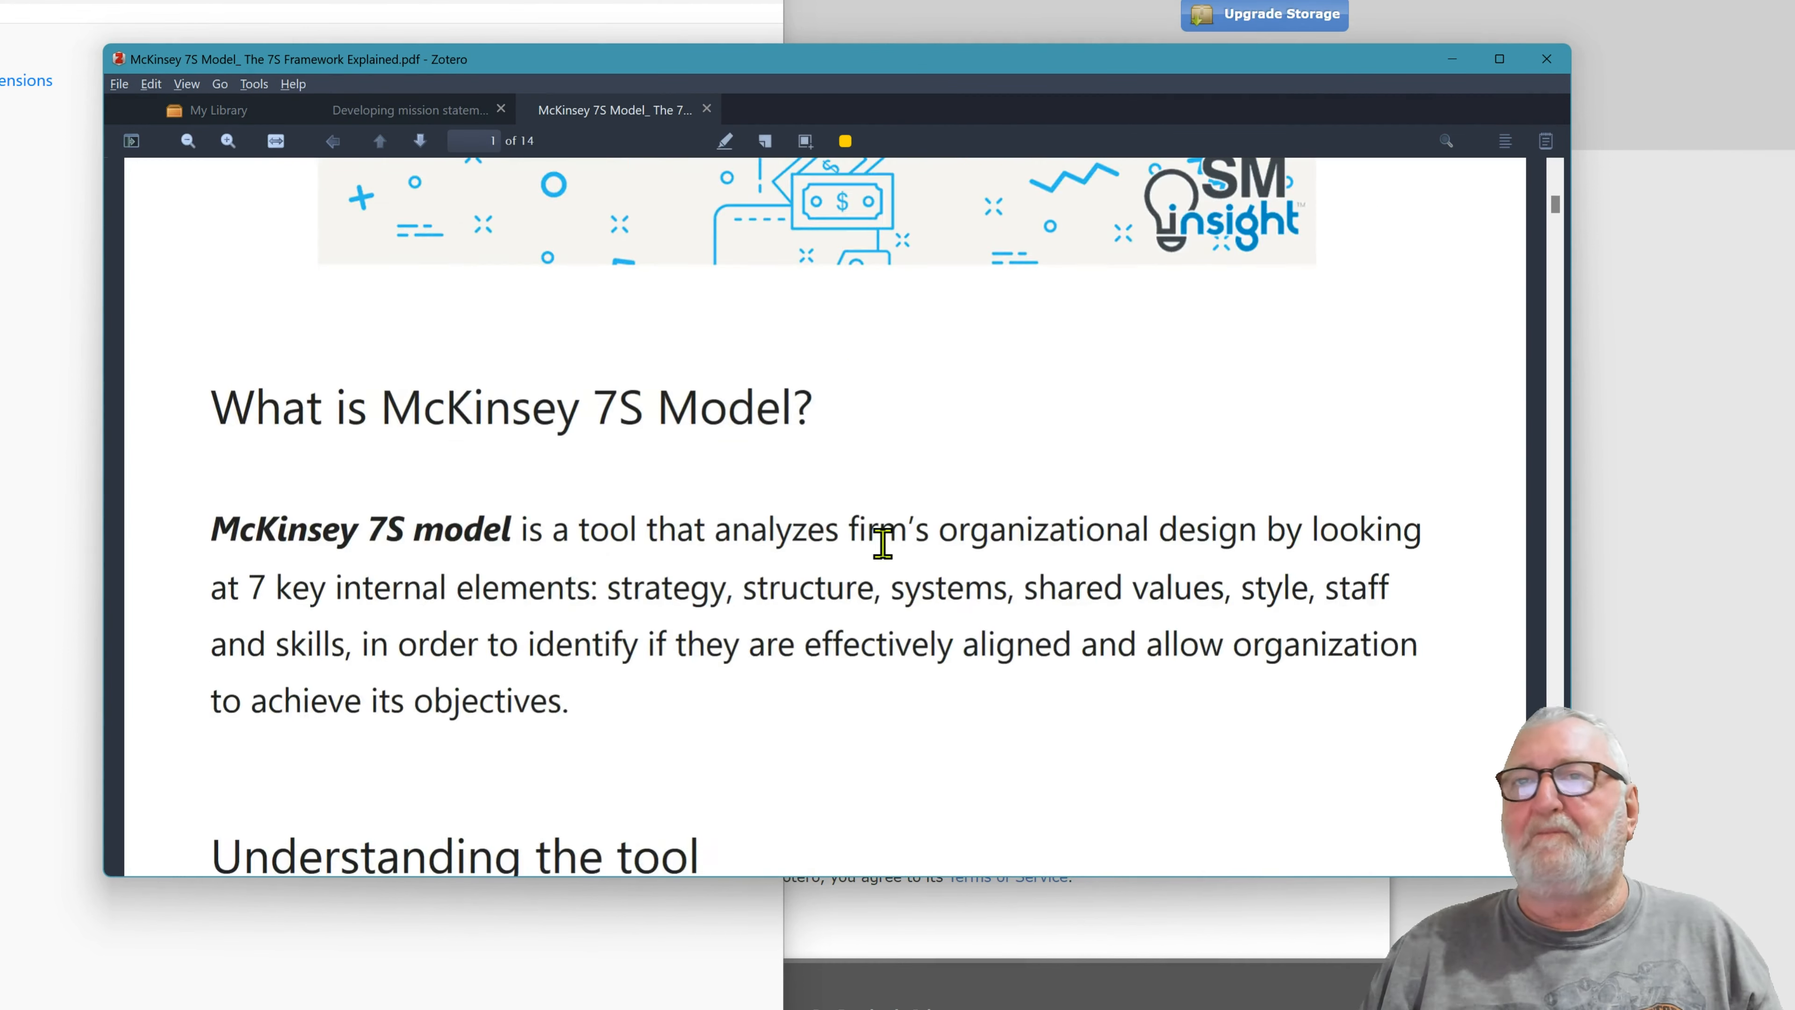
scroll(884, 558, "down", 2)
scroll(870, 593, "up", 2)
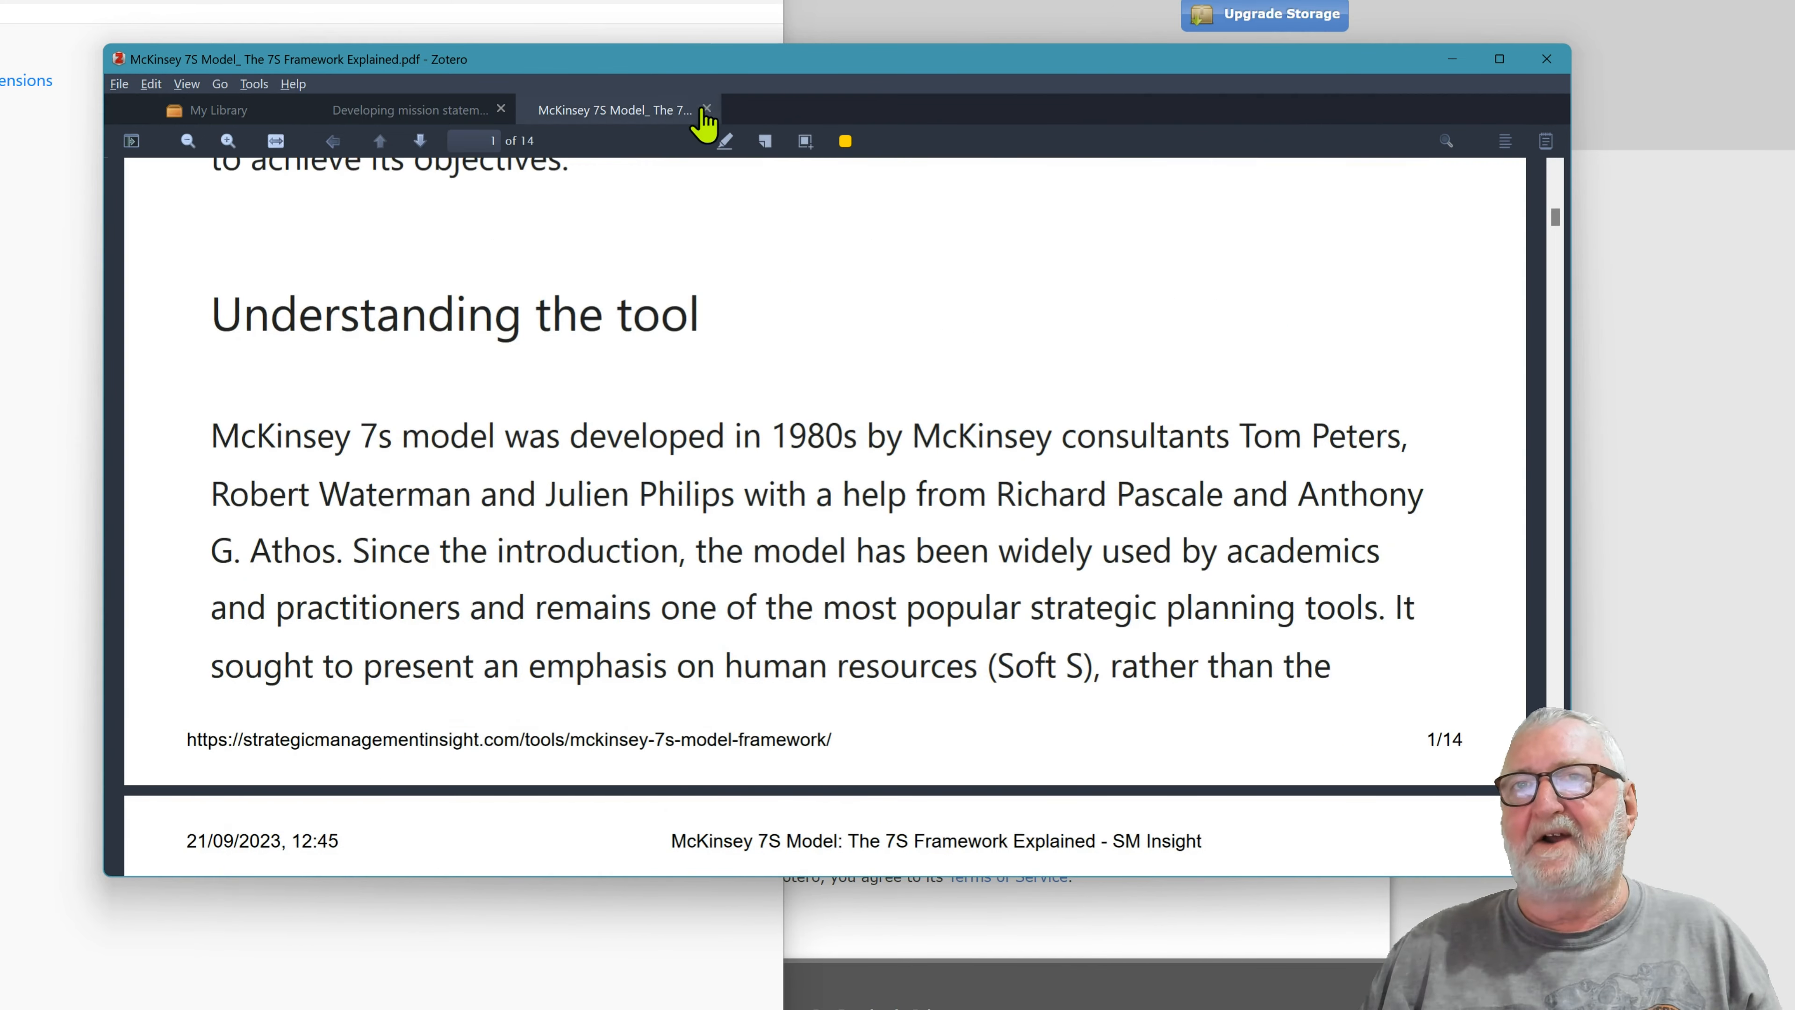